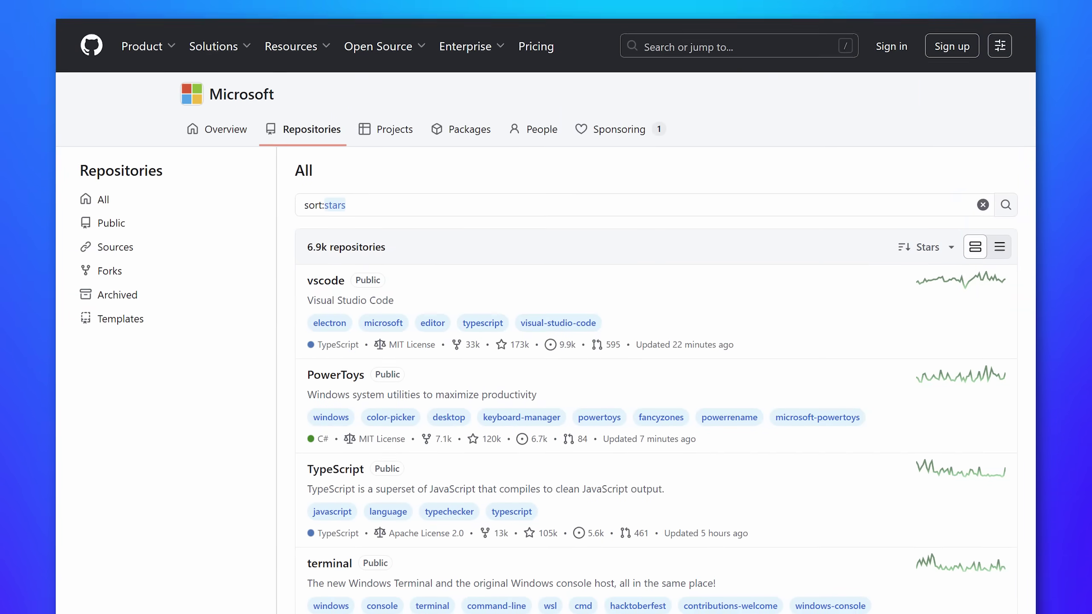
# - Scroll past Microsoft's star-sorted repositories to reach the google/link-diver README
pyautogui.scroll(-10, 645, 307)
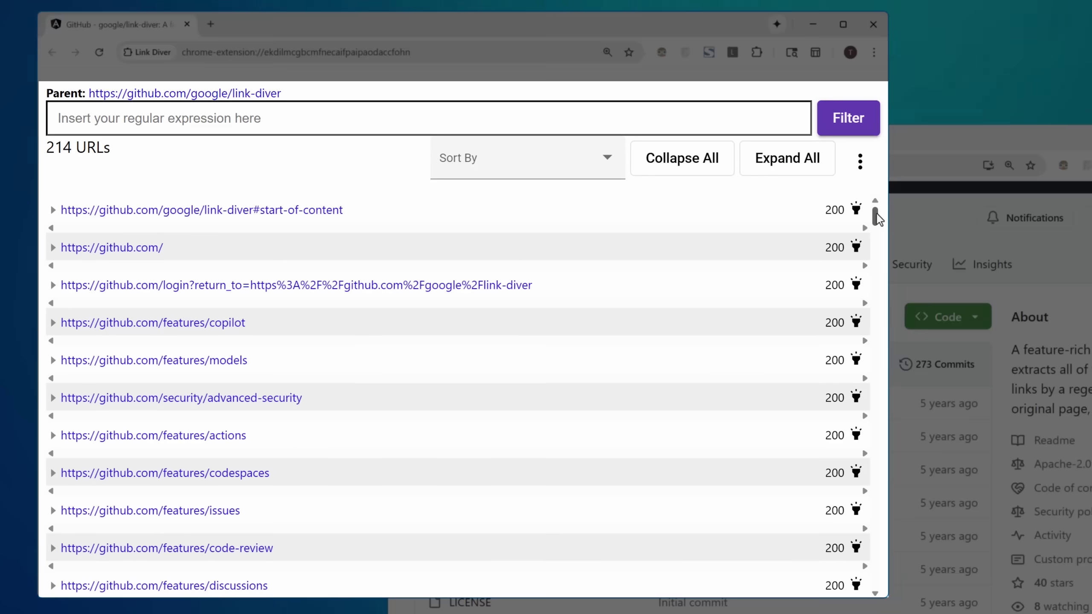
# - Filter Link Diver's 214 URLs with the pattern 'forks' and highlight the second forks link
pyautogui.moveTo(877, 220); pyautogui.dragTo(873, 291)
pyautogui.click(346, 116)
pyautogui.write('forks')
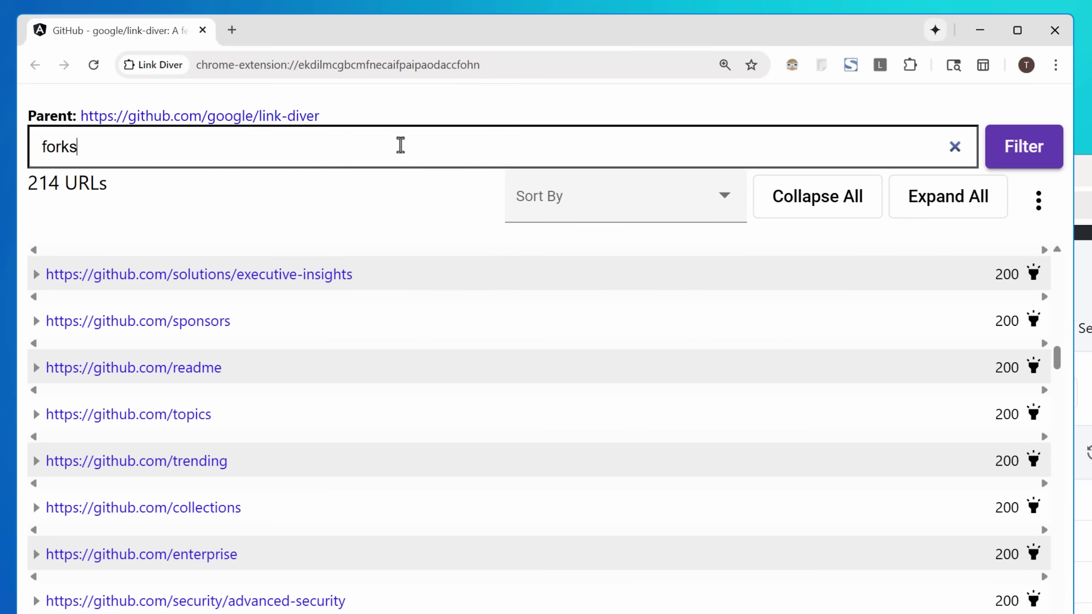
pyautogui.press('Return')
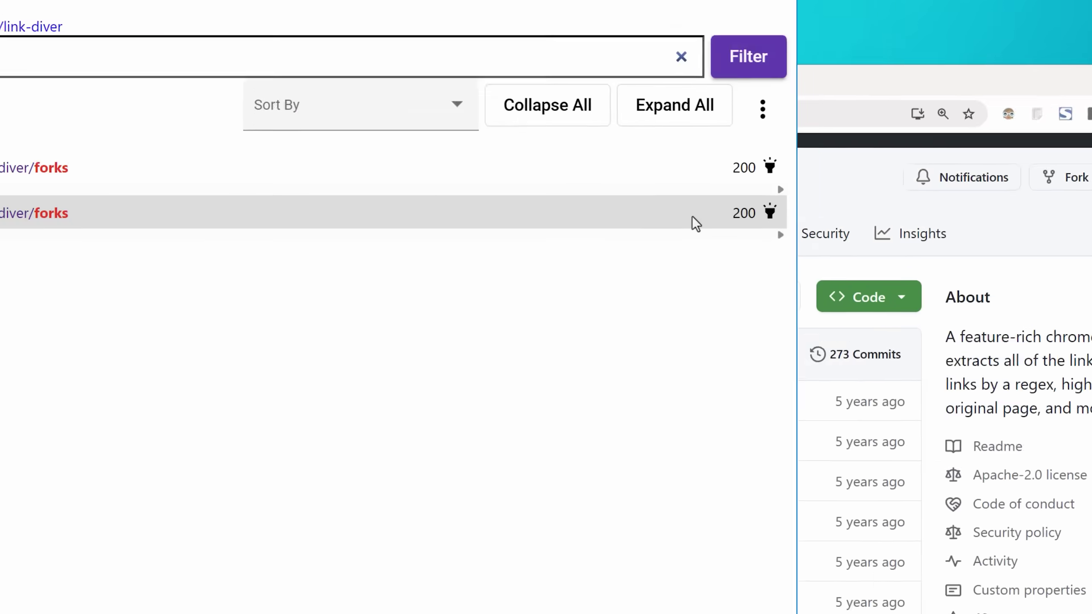
pyautogui.click(769, 212)
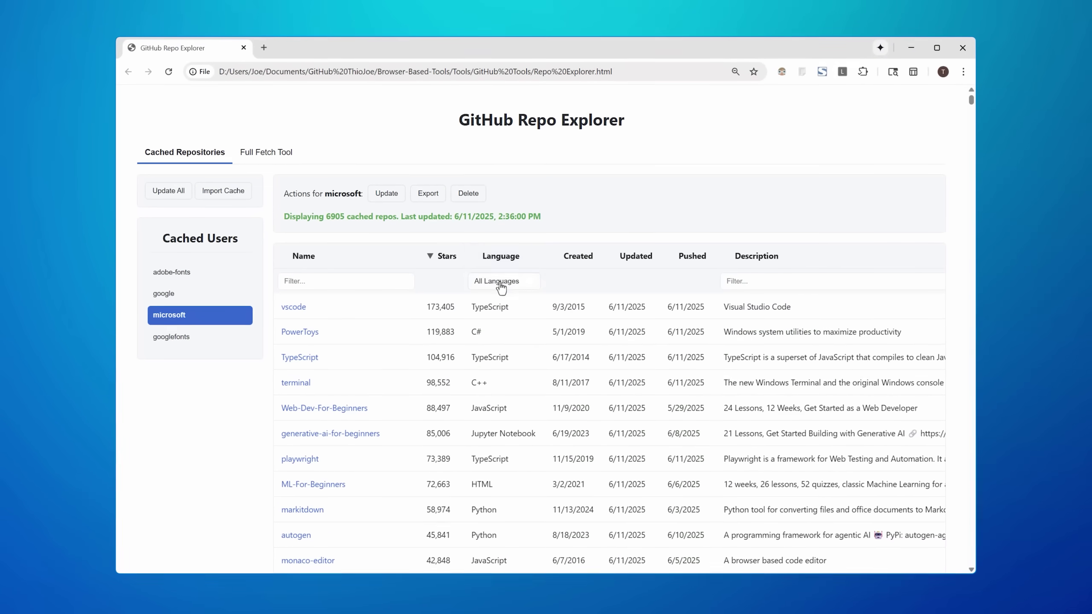
# - Apply and then clear the AL language filter so all languages show
pyautogui.click(502, 280)
pyautogui.click(484, 324)
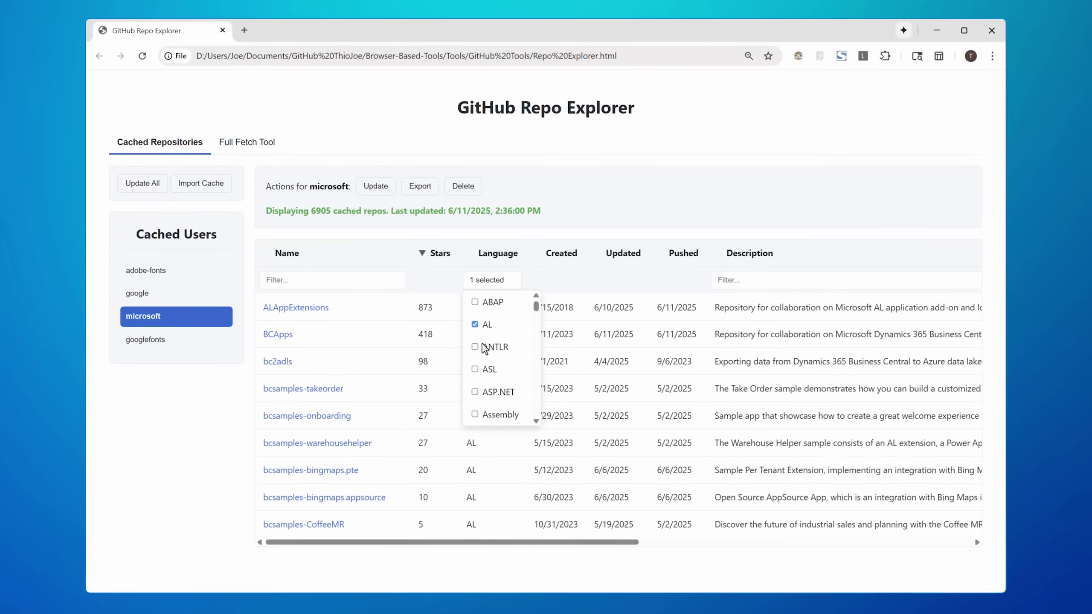
pyautogui.click(480, 323)
pyautogui.click(475, 325)
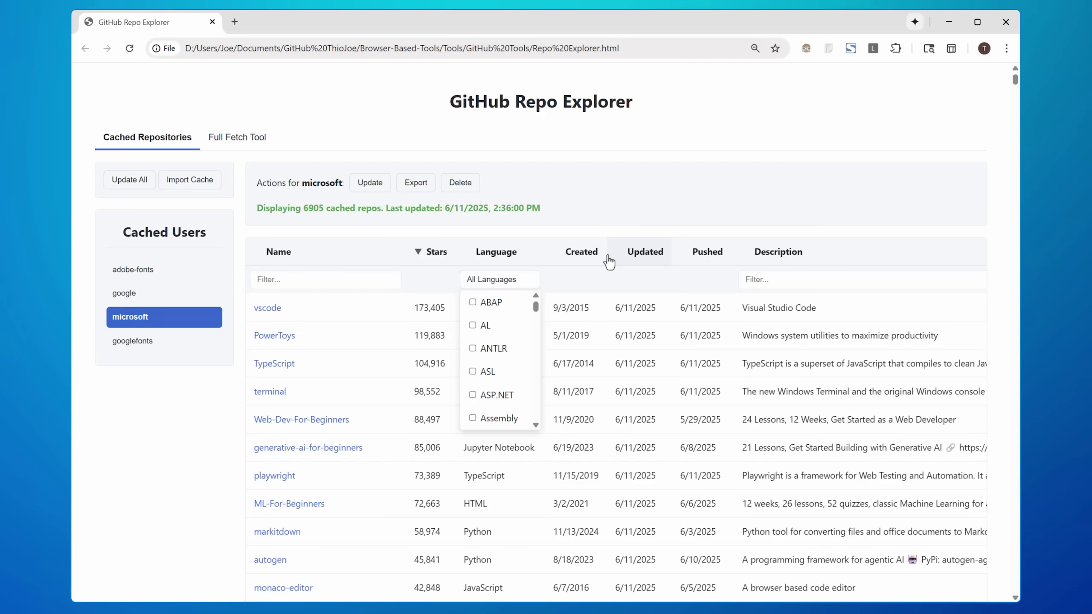
# - Sort the 6905 microsoft repositories by Updated, then by Created, newest first
pyautogui.click(611, 258)
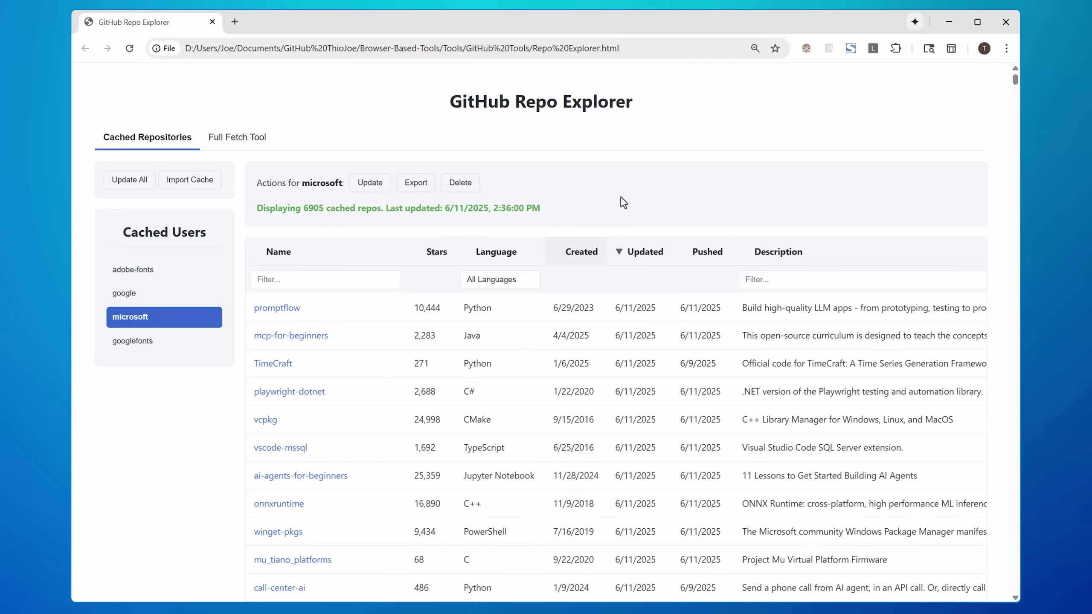
pyautogui.click(587, 266)
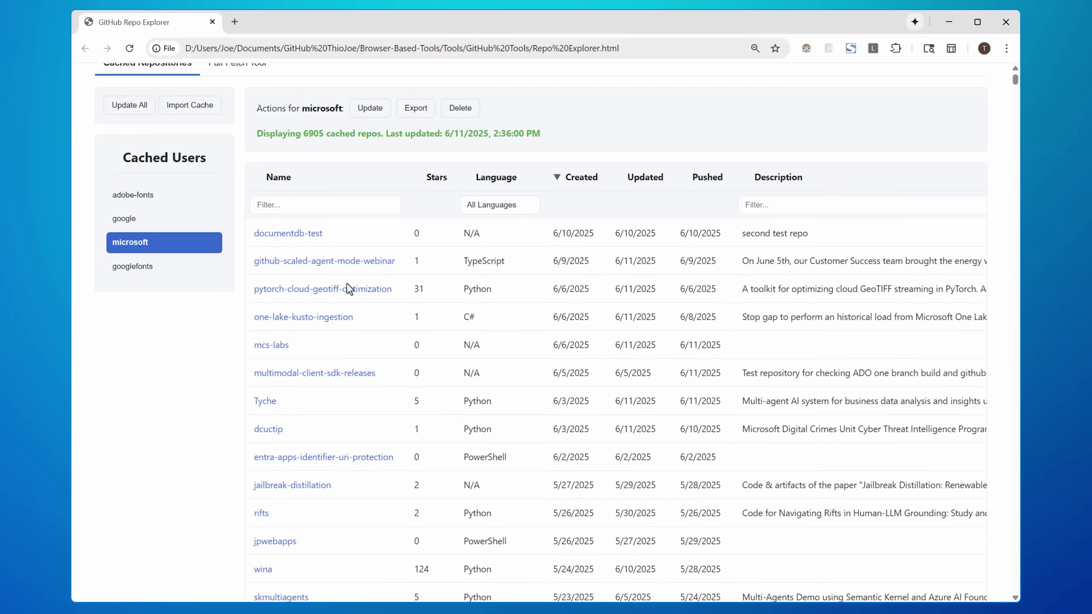
pyautogui.scroll(-15, 348, 289)
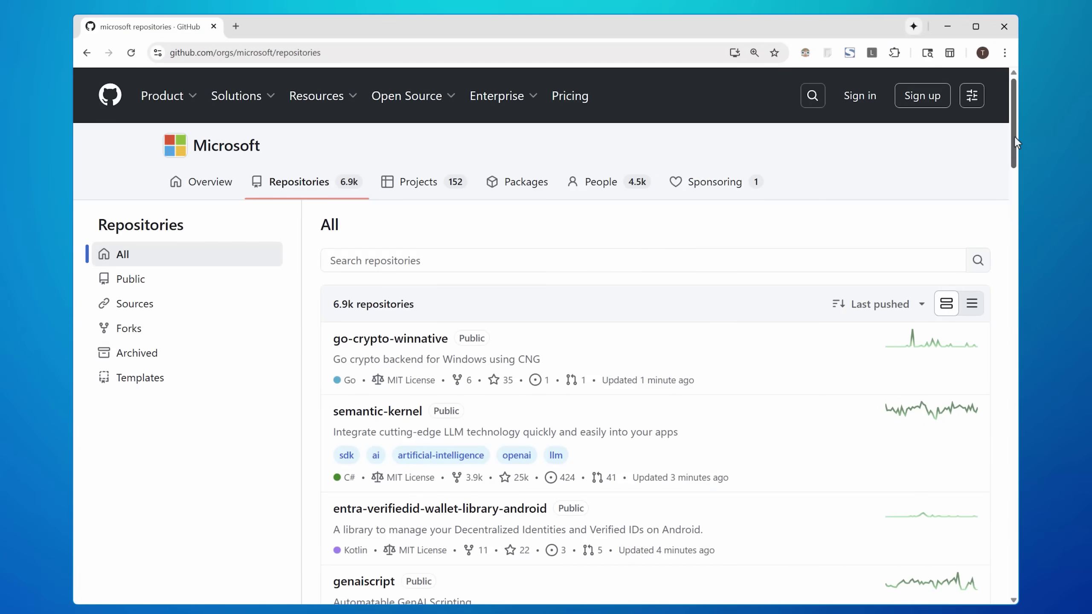
# - Sort Microsoft's repositories by Stars instead of Last pushed
pyautogui.moveTo(1015, 140)
pyautogui.mouseDown()
pyautogui.moveTo(1010, 224)
pyautogui.moveTo(1006, 139)
pyautogui.mouseUp()
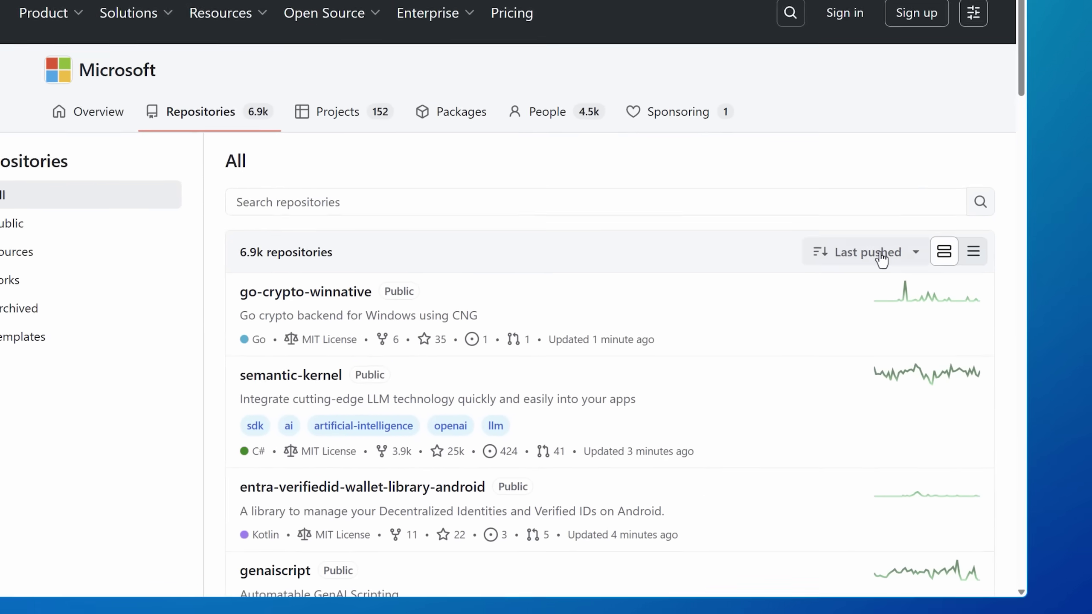
pyautogui.click(885, 304)
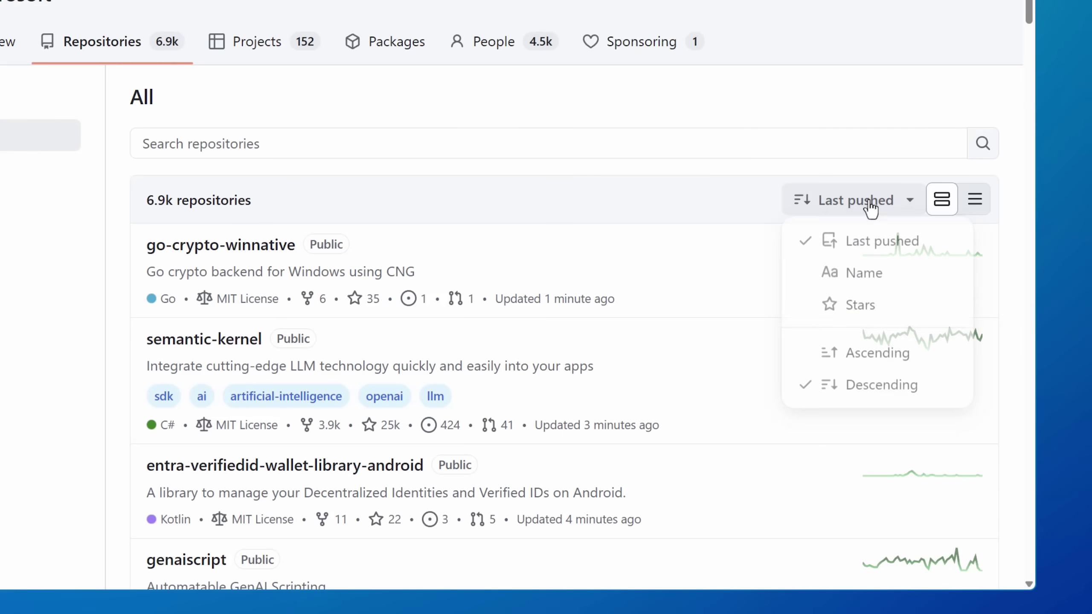
pyautogui.click(862, 309)
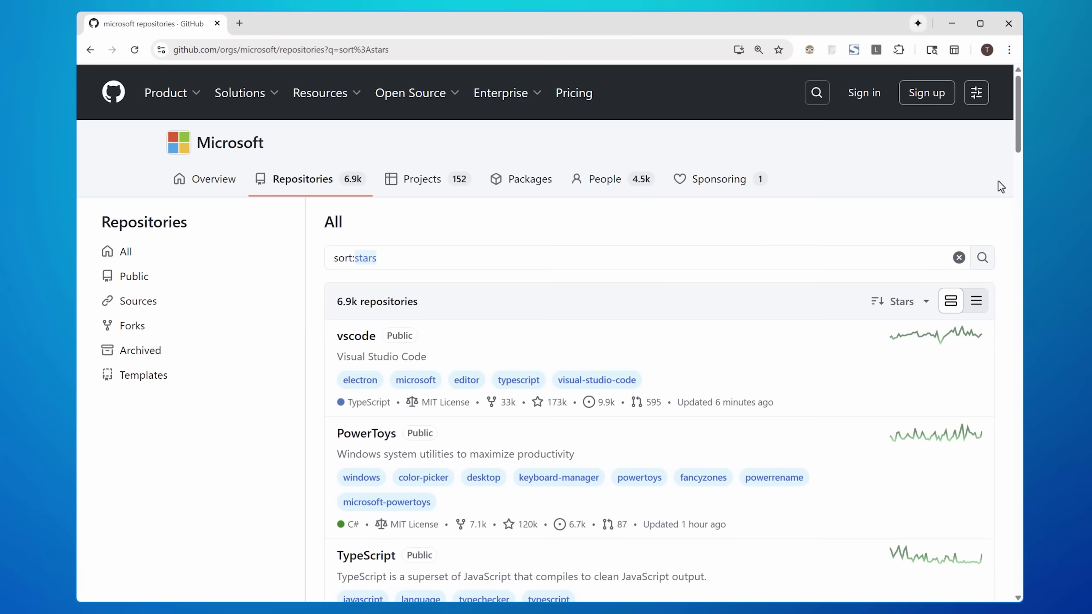
pyautogui.scroll(-15, 1001, 129)
pyautogui.scroll(-5, 991, 598)
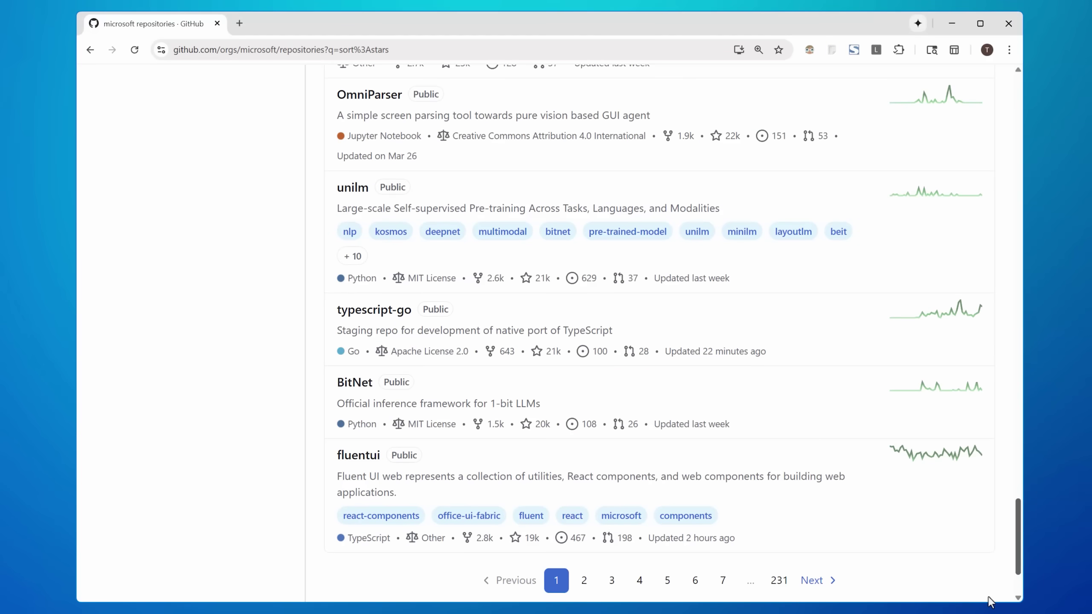
pyautogui.scroll(20, 985, 473)
# - Check that the Stars sort is set to Descending order
pyautogui.click(733, 168)
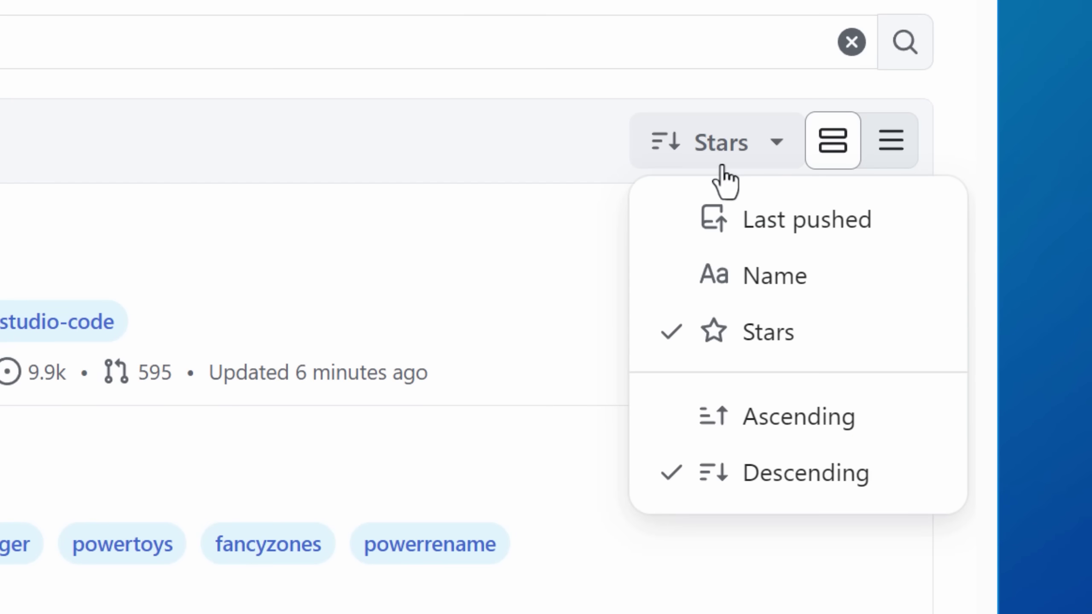
pyautogui.click(538, 183)
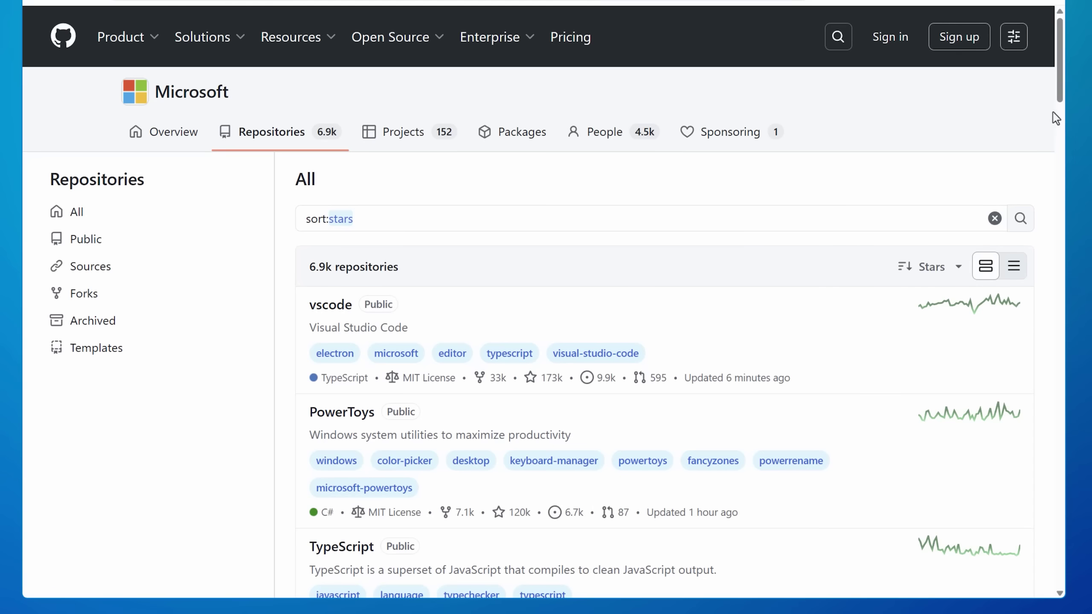
pyautogui.moveTo(1060, 80); pyautogui.dragTo(1058, 104)
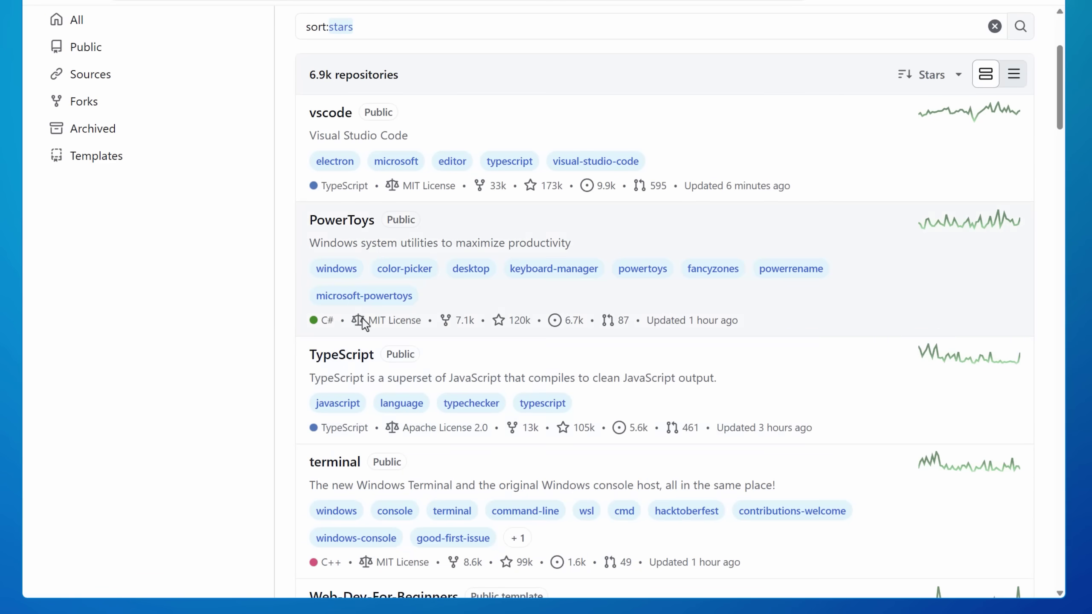
pyautogui.click(933, 80)
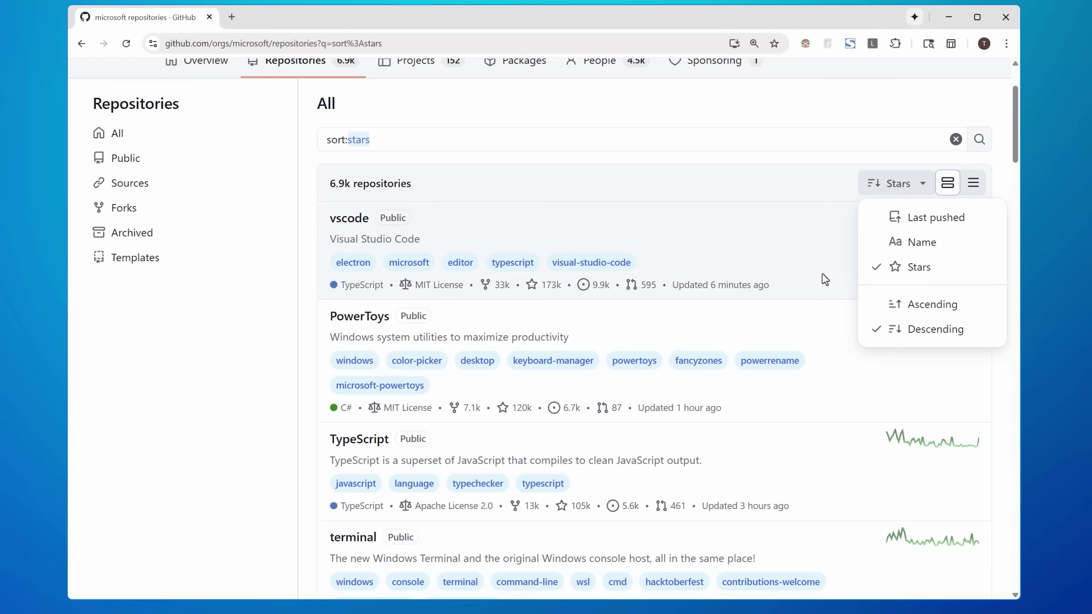
# - Open Associated Organization Research Tool.html and Repo Explorer.html from the GitHub Tools folder
pyautogui.click(1013, 133)
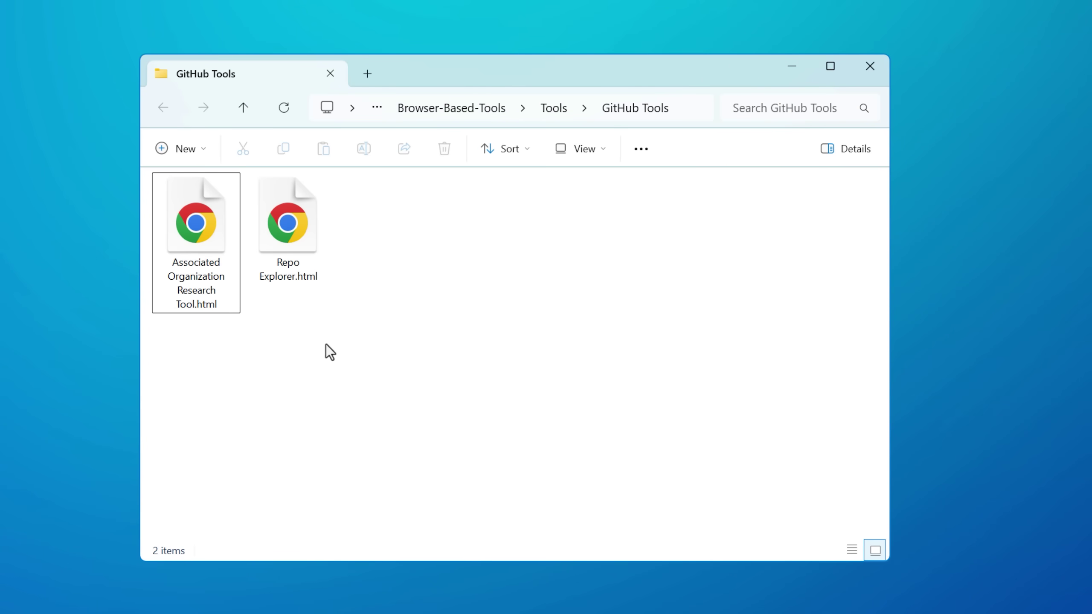
pyautogui.click(200, 196)
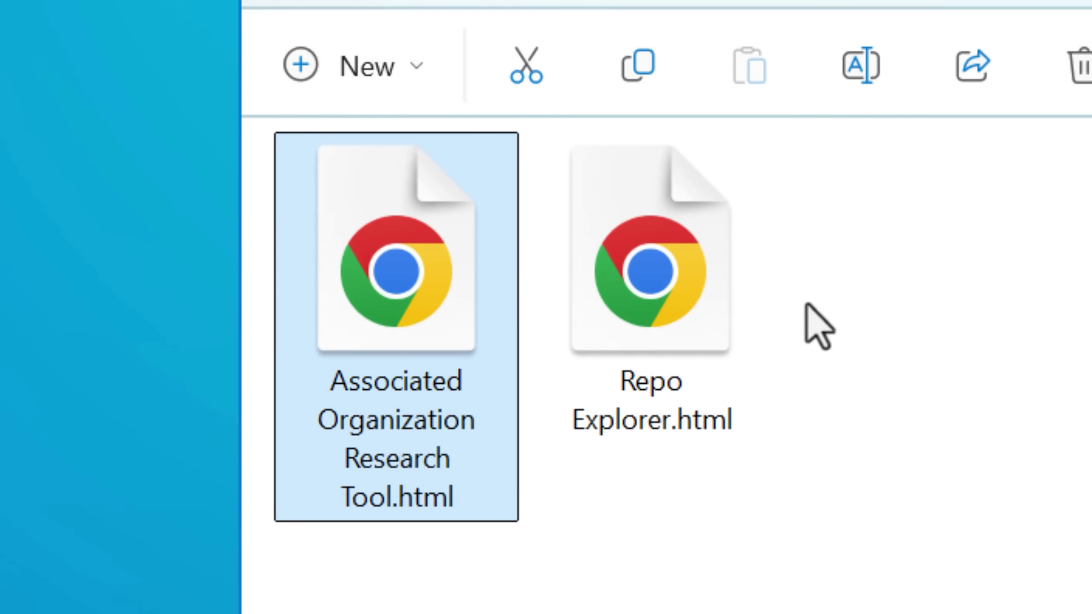
pyautogui.click(725, 309)
pyautogui.click(434, 313)
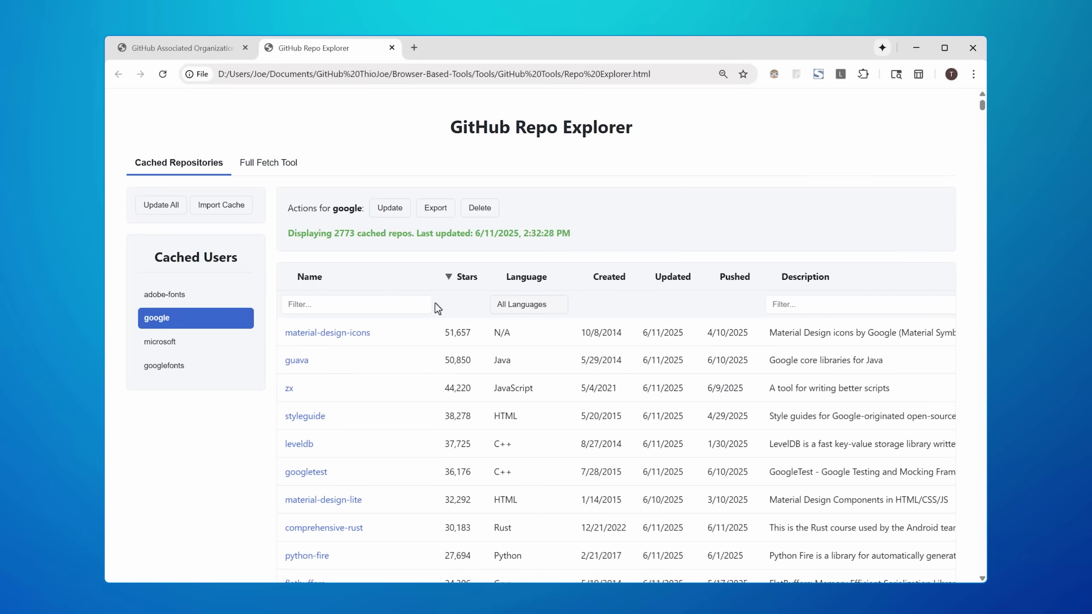
pyautogui.scroll(-8, 447, 284)
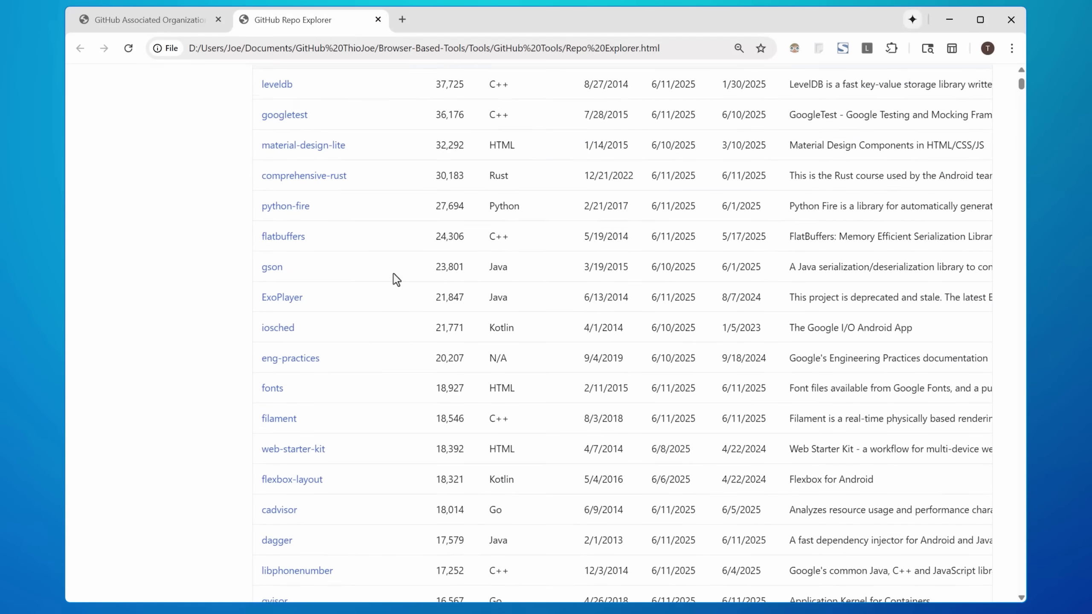
pyautogui.scroll(-10, 432, 280)
pyautogui.moveTo(1021, 89)
pyautogui.mouseDown()
pyautogui.moveTo(1017, 206)
pyautogui.moveTo(1026, 77)
pyautogui.mouseUp()
# - Scroll the Associated Organization tool down to the google results table of verified domains and membership
pyautogui.click(151, 22)
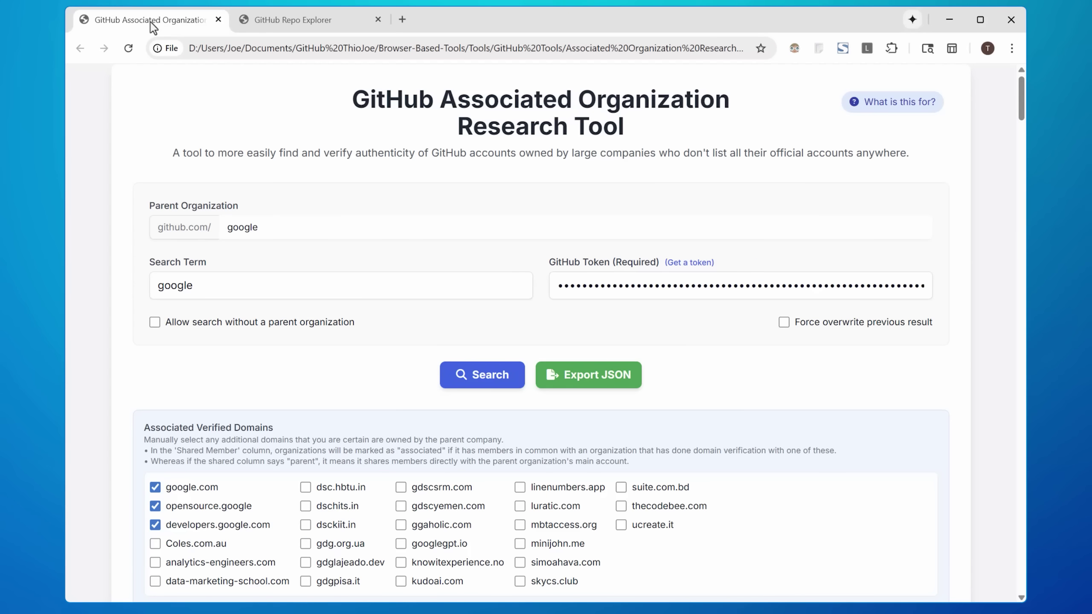
pyautogui.moveTo(1021, 99); pyautogui.dragTo(1023, 130)
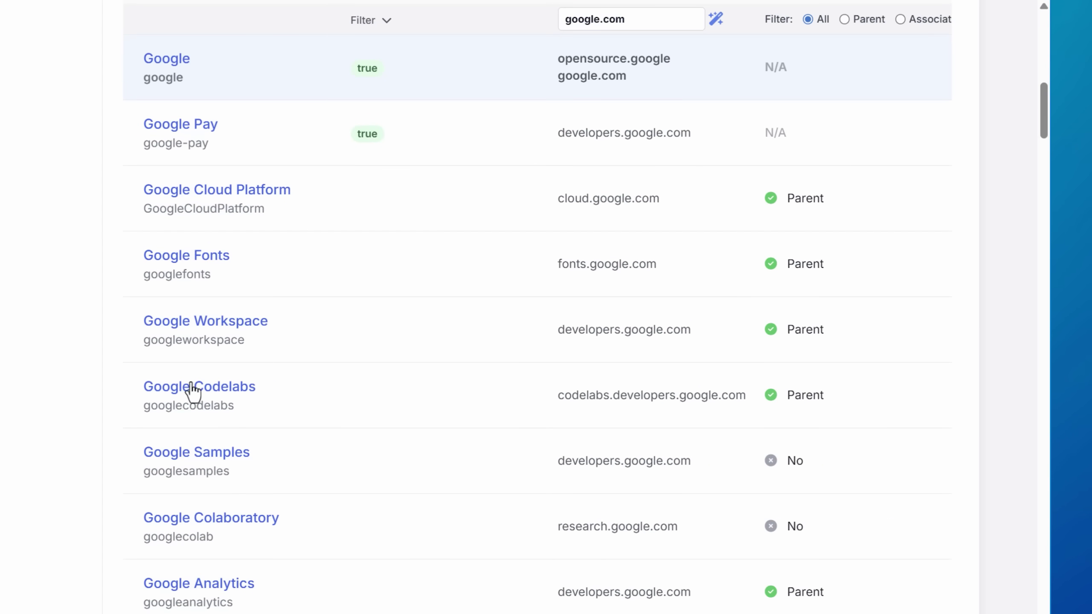
pyautogui.scroll(-5, 178, 501)
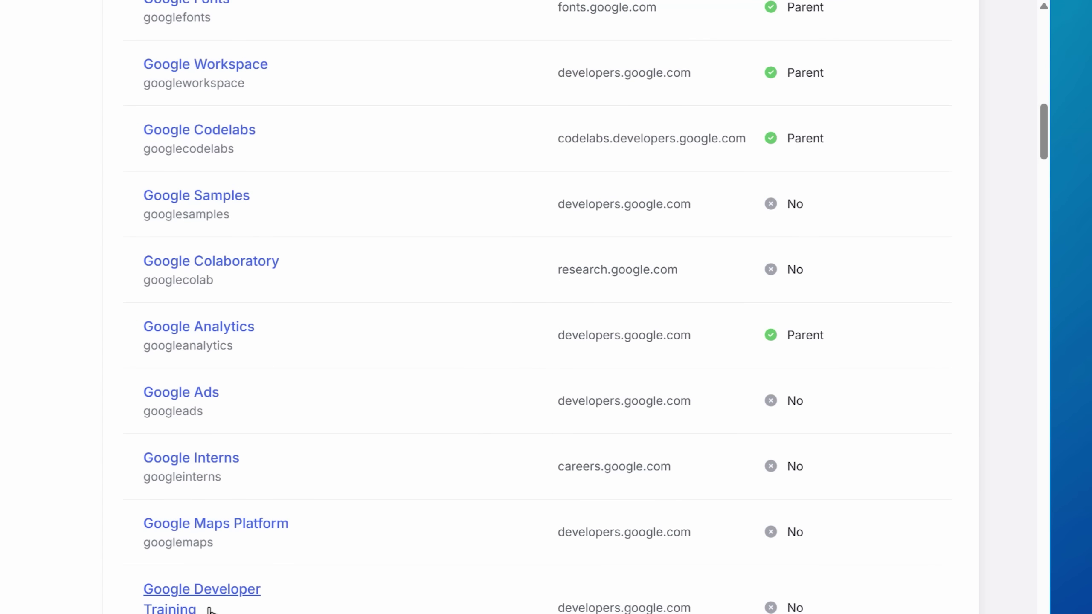
pyautogui.scroll(-5, 314, 495)
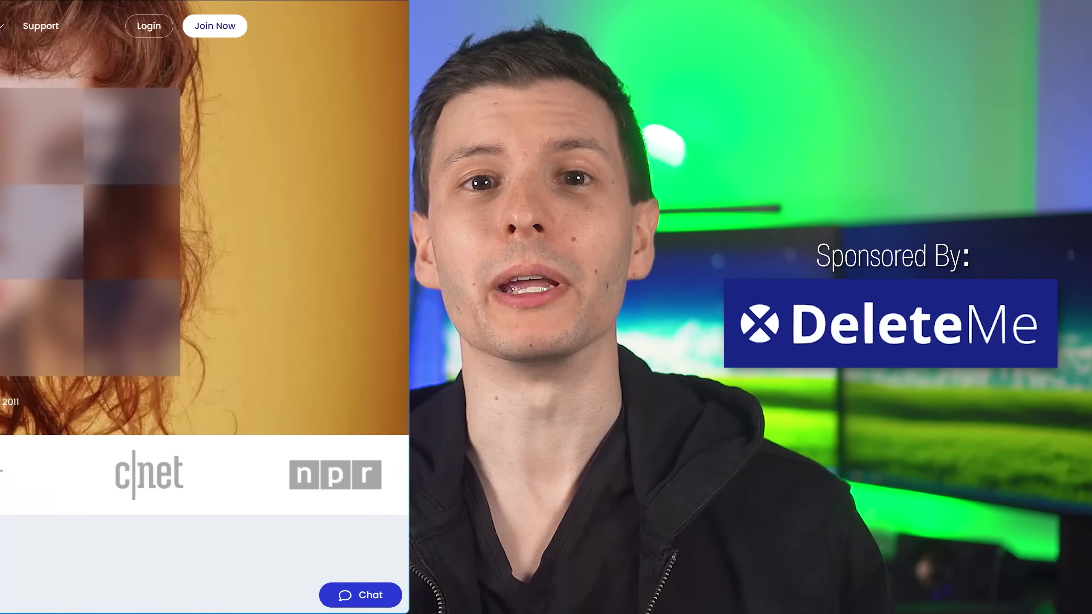
# - Scroll DeleteMe's homepage down to the 'How Does DeleteMe Work?' section
pyautogui.scroll(-6, 546, 307)
pyautogui.scroll(-3, 546, 307)
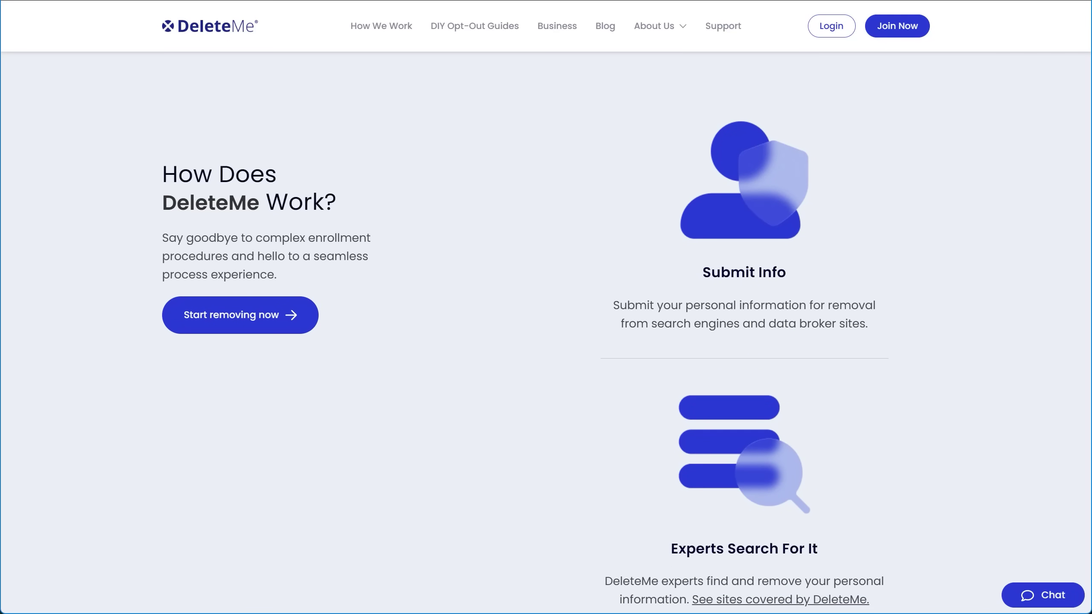
# - Scroll through the results and example-report.pdf to page 6 of 19, showing broker removal statuses
pyautogui.scroll(-12, 744, 307)
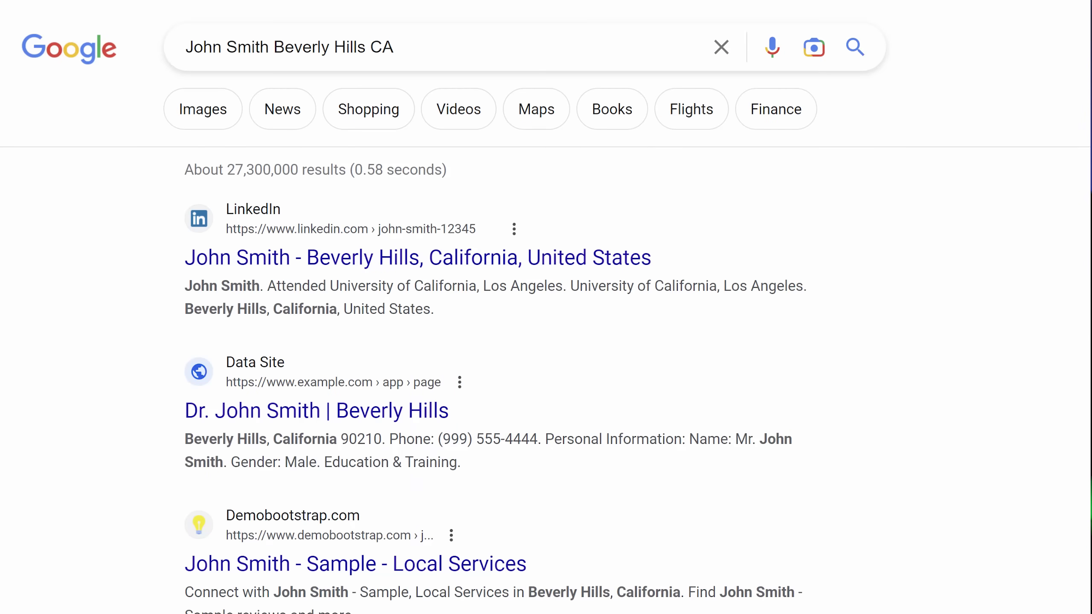
pyautogui.scroll(-5, 546, 307)
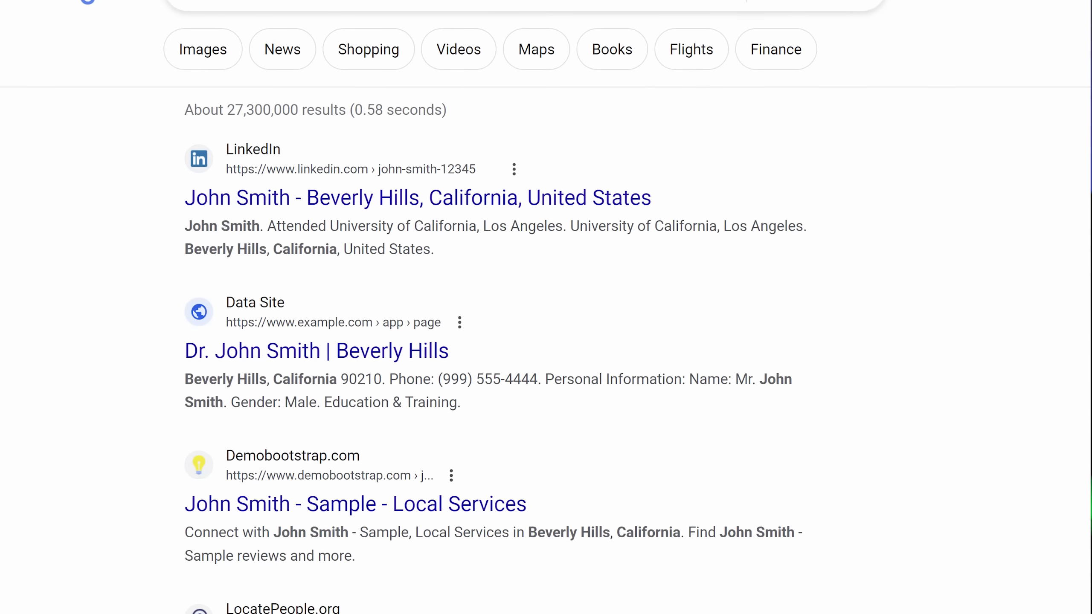
pyautogui.scroll(-5, 546, 307)
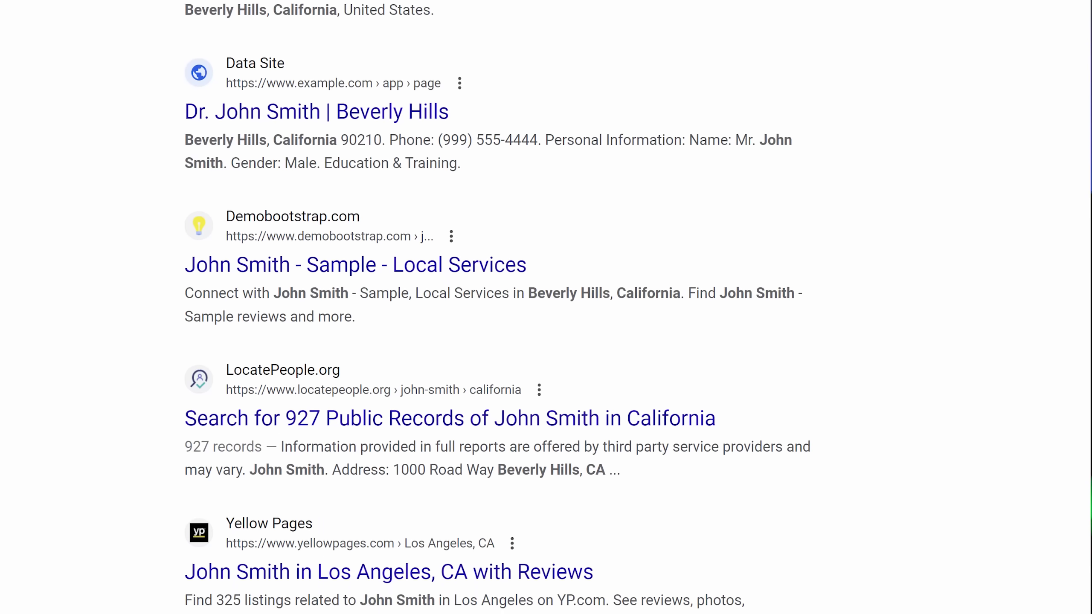
pyautogui.scroll(-5, 546, 307)
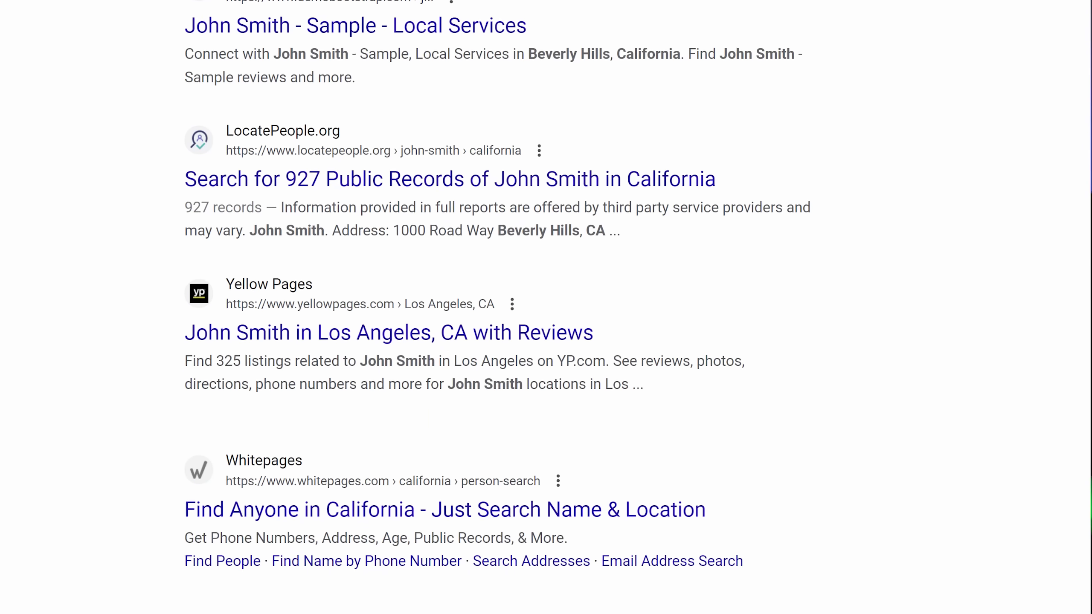
pyautogui.scroll(-5, 546, 308)
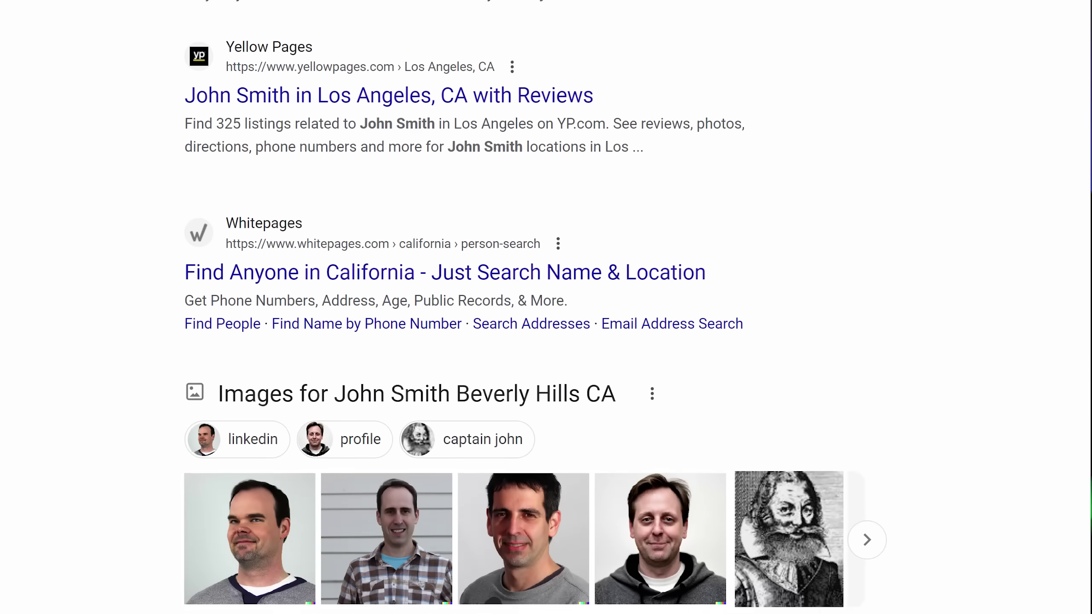
pyautogui.scroll(-5, 546, 308)
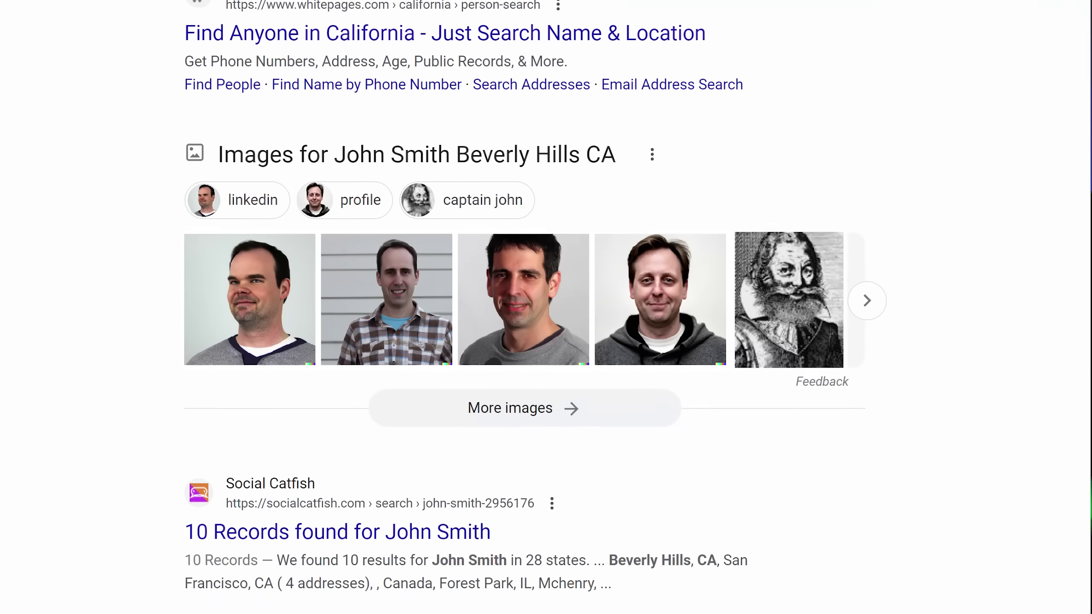
pyautogui.scroll(-5, 546, 307)
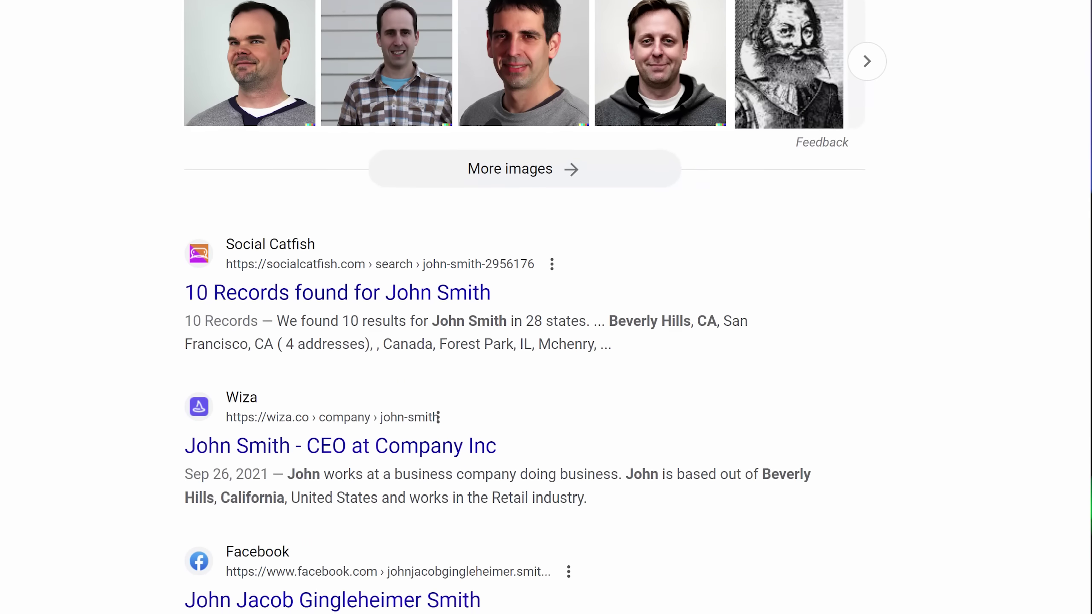
pyautogui.scroll(-4, 546, 307)
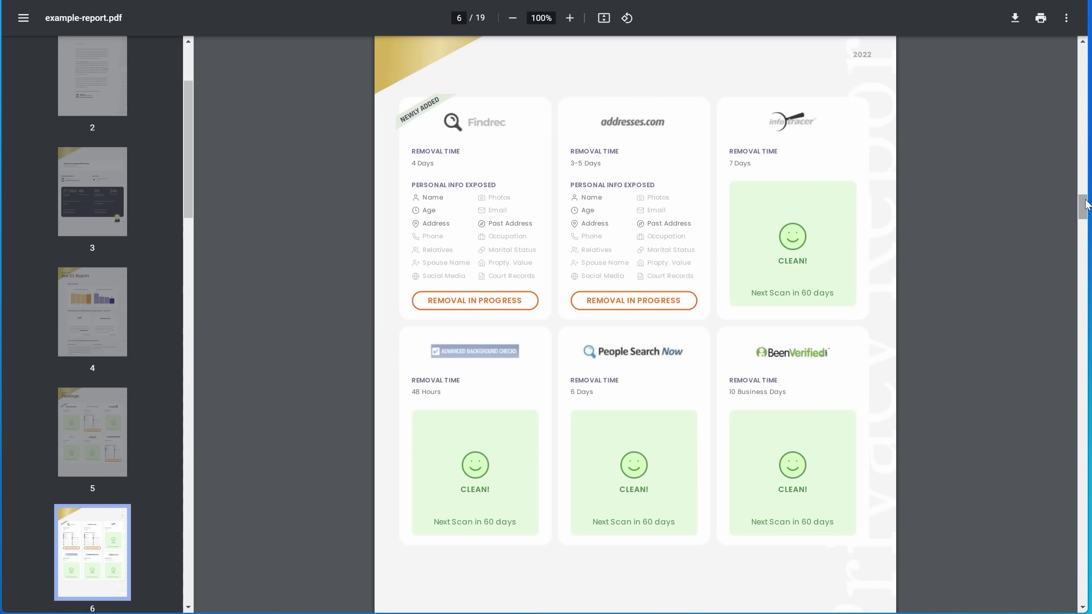
# - Scroll the report and data broker list, then open the masking tools from the 133-broker dashboard
pyautogui.moveTo(1080, 212); pyautogui.dragTo(1084, 236)
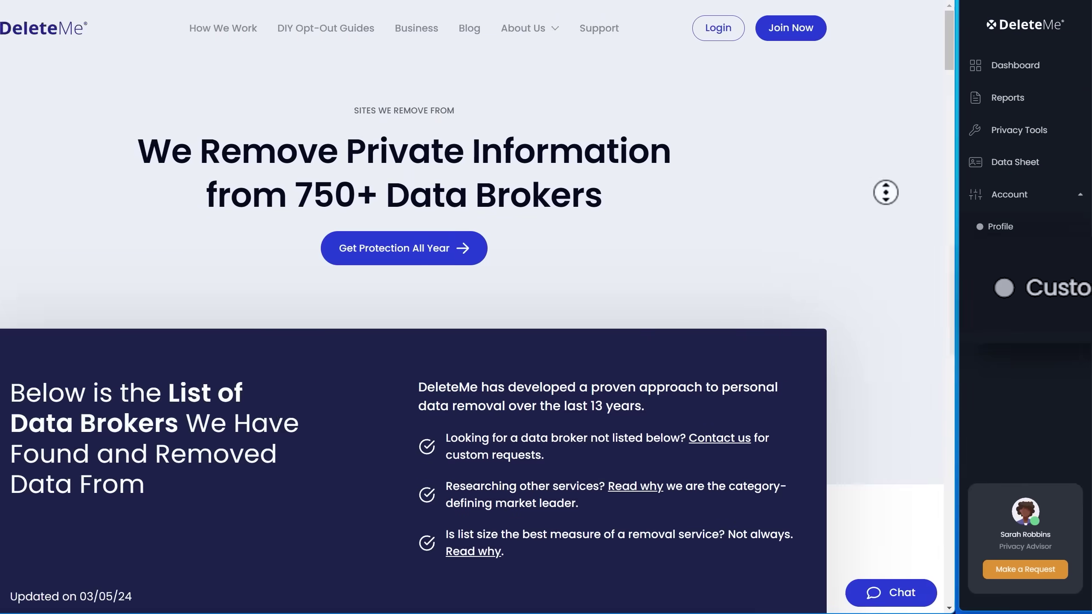
pyautogui.scroll(-9, 1013, 274)
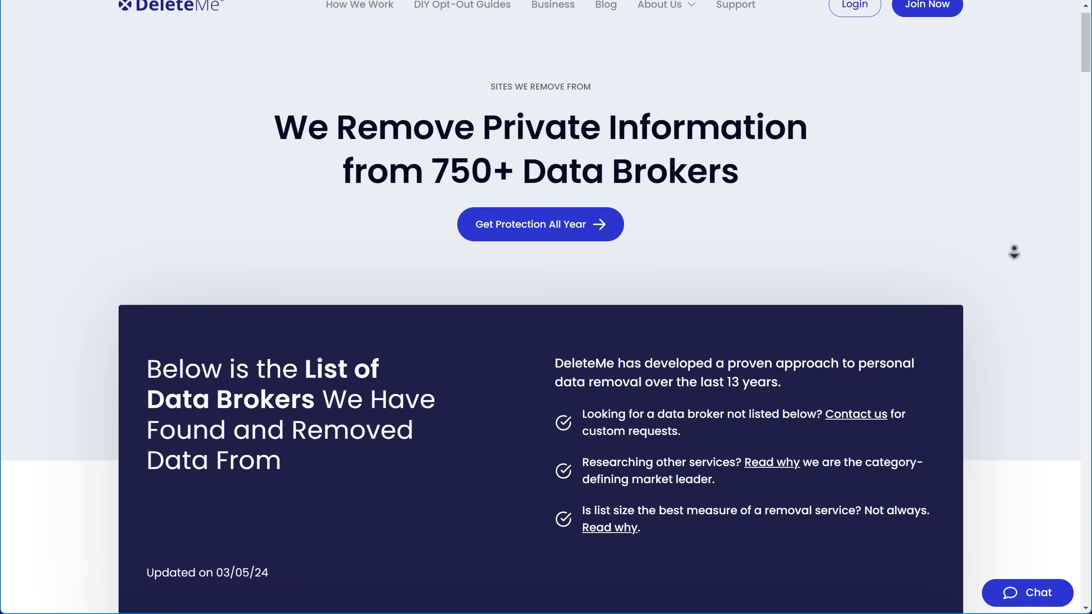
pyautogui.scroll(-10, 1013, 274)
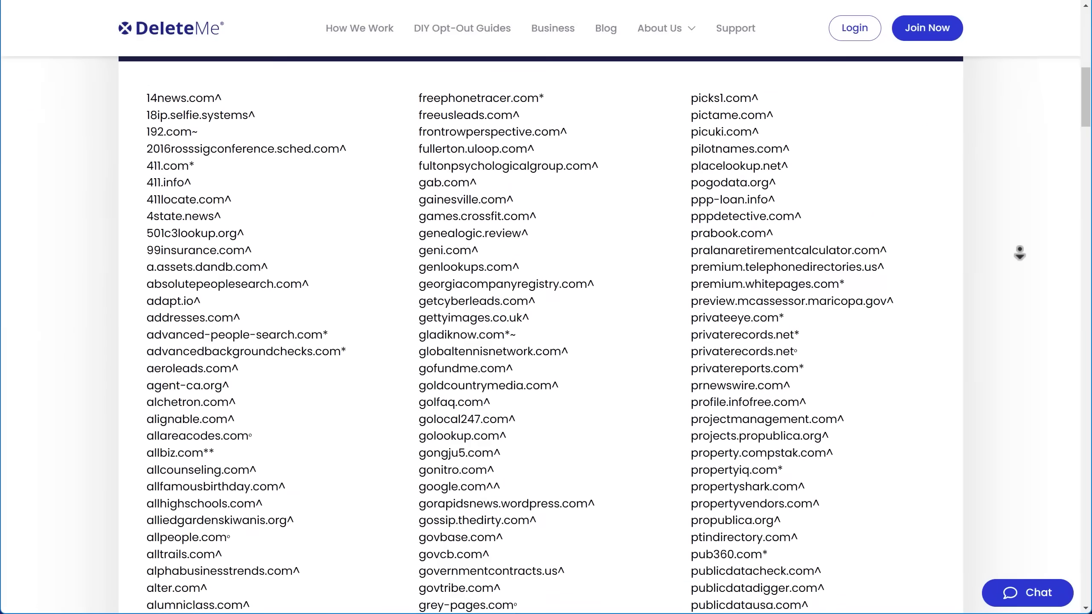
pyautogui.scroll(-17, 1022, 257)
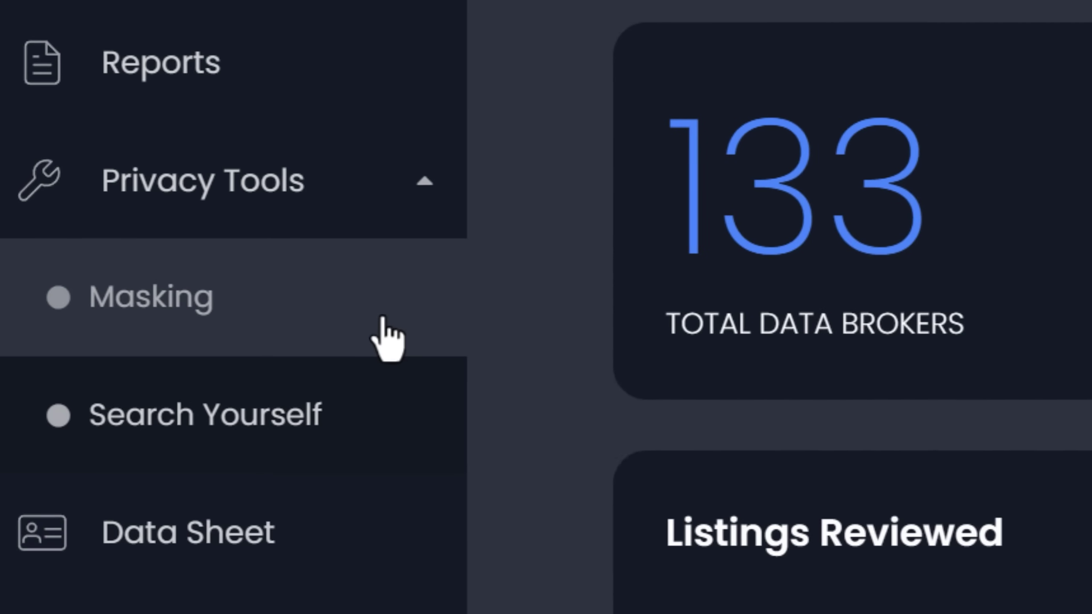
pyautogui.click(382, 329)
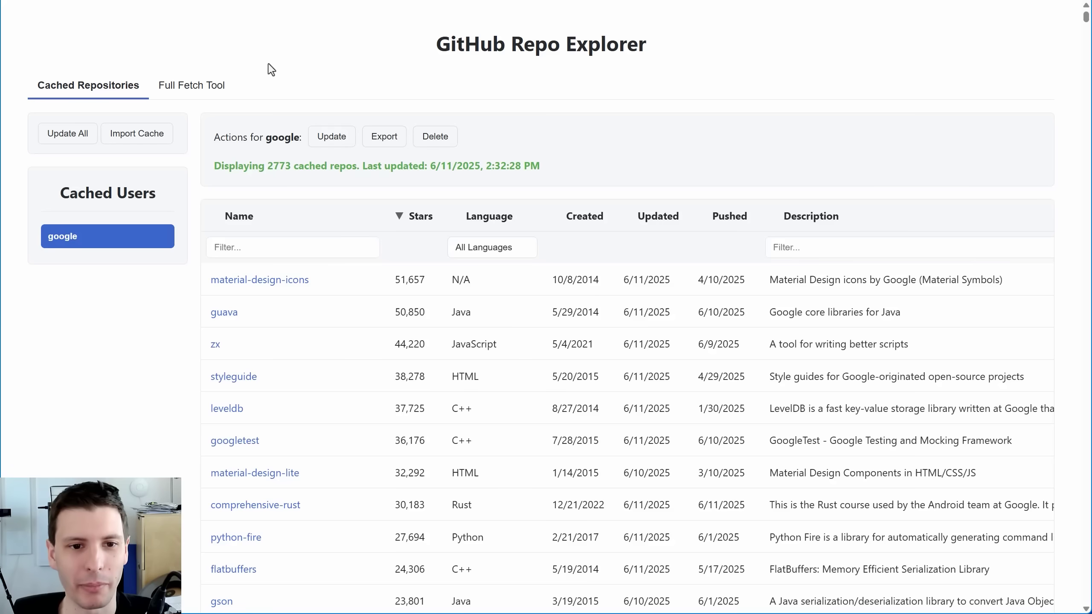
pyautogui.moveTo(1086, 18); pyautogui.dragTo(750, 83)
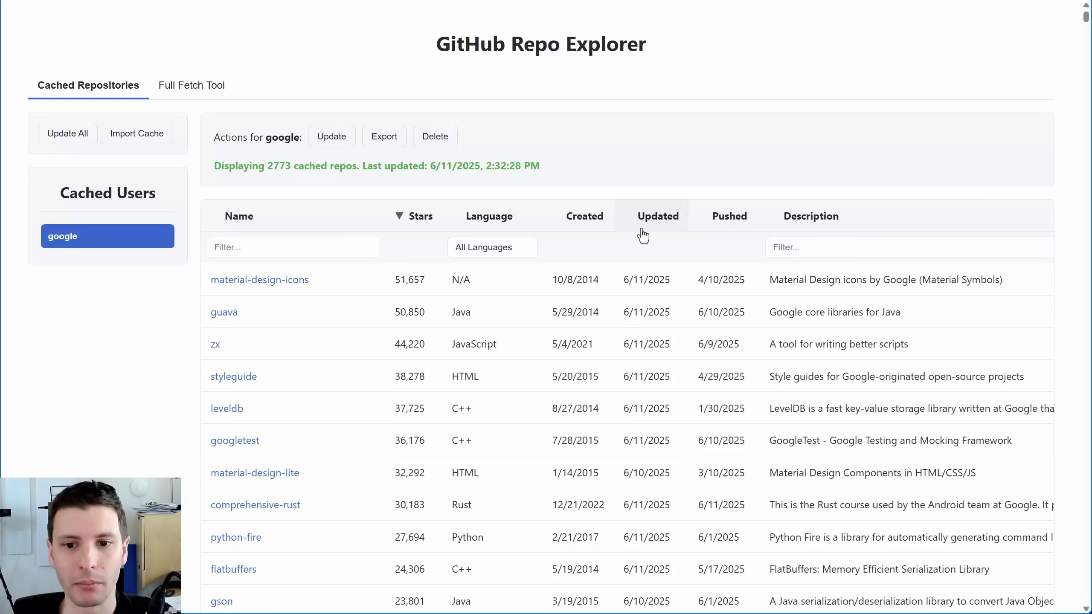
# - In the Full Fetch Tool, replace 'google' with 'microsoft' and fetch all its public repositories
pyautogui.click(188, 92)
pyautogui.moveTo(375, 169); pyautogui.dragTo(243, 179)
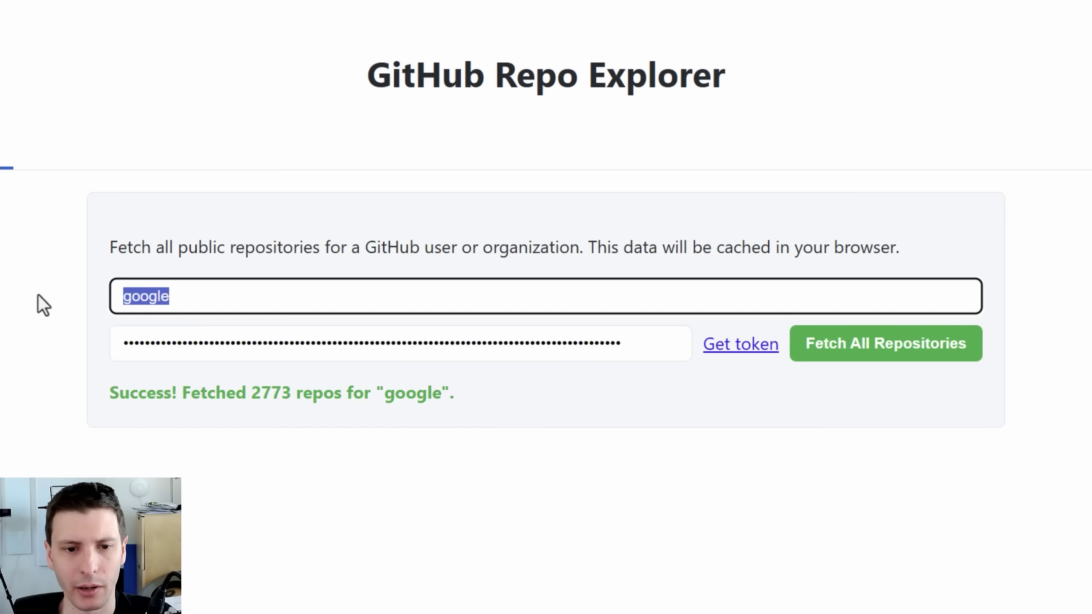
pyautogui.write('microsoft')
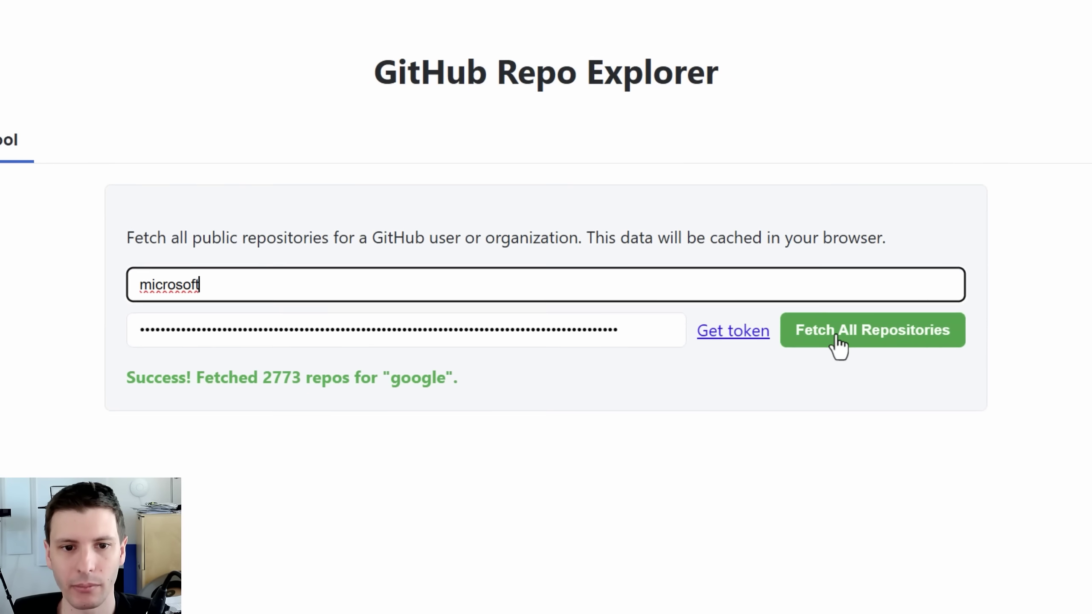
pyautogui.click(742, 235)
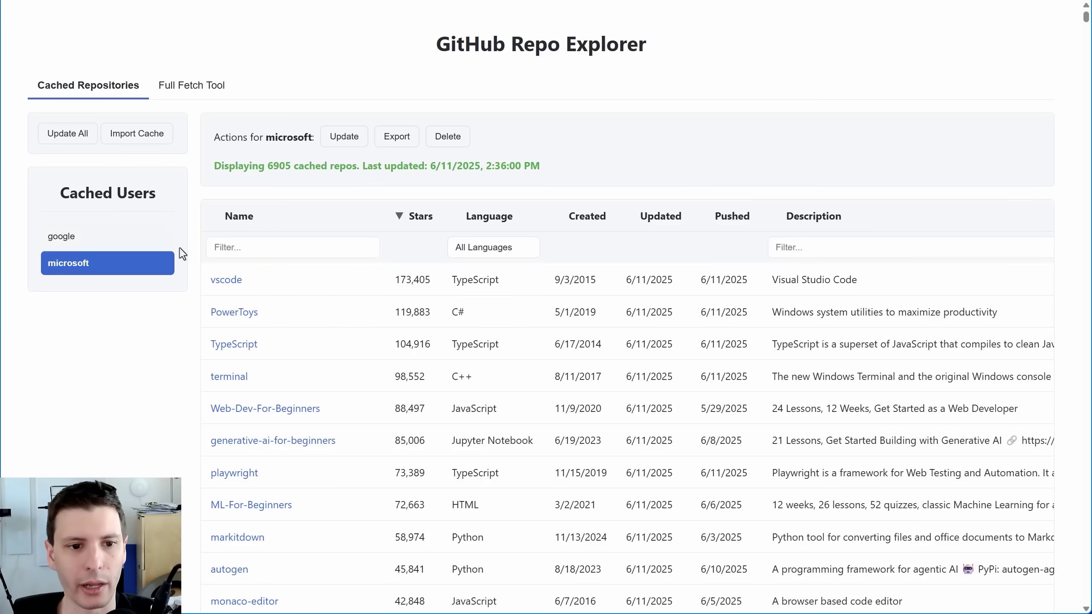
pyautogui.click(95, 247)
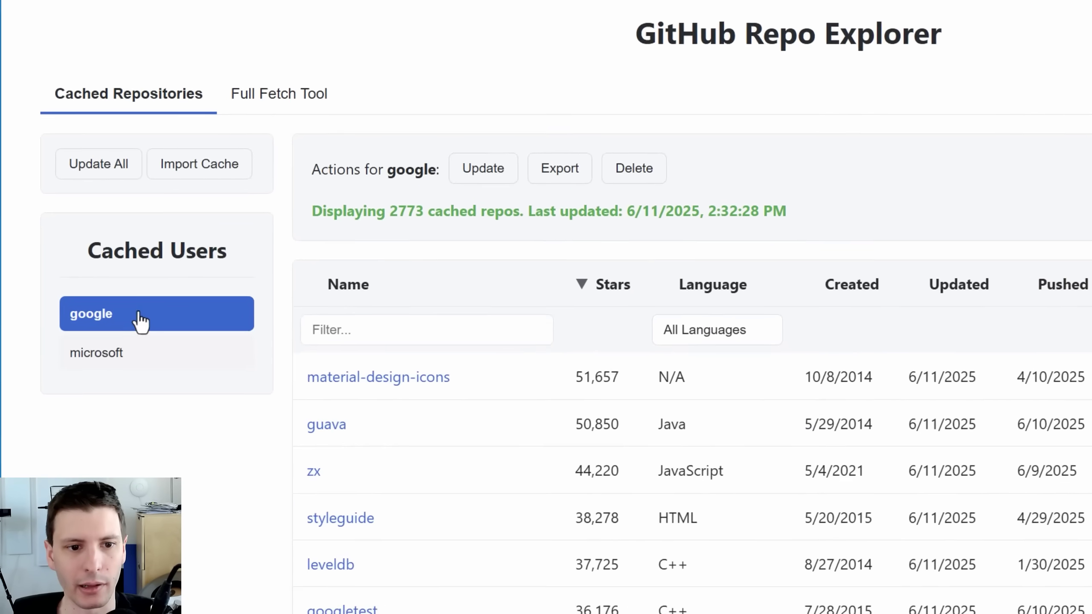
pyautogui.click(180, 352)
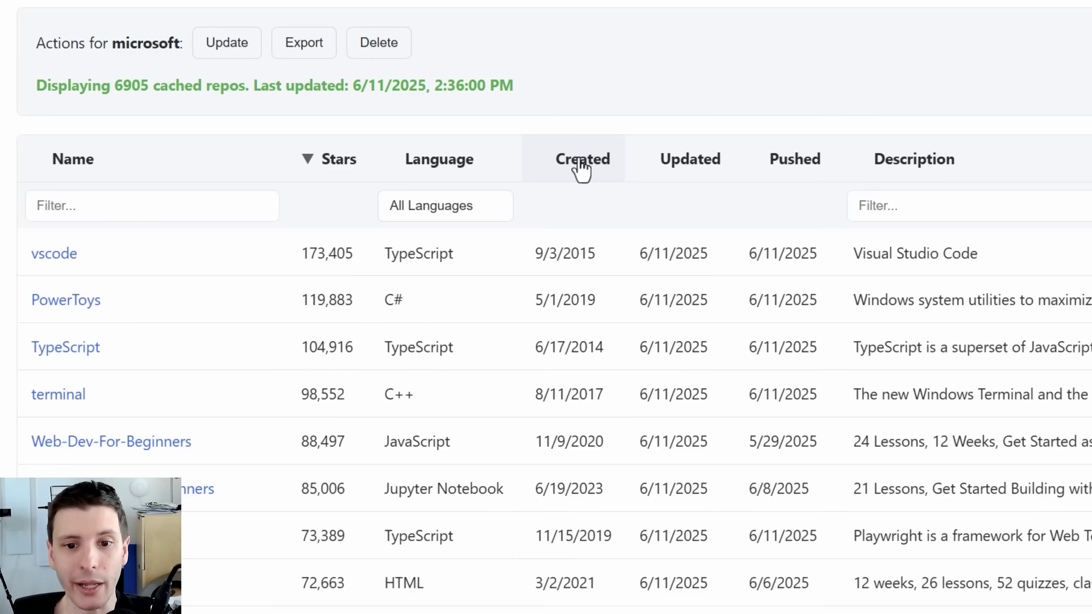
# - Sort microsoft's cached repos by Created date, newest first, and scroll through them
pyautogui.click(582, 170)
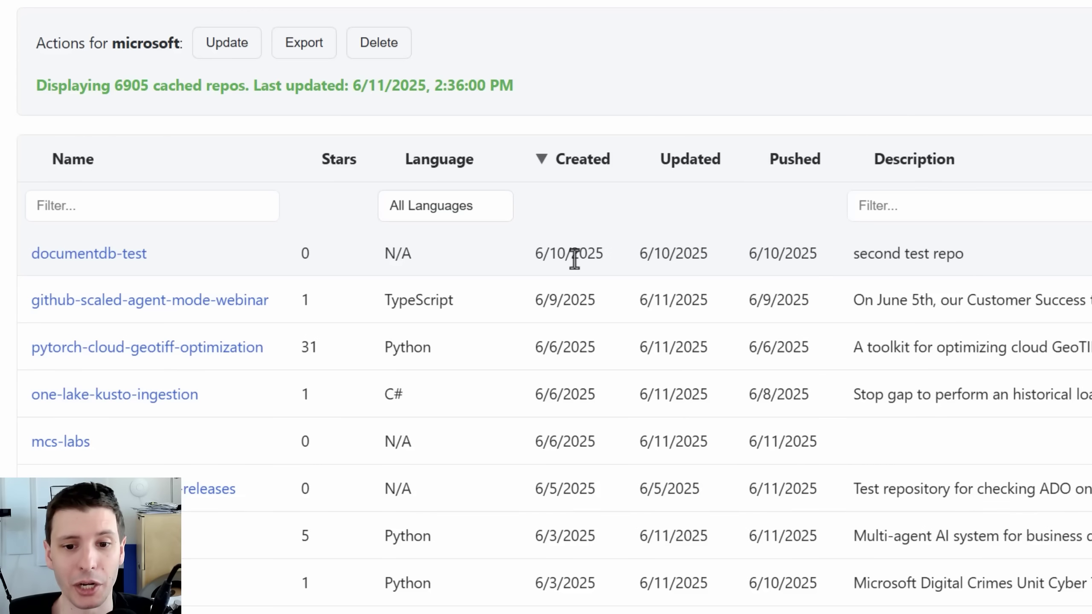
pyautogui.scroll(-2, 577, 258)
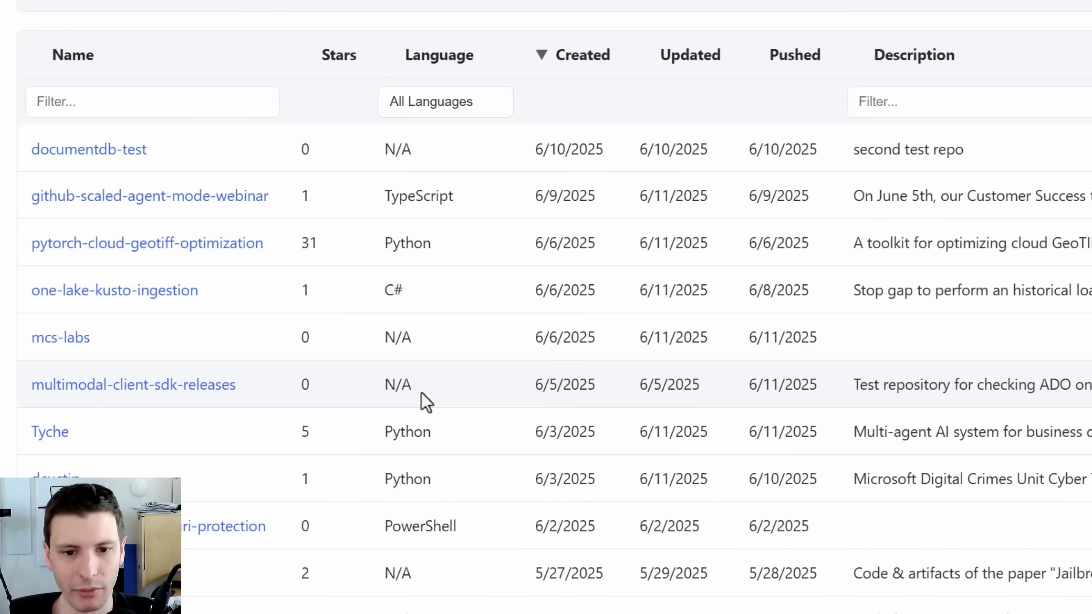
pyautogui.scroll(-1, 422, 394)
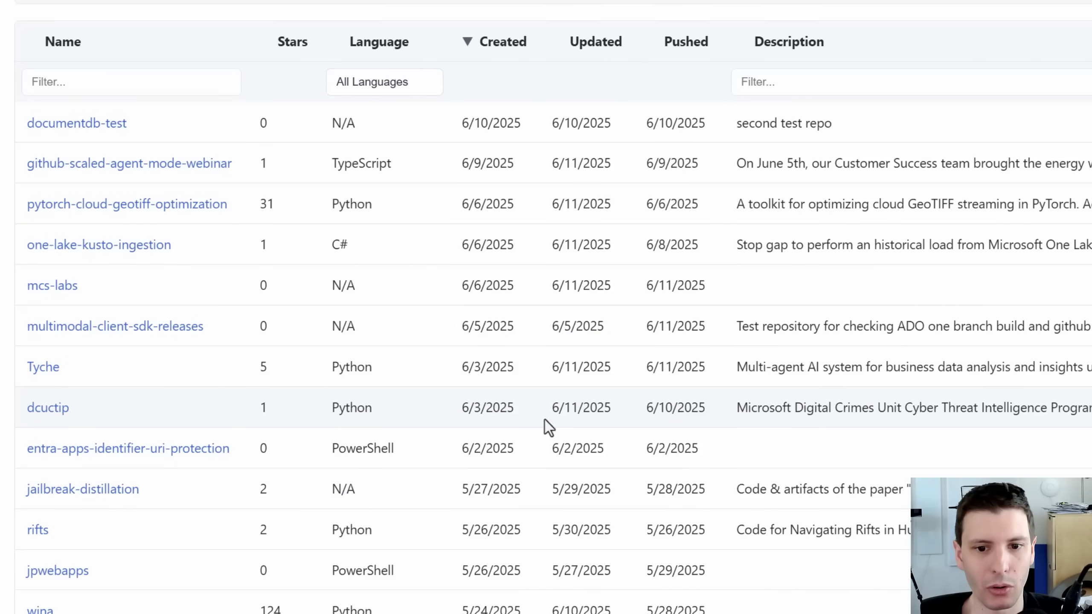
# - Check the newest repos' details and open microsoft/pytorch-cloud-geotiff-optimization on GitHub
pyautogui.moveTo(529, 416); pyautogui.dragTo(325, 138)
pyautogui.click(364, 149)
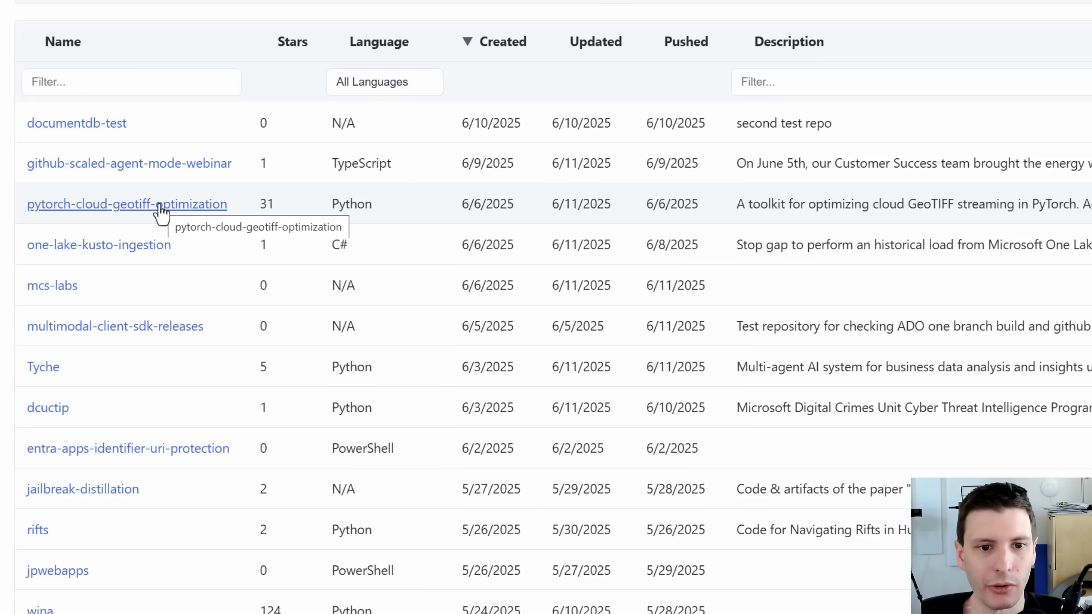
pyautogui.click(160, 213)
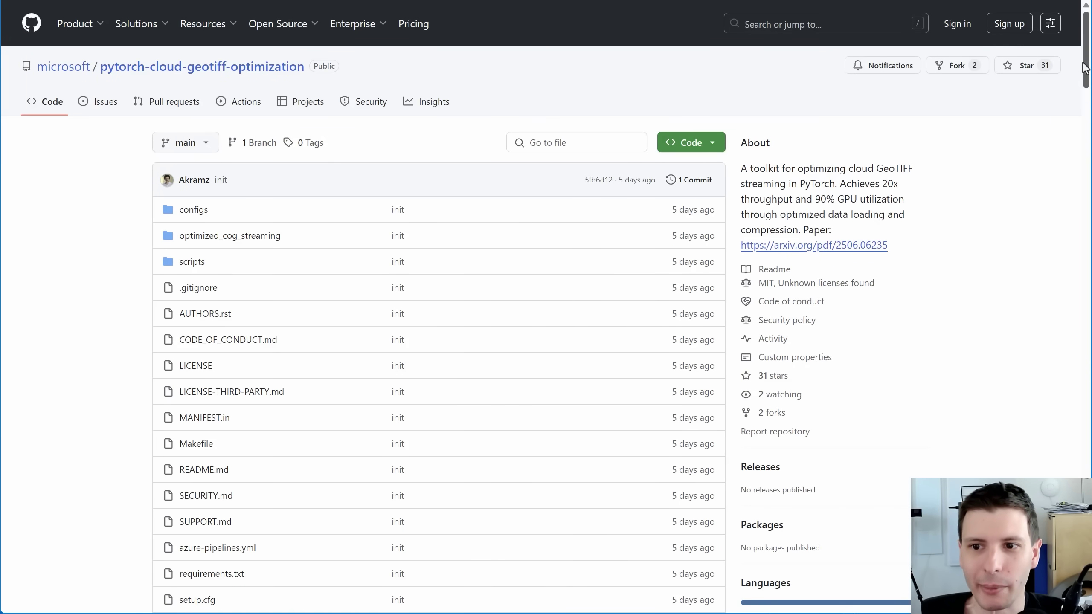
# - Scroll the pytorch-cloud-geotiff-optimization GitHub page to view its details
pyautogui.moveTo(1086, 52); pyautogui.dragTo(1053, 24)
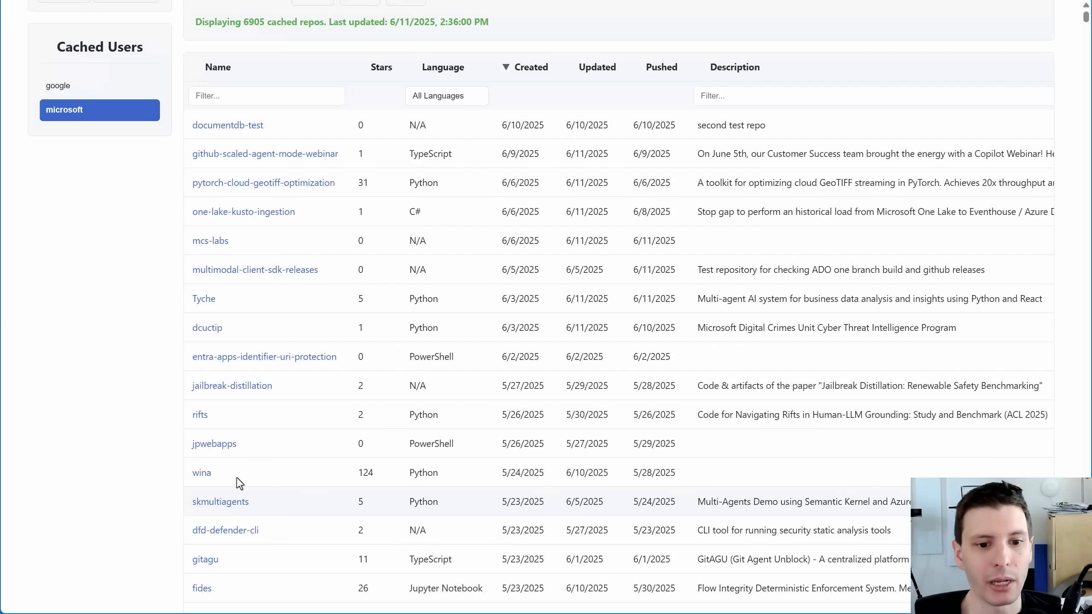
# - Tick C, C# and C++ in the All Languages filter to show only those repos
pyautogui.scroll(-3, 268, 473)
pyautogui.scroll(6, 659, 371)
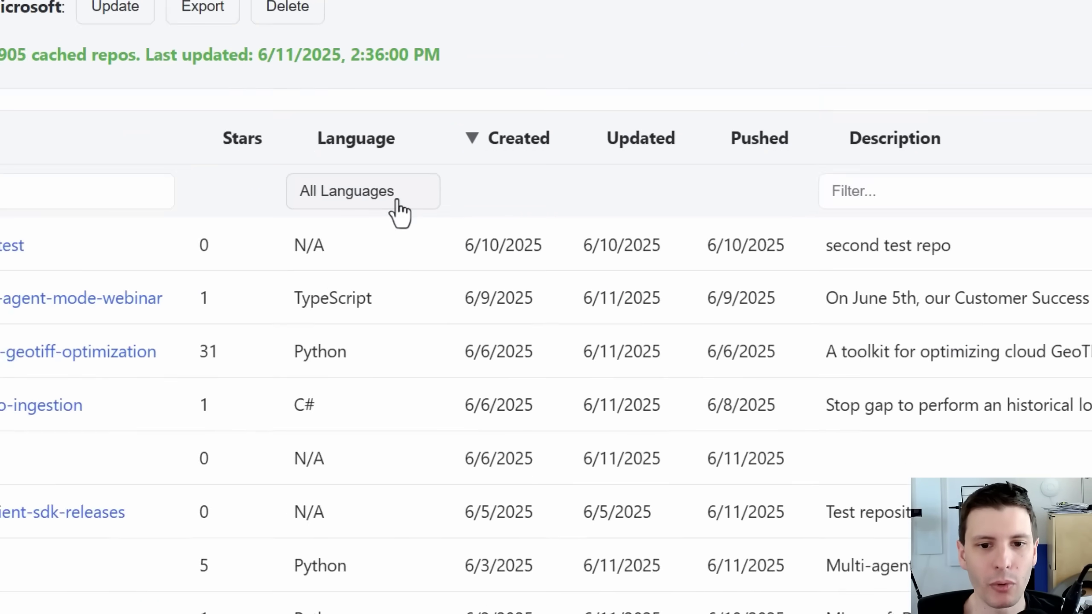
pyautogui.click(397, 202)
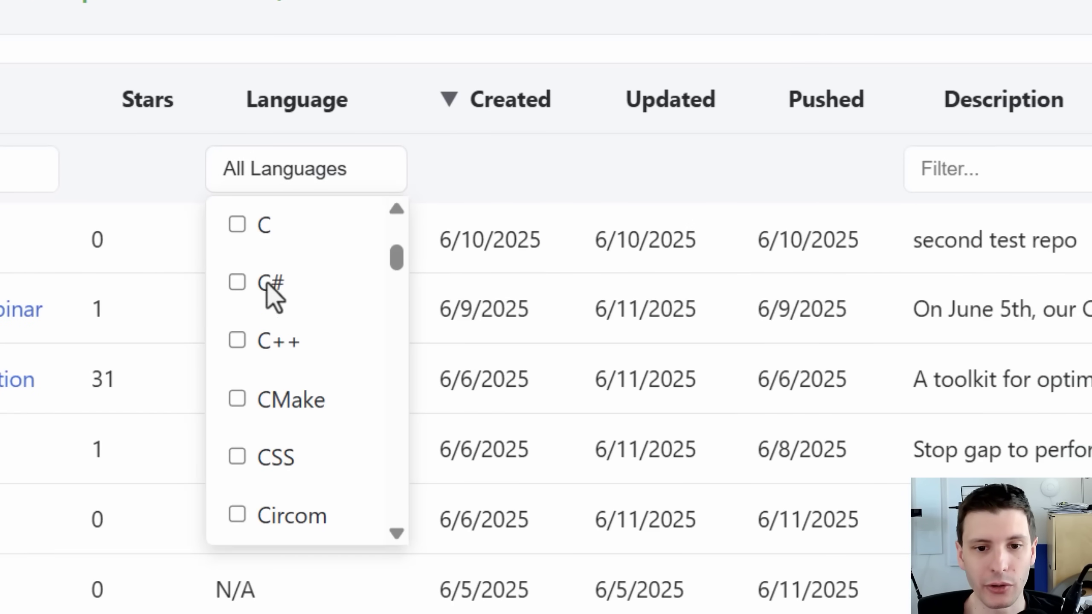
pyautogui.scroll(3, 273, 310)
pyautogui.scroll(-3, 275, 324)
pyautogui.click(237, 225)
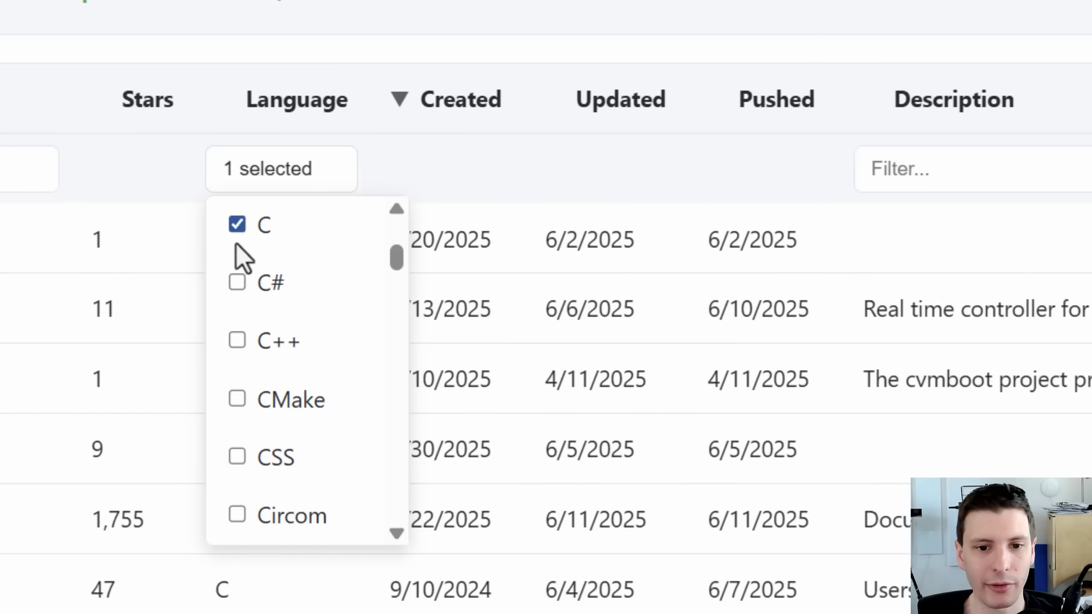
pyautogui.click(238, 284)
pyautogui.click(242, 341)
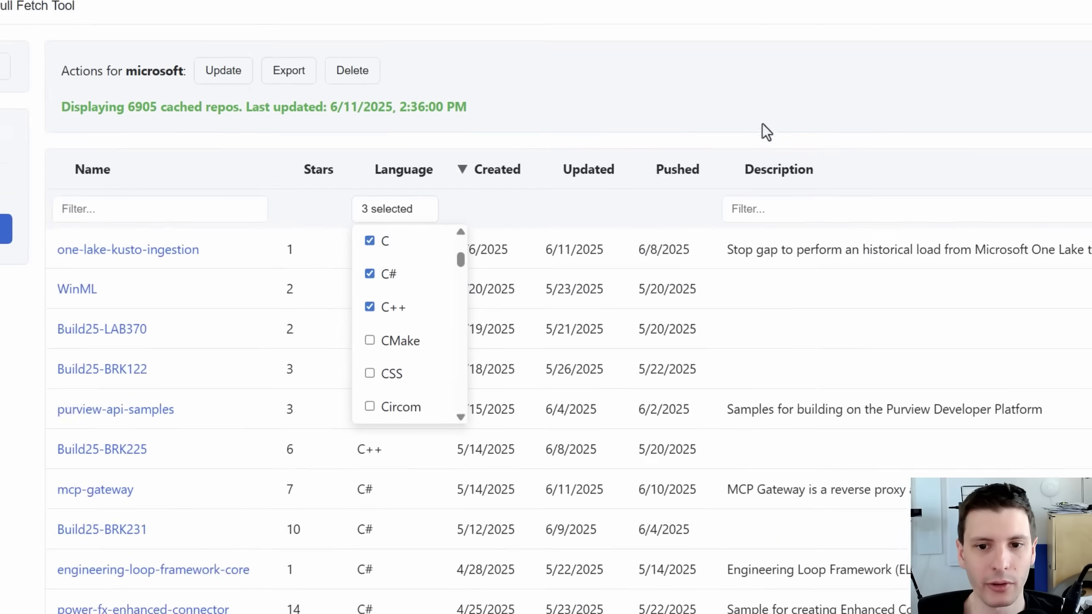
pyautogui.click(710, 144)
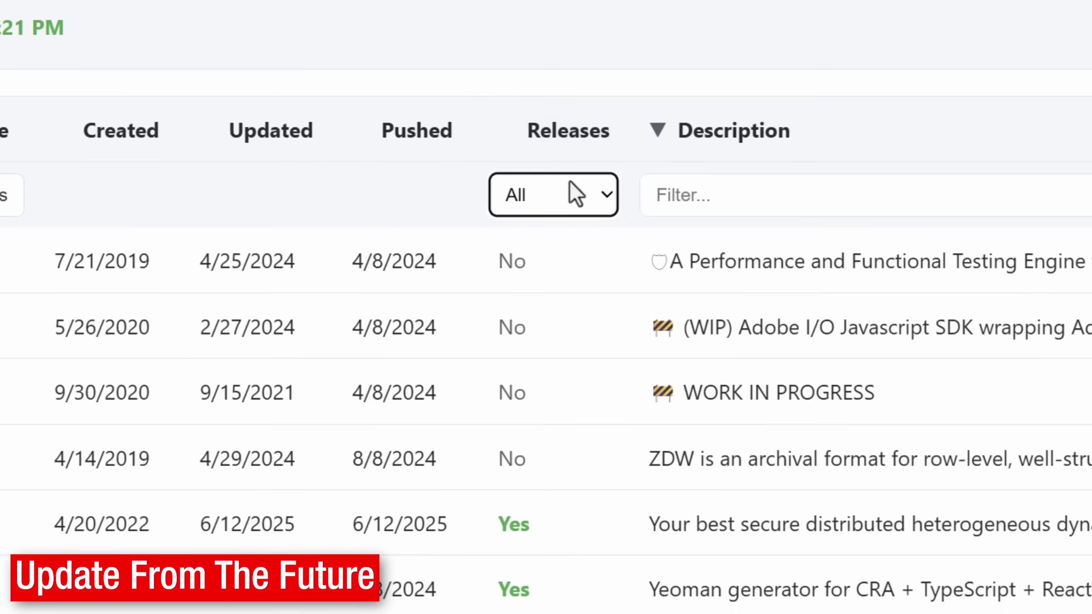
# - Set the Releases filter to Has Releases, then Has .exe, leaving three adobe repos
pyautogui.click(575, 190)
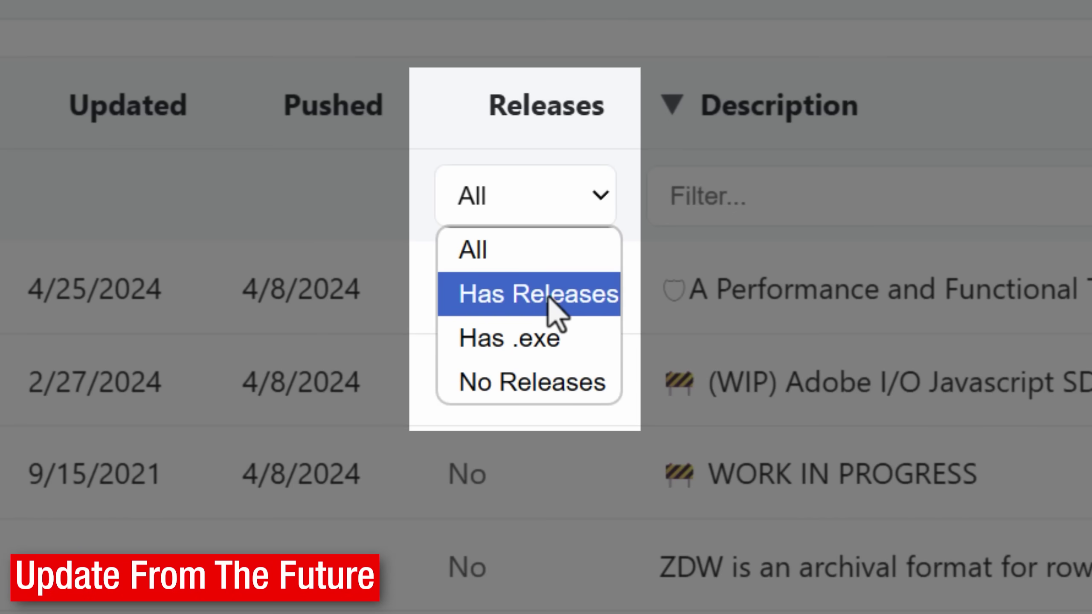
pyautogui.click(524, 306)
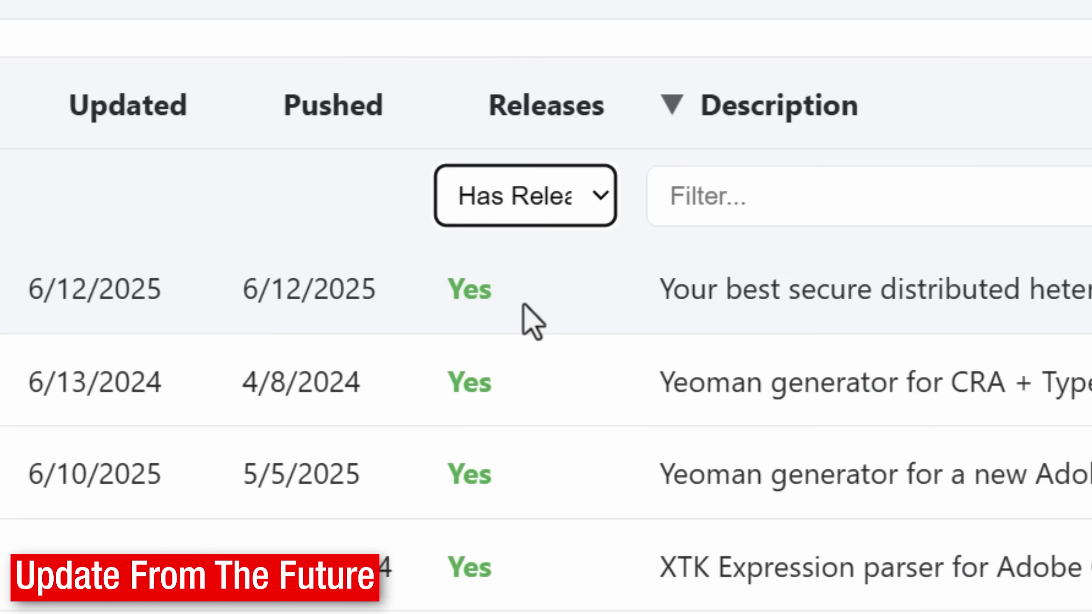
pyautogui.click(538, 196)
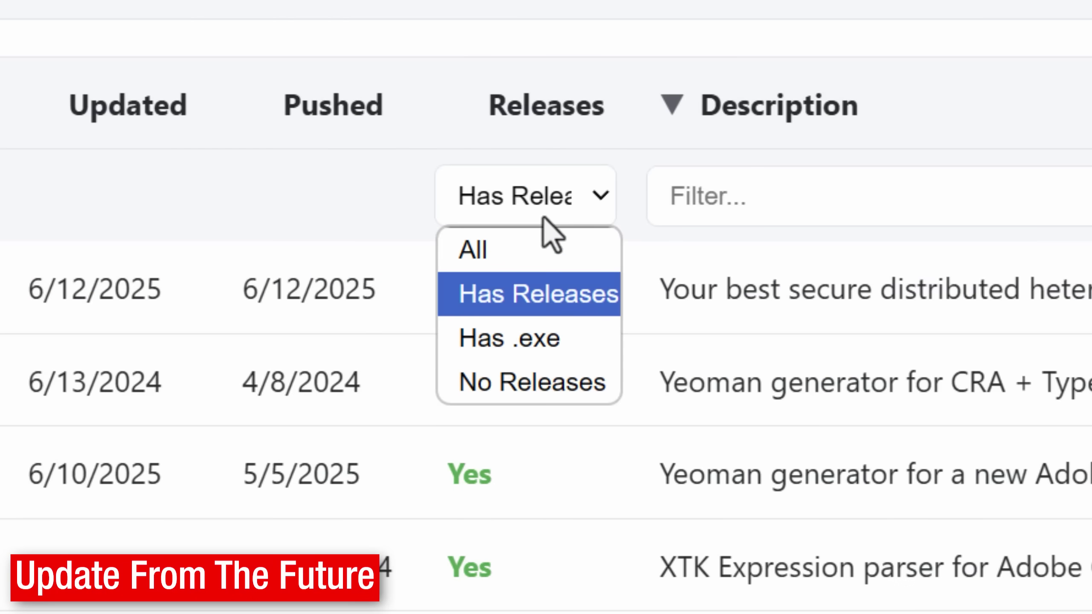
pyautogui.click(535, 342)
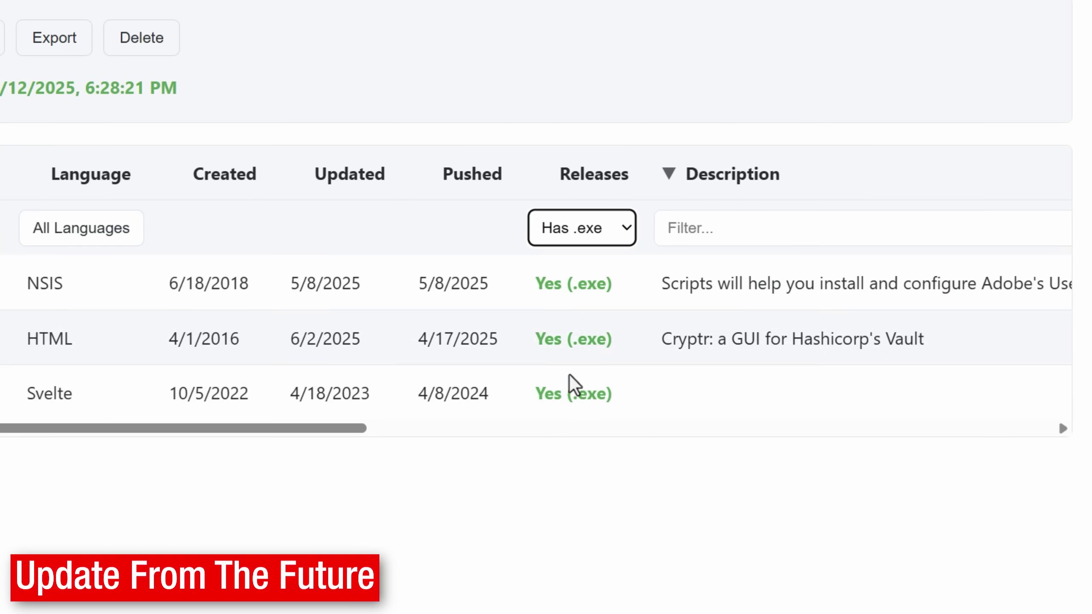
pyautogui.click(585, 241)
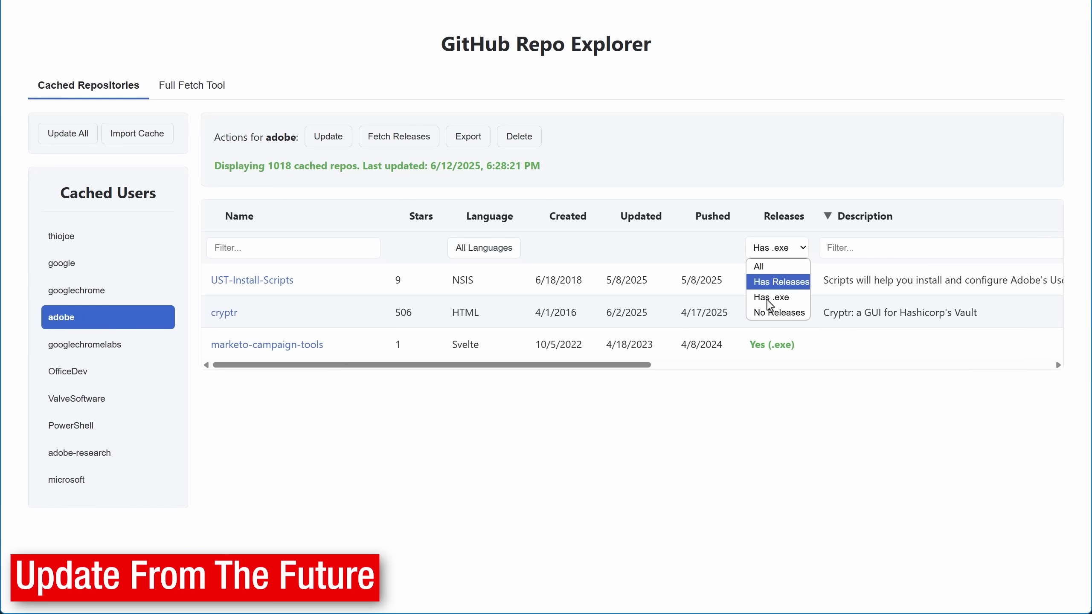
pyautogui.click(738, 256)
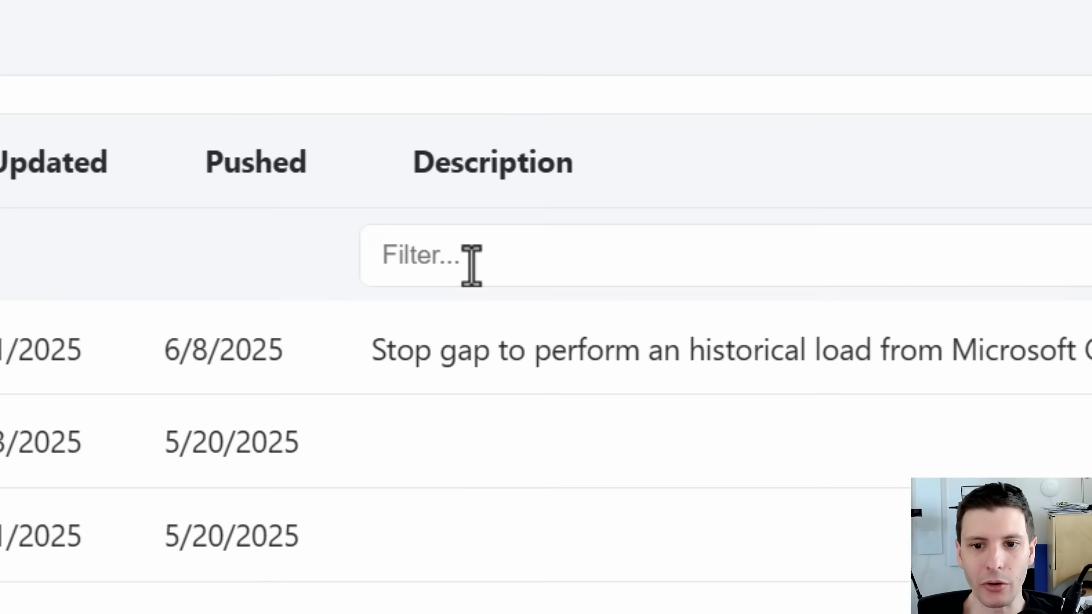
# - Filter Microsoft's repo descriptions by 'tool' and scan the table's columns
pyautogui.click(472, 265)
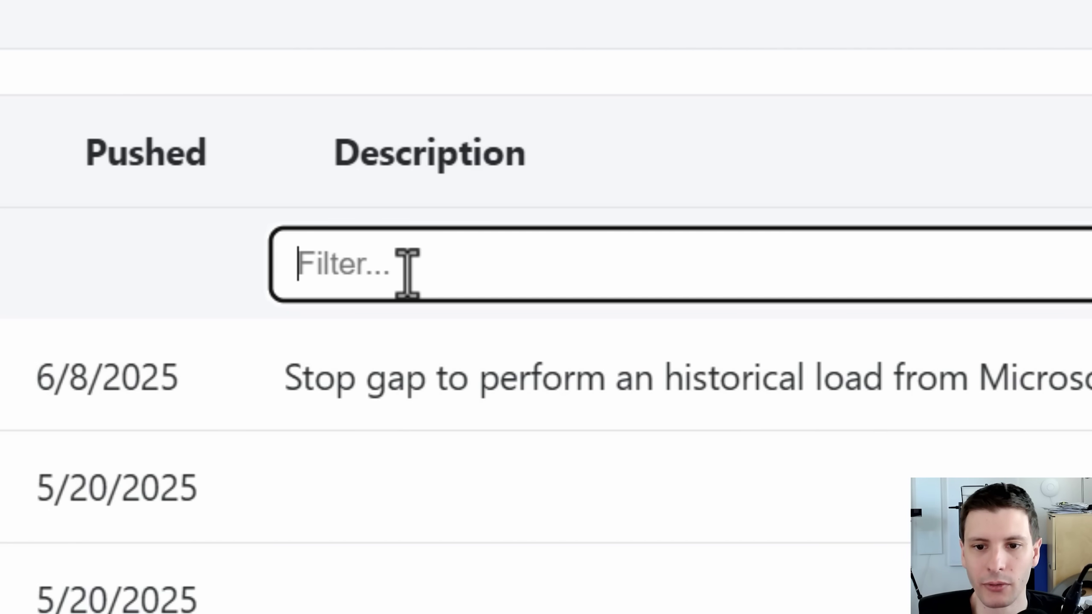
pyautogui.write('tool')
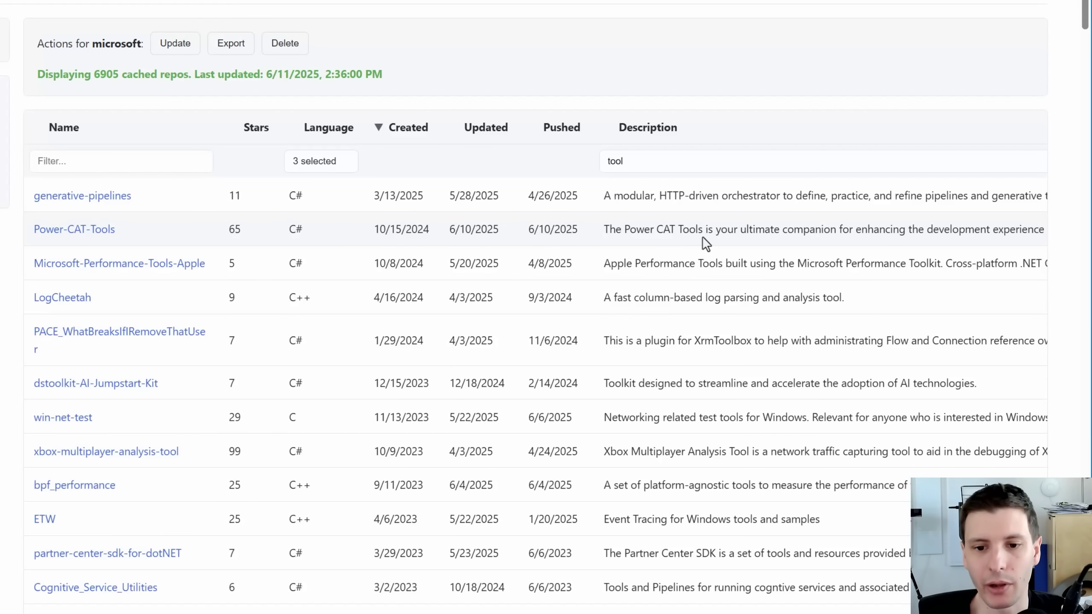
pyautogui.hscroll(2, 705, 361)
pyautogui.hscroll(2, 701, 342)
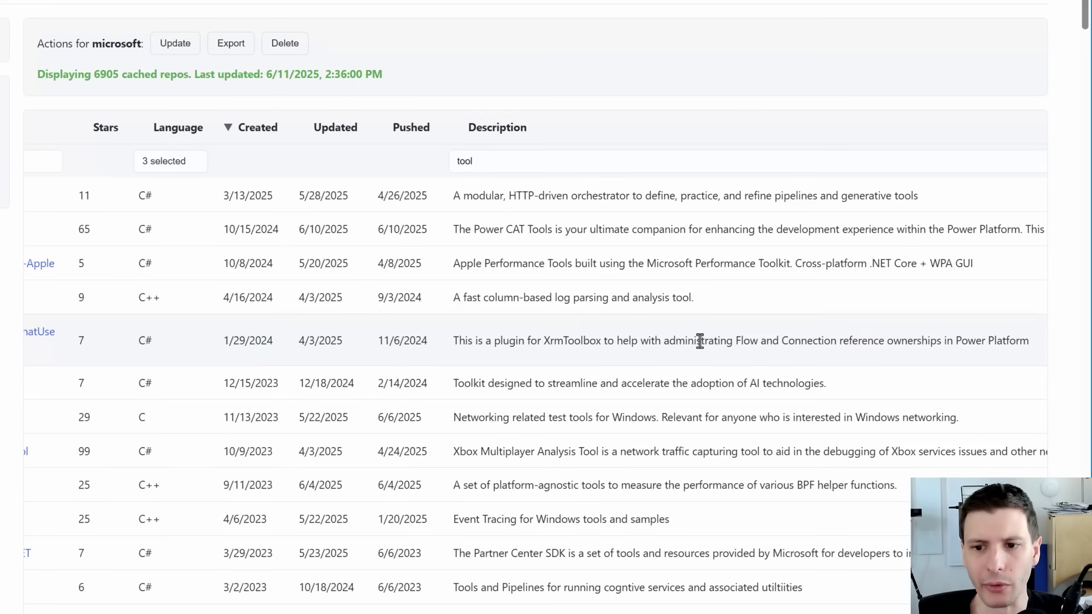
pyautogui.hscroll(-4, 691, 342)
# - Sort the tool repos by stars, most first, and open microsoft/scenepic
pyautogui.click(248, 128)
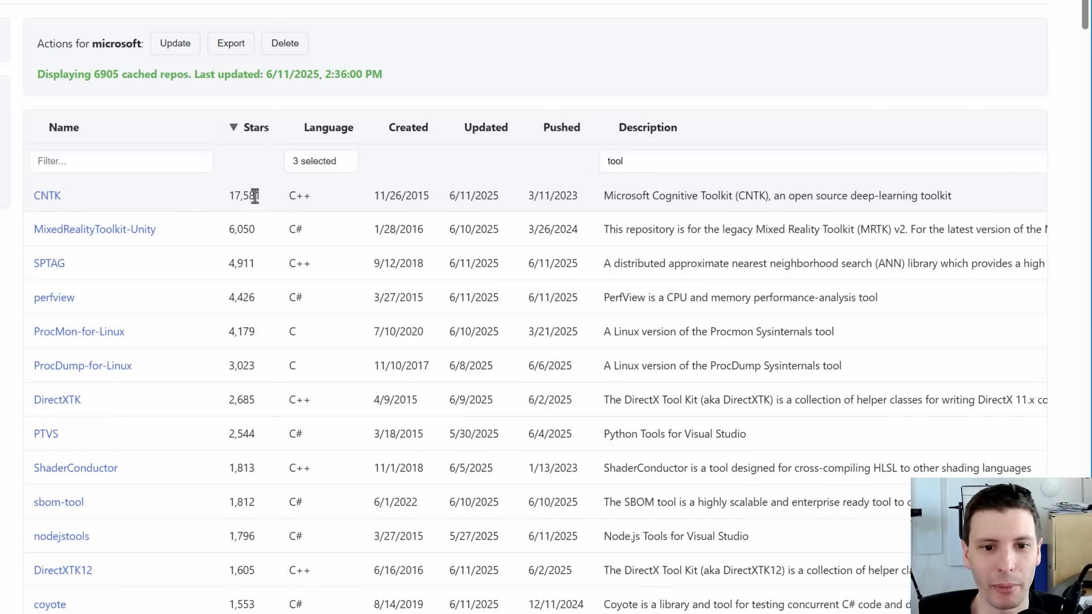
pyautogui.scroll(-15, 247, 381)
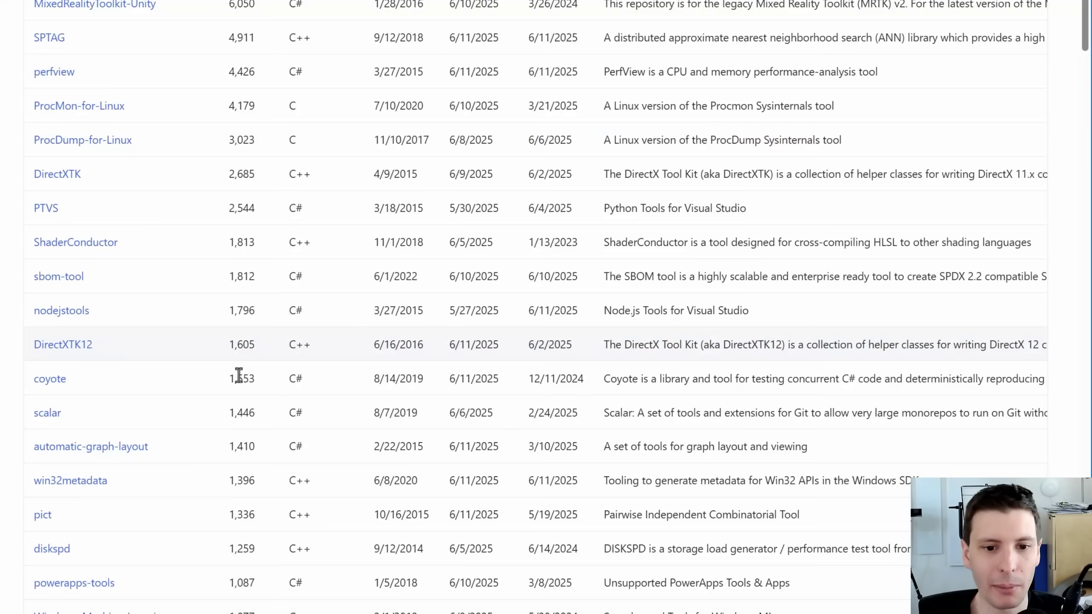
pyautogui.scroll(-7, 315, 270)
pyautogui.scroll(-20, 251, 301)
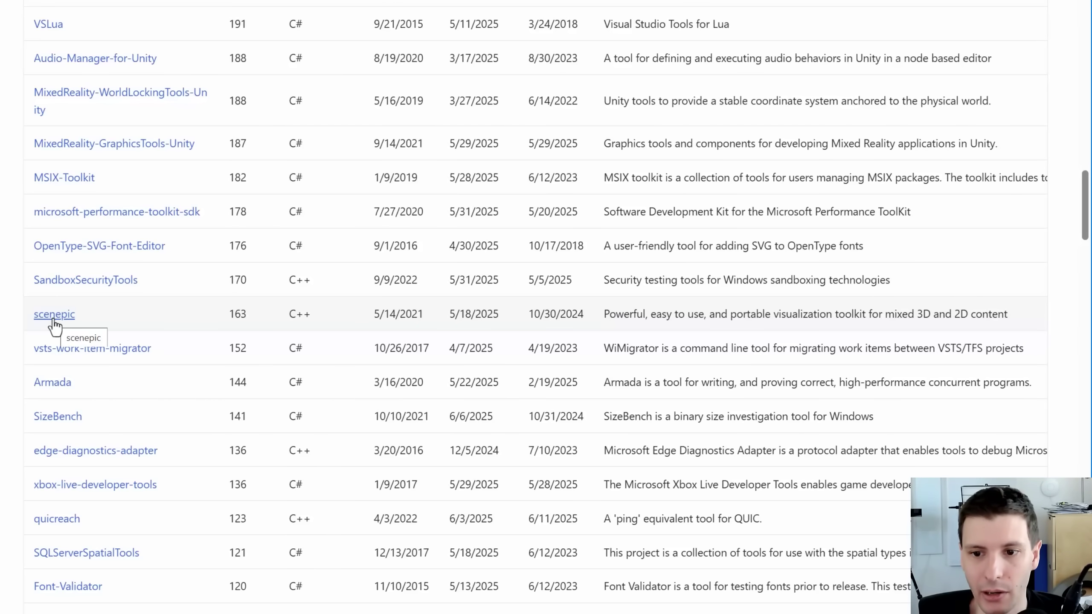
pyautogui.click(53, 319)
# - Read scenepic's About description and scroll down through its README
pyautogui.moveTo(678, 140); pyautogui.dragTo(749, 154)
pyautogui.click(839, 158)
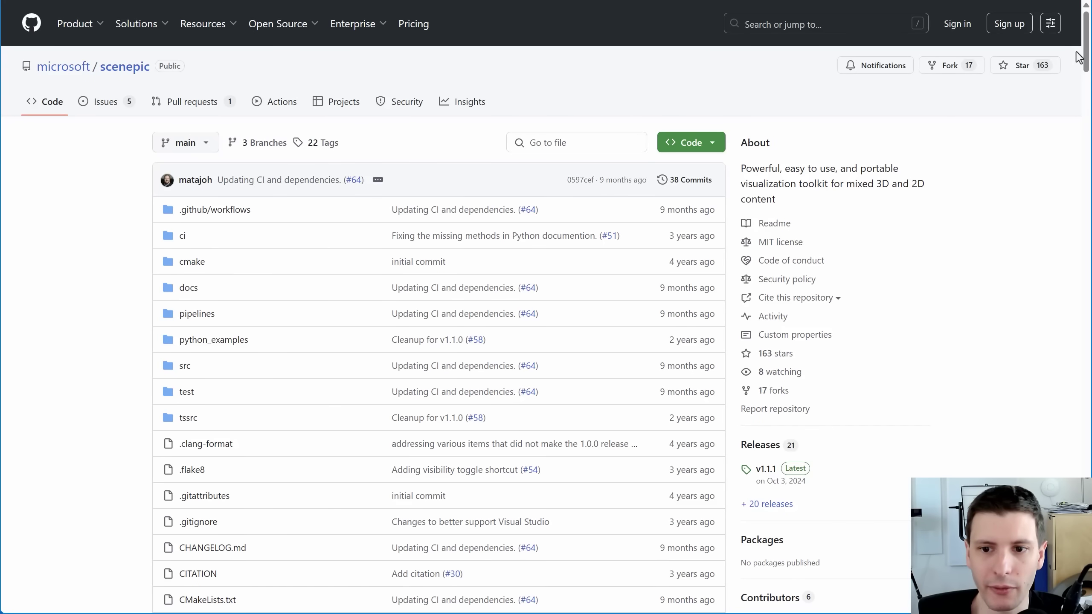
pyautogui.moveTo(1086, 48); pyautogui.dragTo(1087, 160)
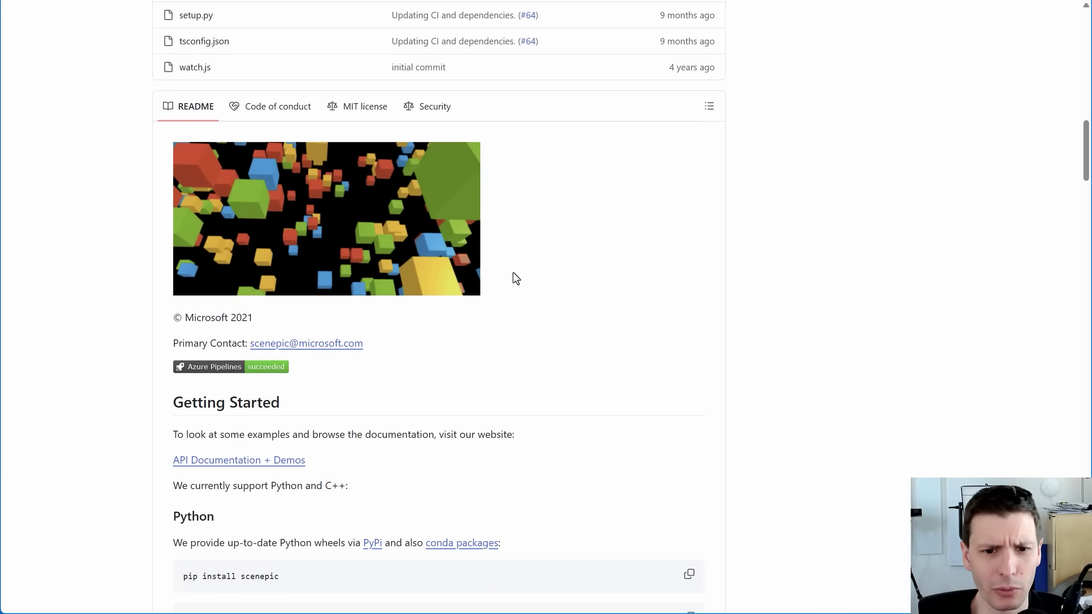
pyautogui.moveTo(1087, 166); pyautogui.dragTo(1087, 336)
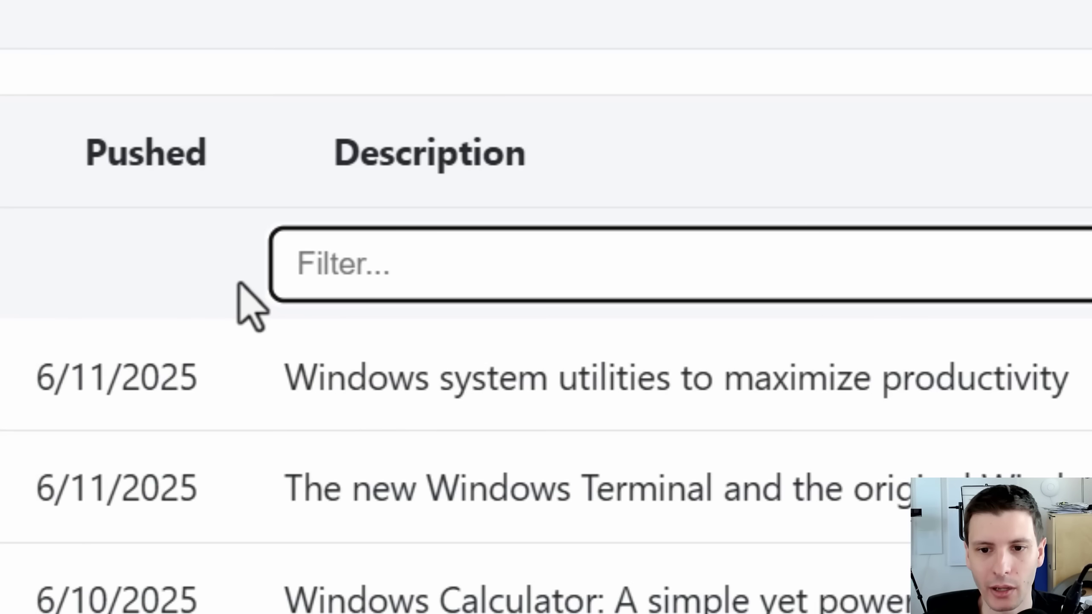
# - Filter descriptions by 'utility', then 'convert', then 'utilities', and finally clear the filter
pyautogui.write('utility')
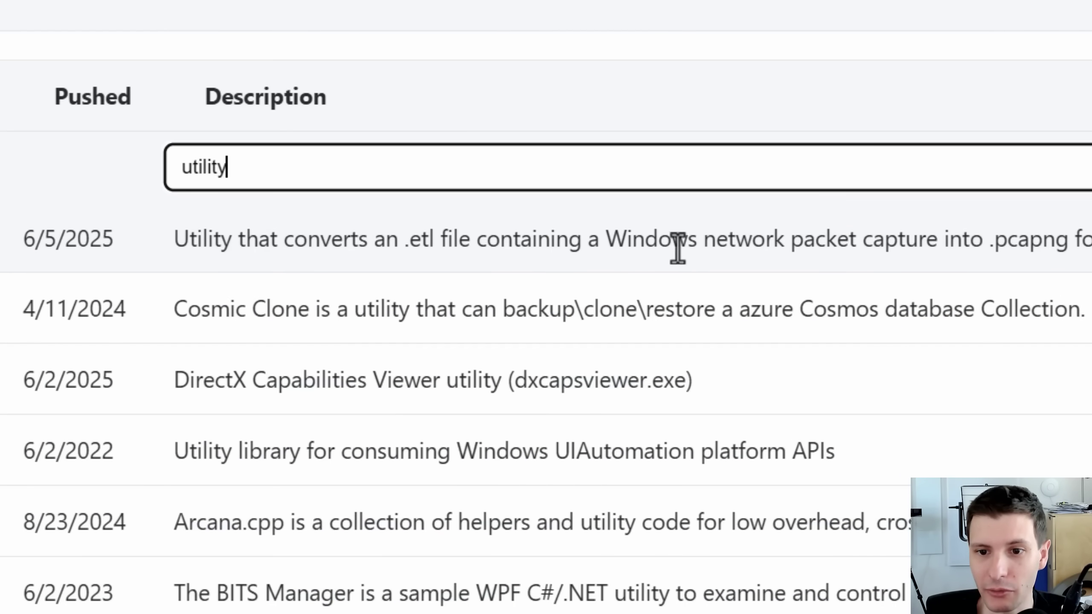
pyautogui.hotkey('ctrl', 'a')
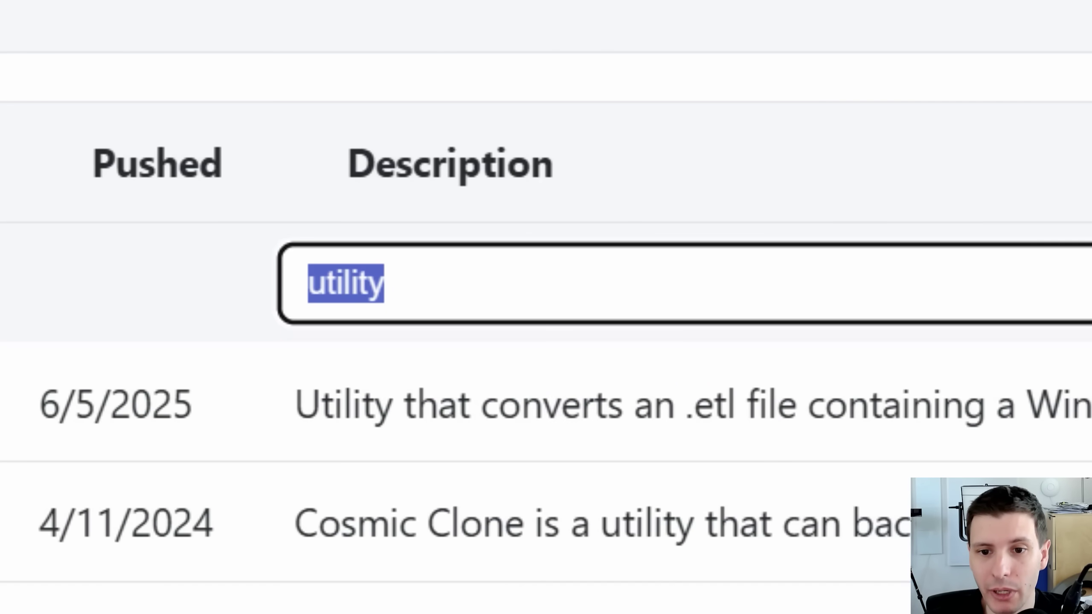
pyautogui.write('convert')
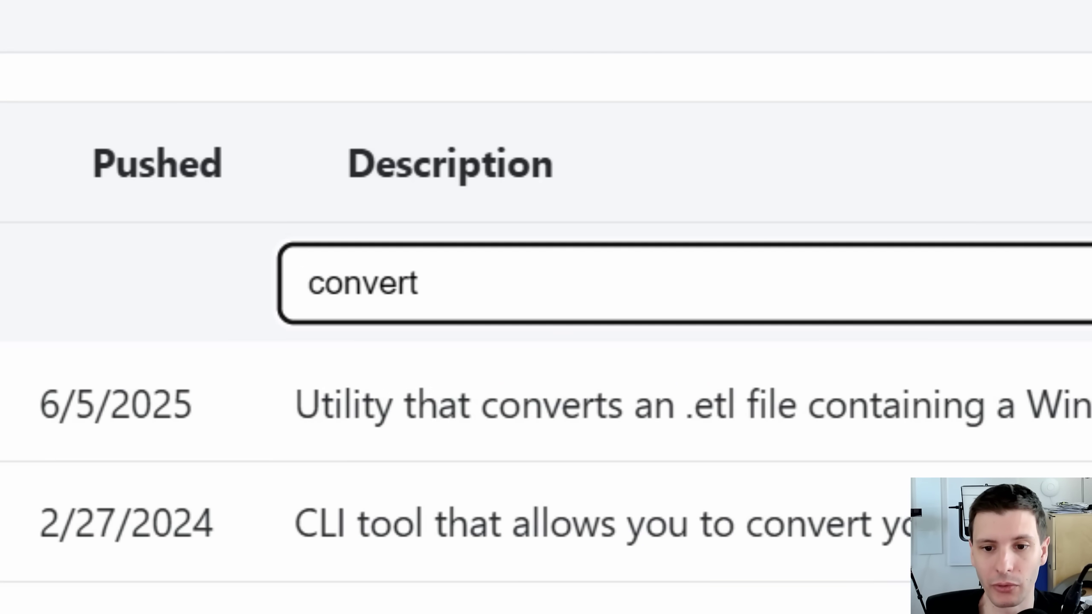
pyautogui.hotkey('ctrl', 'a')
pyautogui.write('utilities')
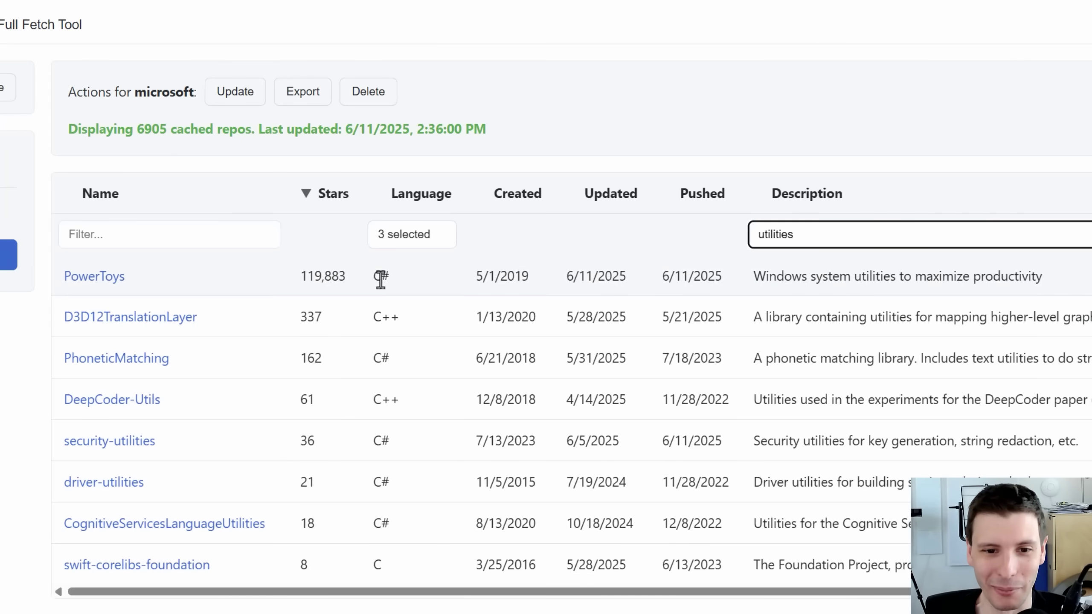
pyautogui.hotkey('ctrl', 'a')
pyautogui.press('BackSpace')
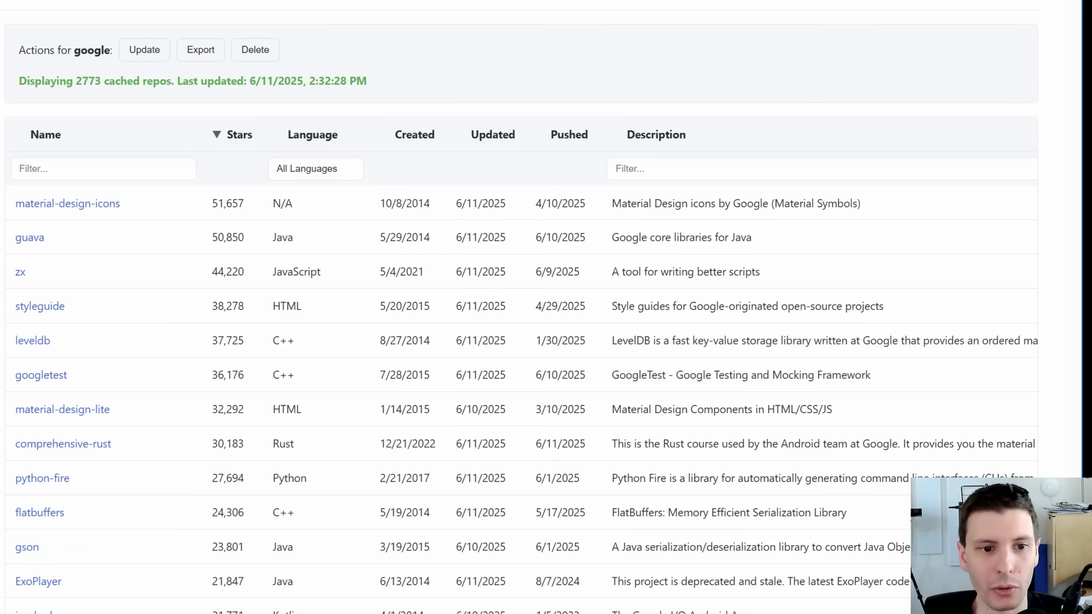
# - Filter Google's repo descriptions by 'tool' and scroll through the matches
pyautogui.click(664, 167)
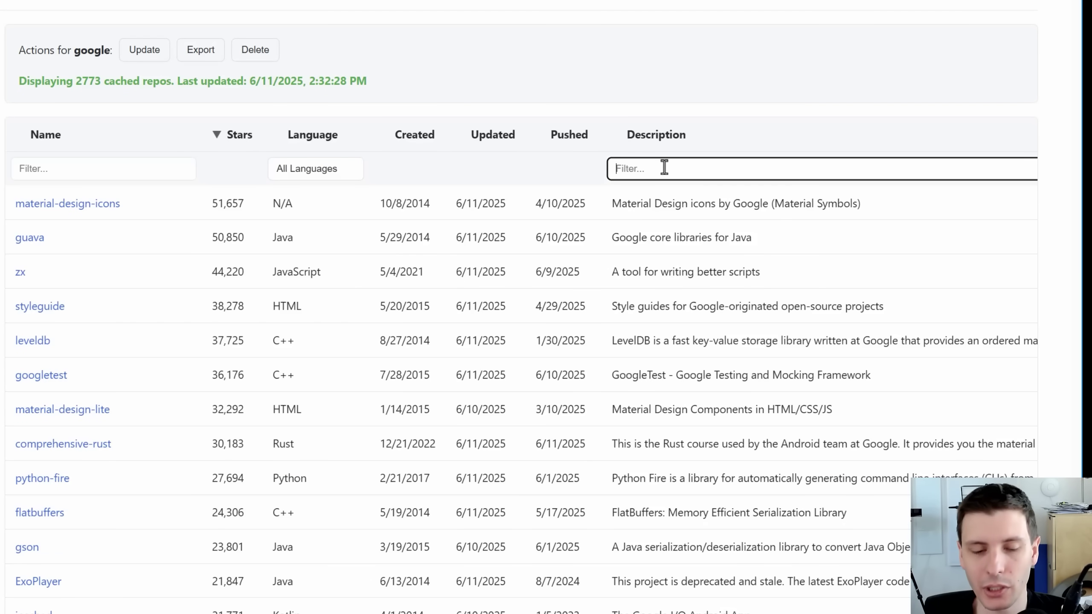
pyautogui.write('tool')
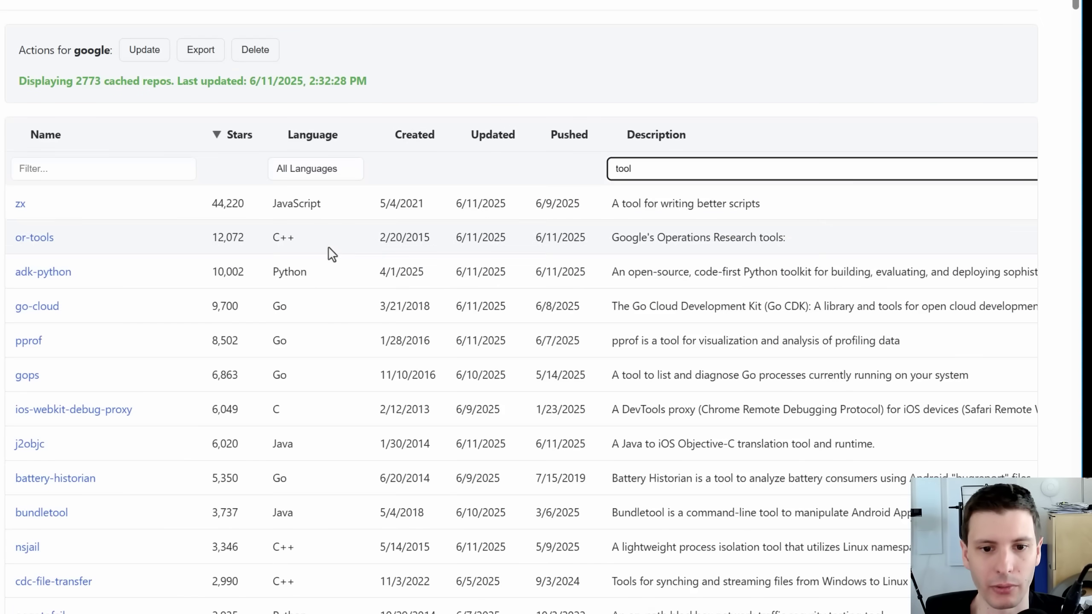
pyautogui.scroll(-5, 312, 344)
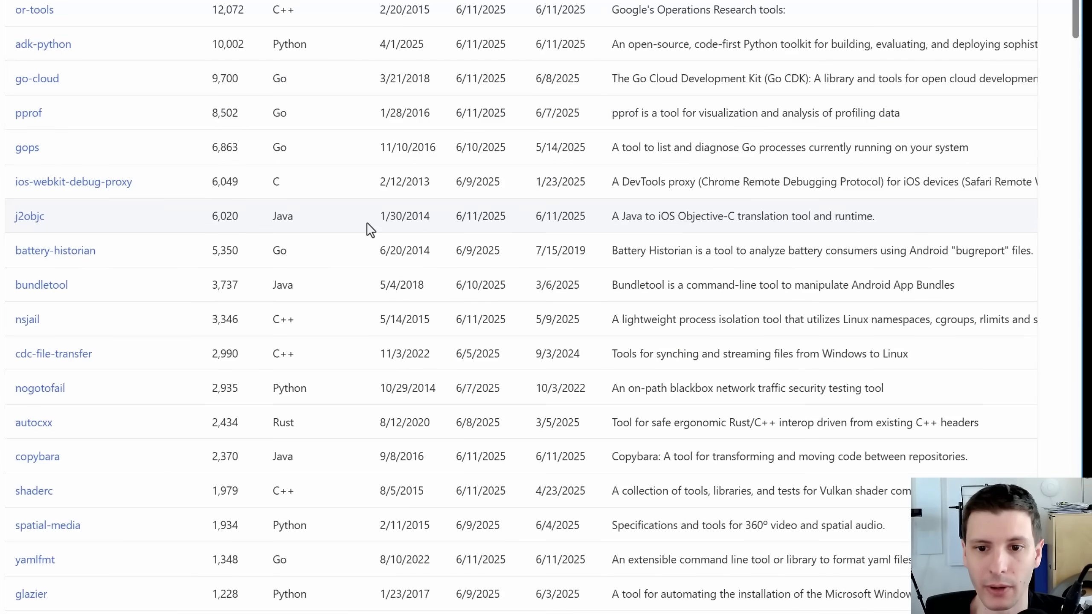
pyautogui.scroll(2, 365, 227)
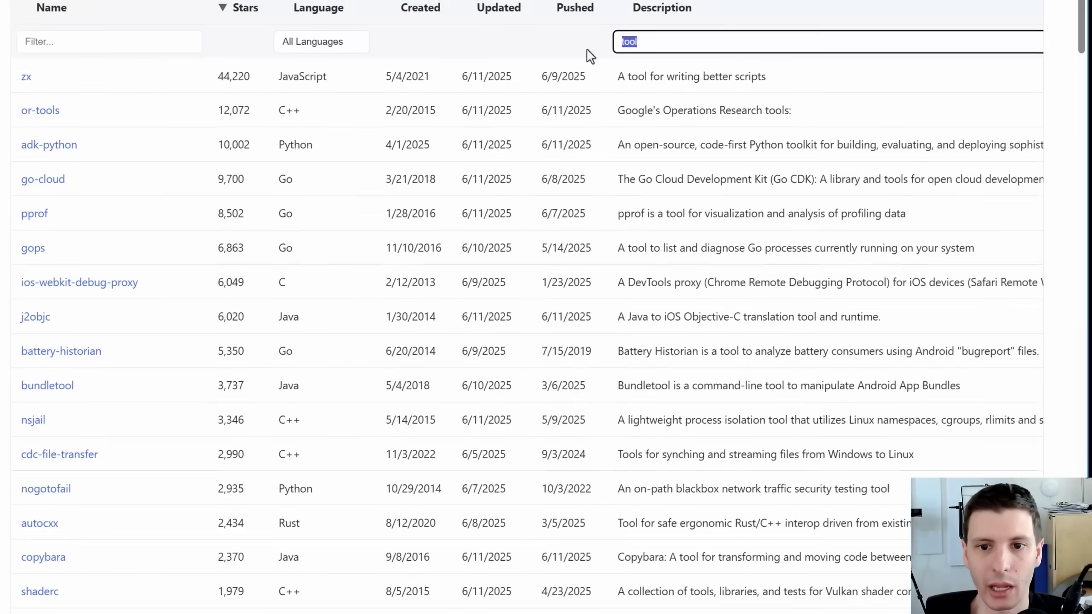
pyautogui.scroll(2, 593, 218)
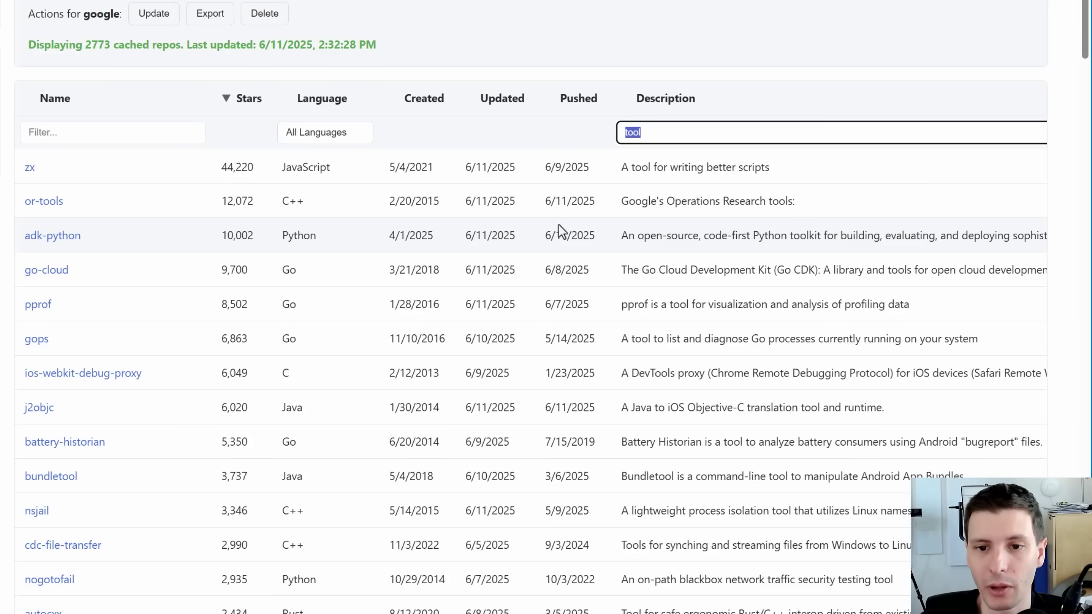
# - Change the description filter to 'chrome extension' and sort by most recent push
pyautogui.write('chrome extension')
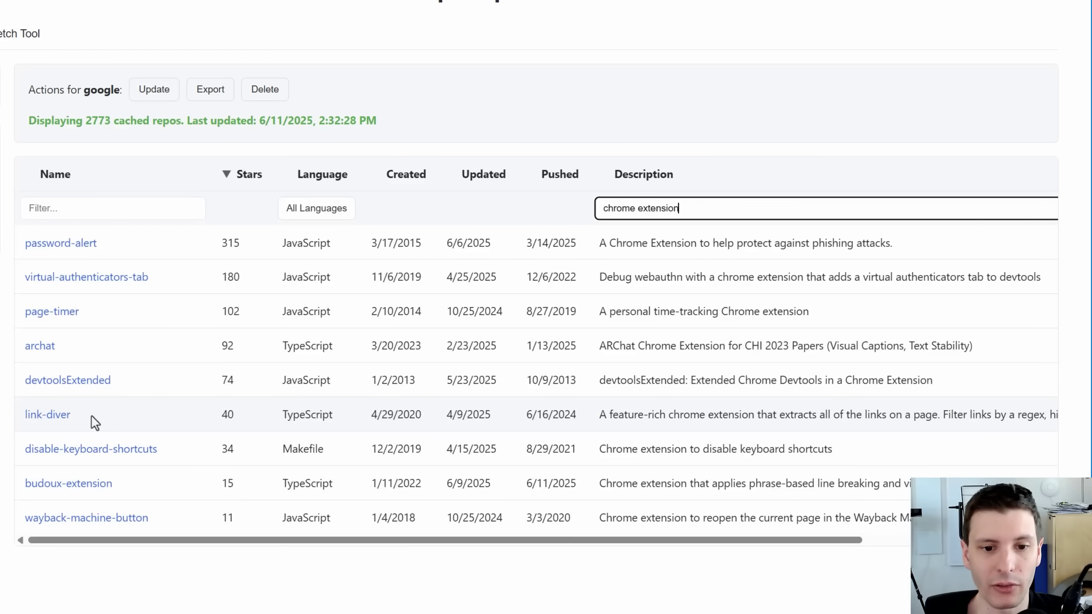
pyautogui.moveTo(91, 415); pyautogui.dragTo(14, 415)
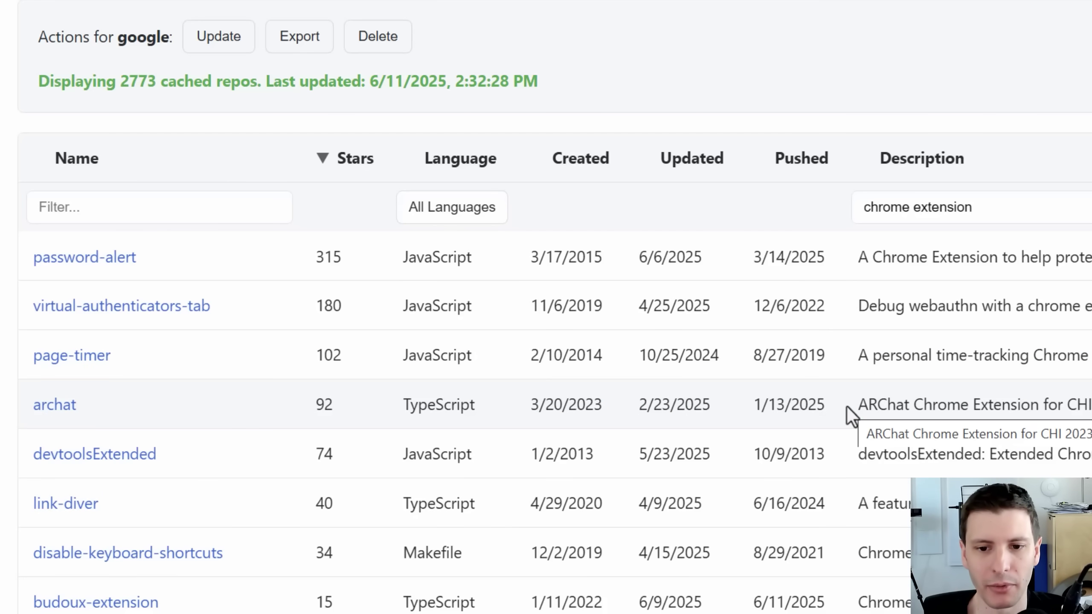
pyautogui.click(803, 181)
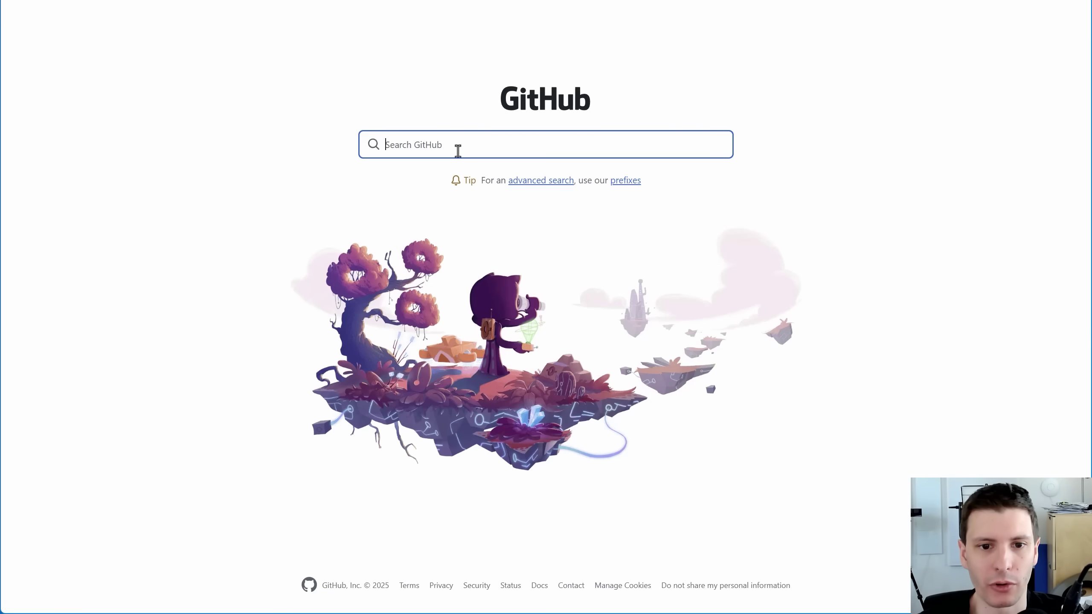
# - Search GitHub for 'google' and narrow results to users and organizations
pyautogui.write('google')
pyautogui.press('Return')
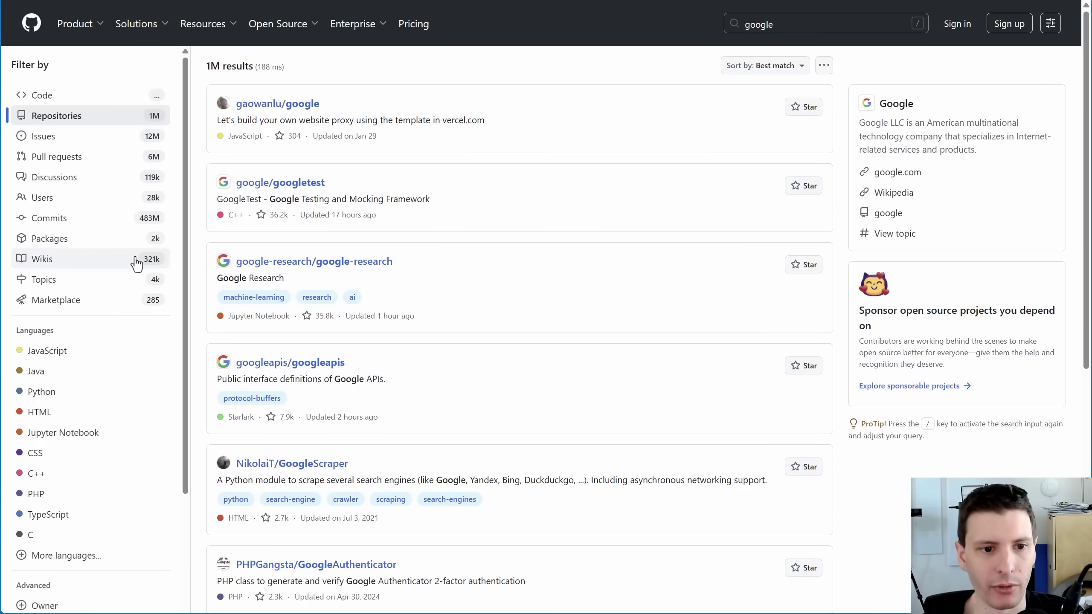
pyautogui.click(67, 199)
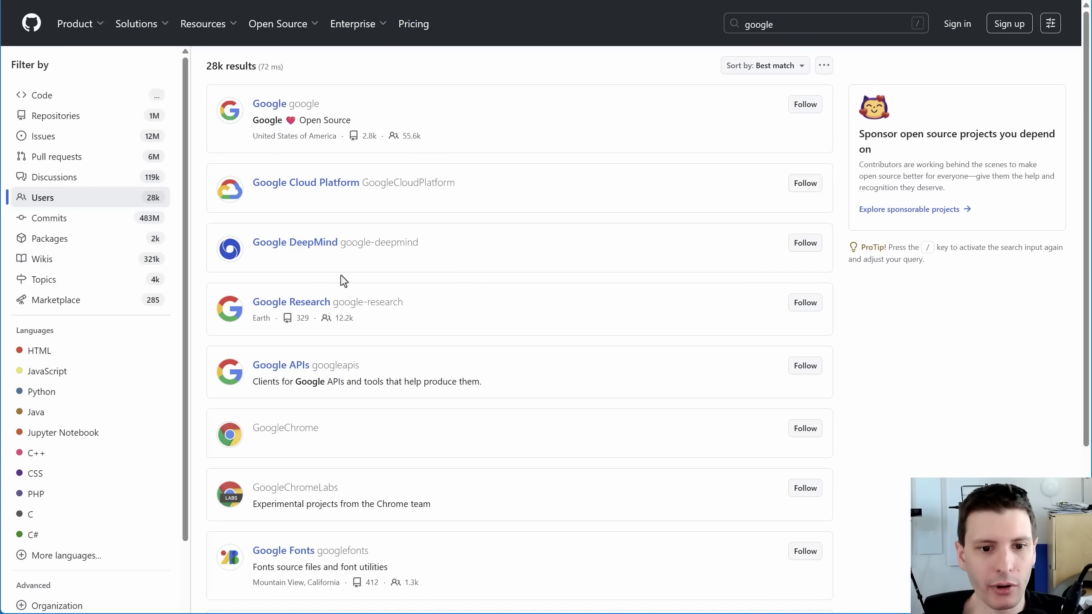
pyautogui.scroll(-5, 310, 402)
pyautogui.scroll(3, 309, 373)
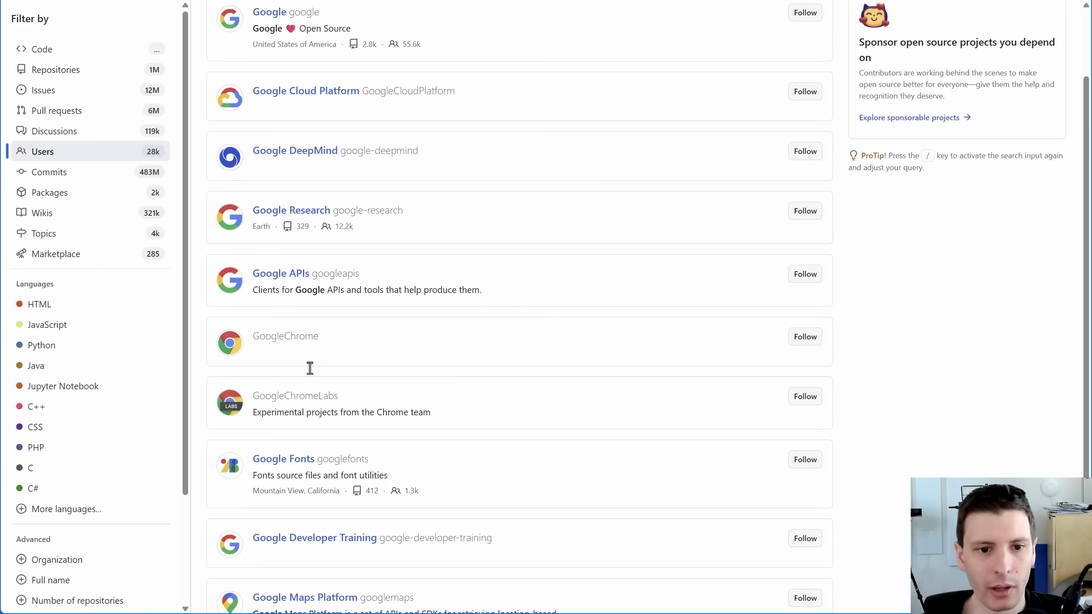
# - Open the GoogleChrome organization page and review the verified domains
pyautogui.click(299, 339)
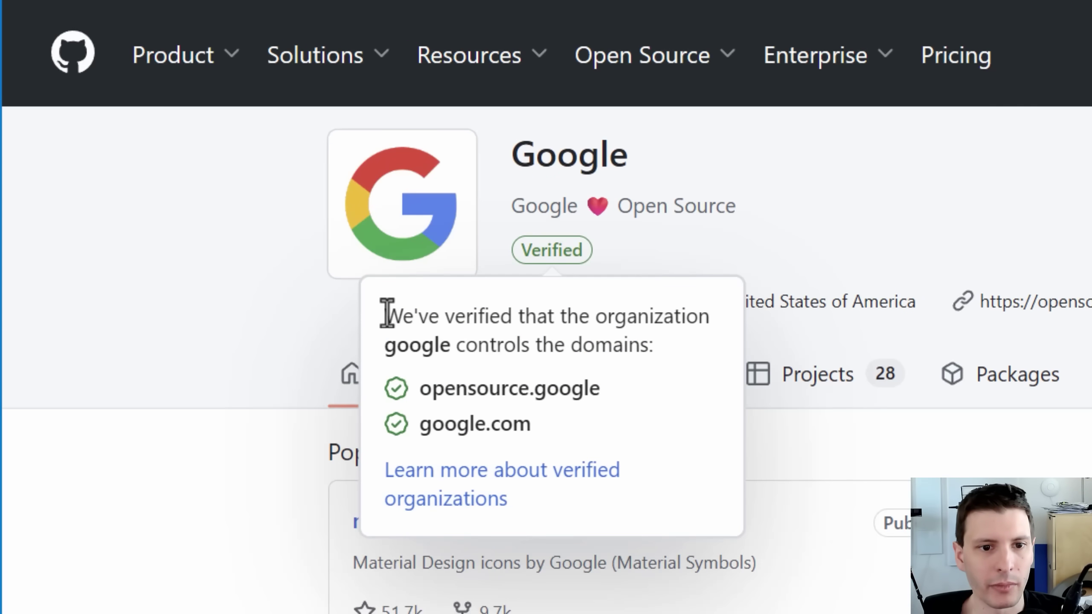
pyautogui.moveTo(387, 313); pyautogui.dragTo(431, 423)
pyautogui.click(581, 430)
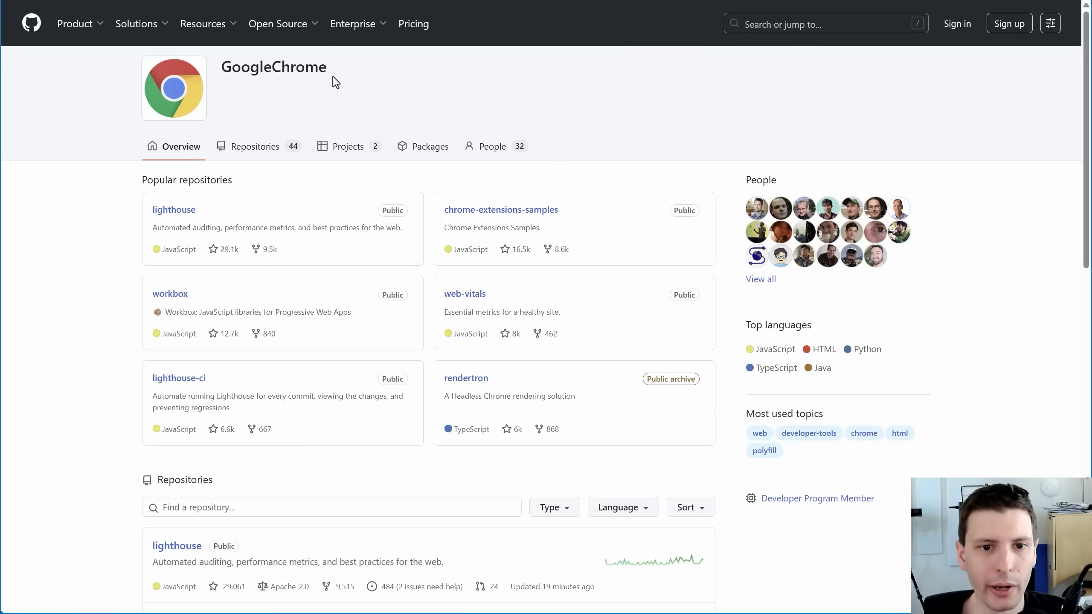
pyautogui.moveTo(336, 82); pyautogui.dragTo(219, 69)
pyautogui.click(361, 95)
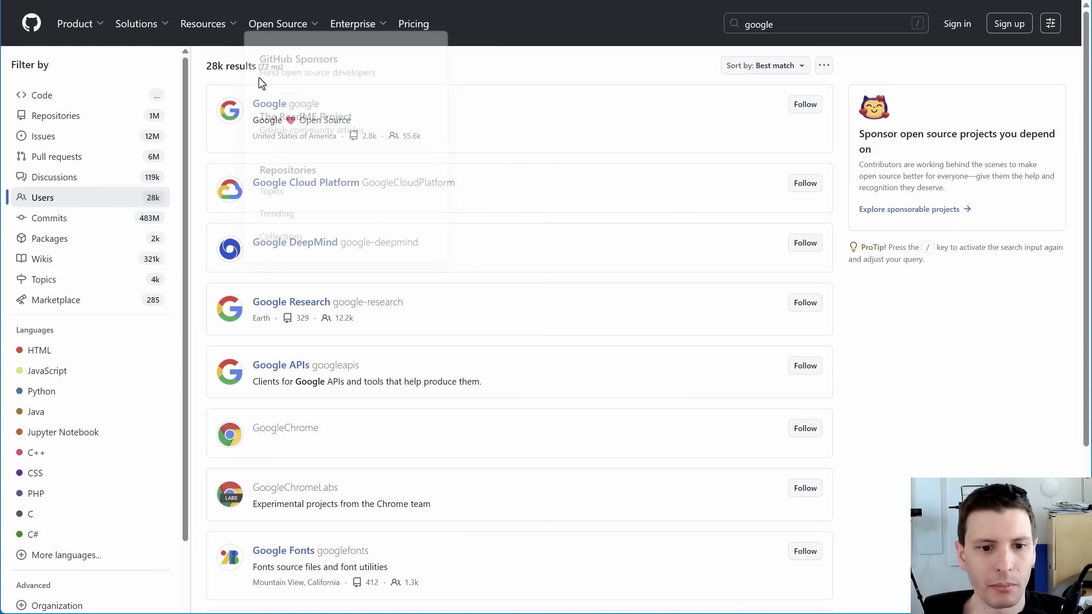
pyautogui.scroll(-5, 378, 341)
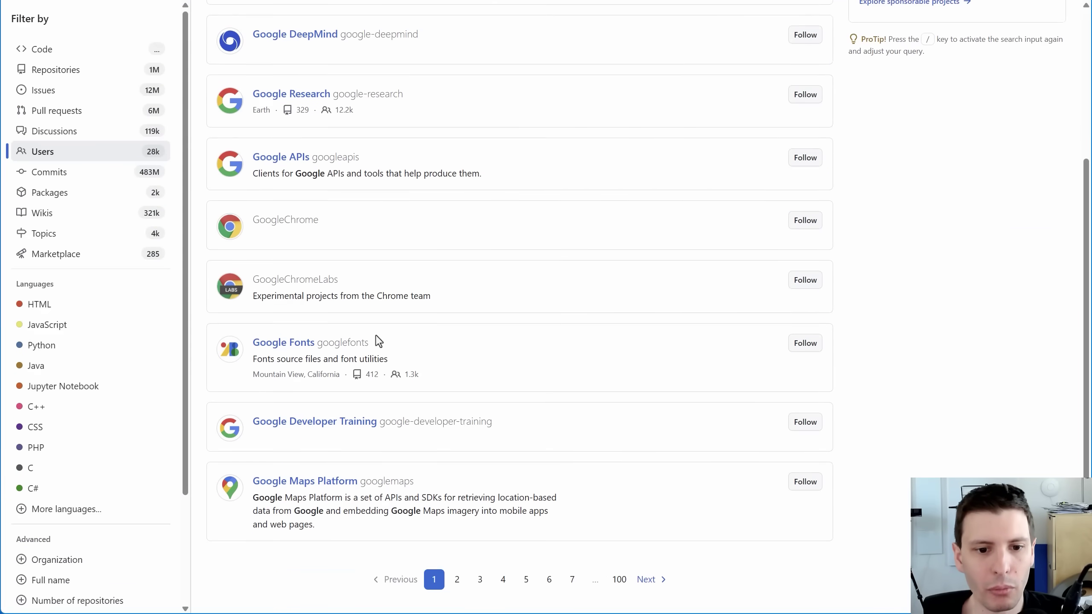
pyautogui.scroll(-1, 378, 342)
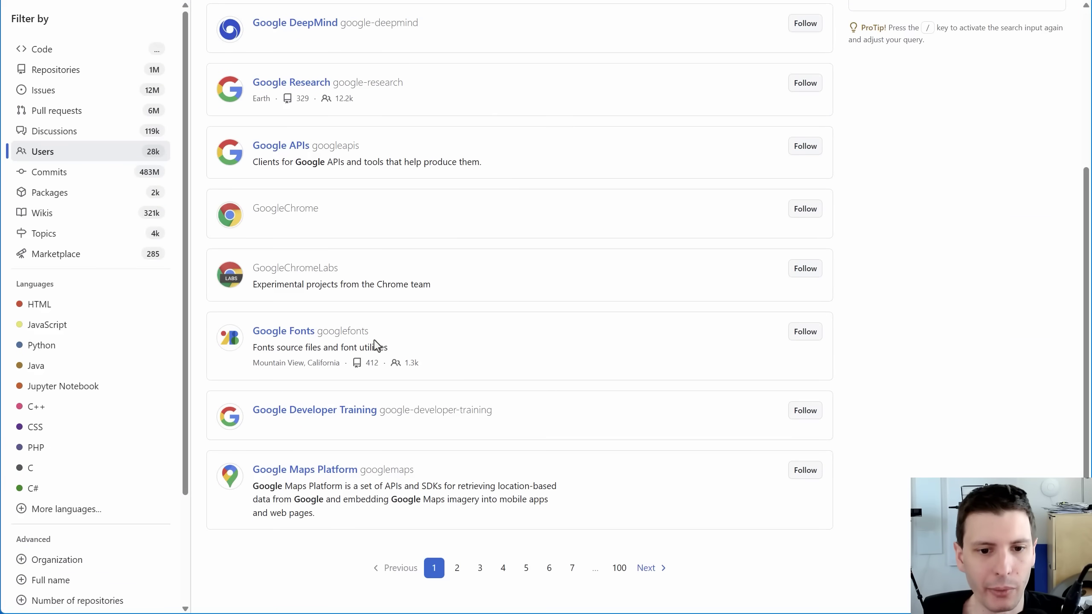
# - Browse the second page of google account results, then return to page one
pyautogui.click(456, 568)
pyautogui.scroll(-3, 538, 296)
pyautogui.scroll(-2, 537, 295)
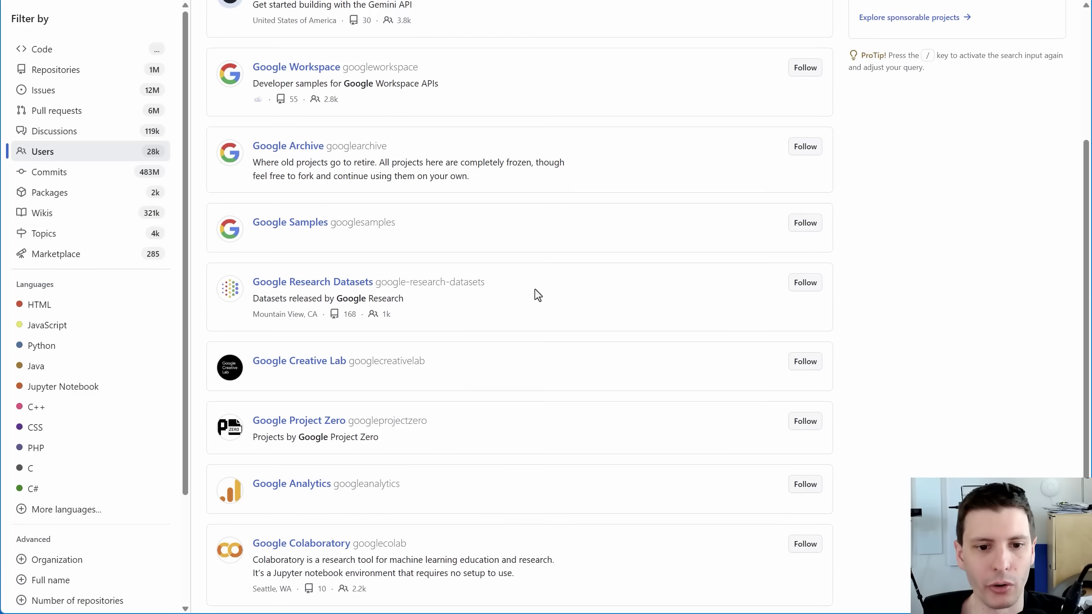
pyautogui.hotkey('alt', 'Left')
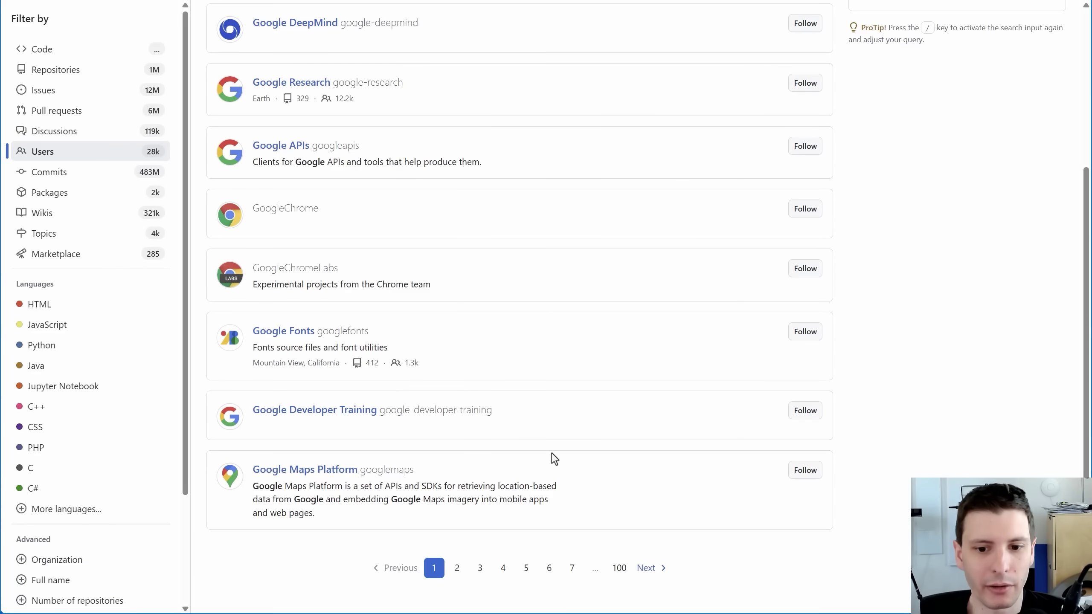
pyautogui.scroll(5, 554, 459)
pyautogui.scroll(-5, 477, 202)
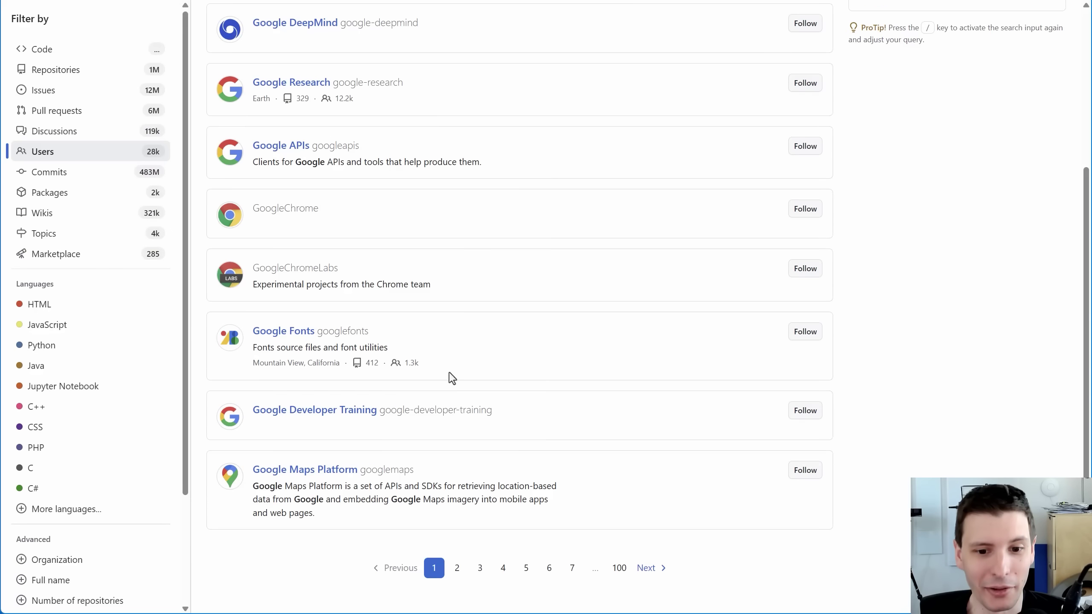
pyautogui.scroll(3, 507, 351)
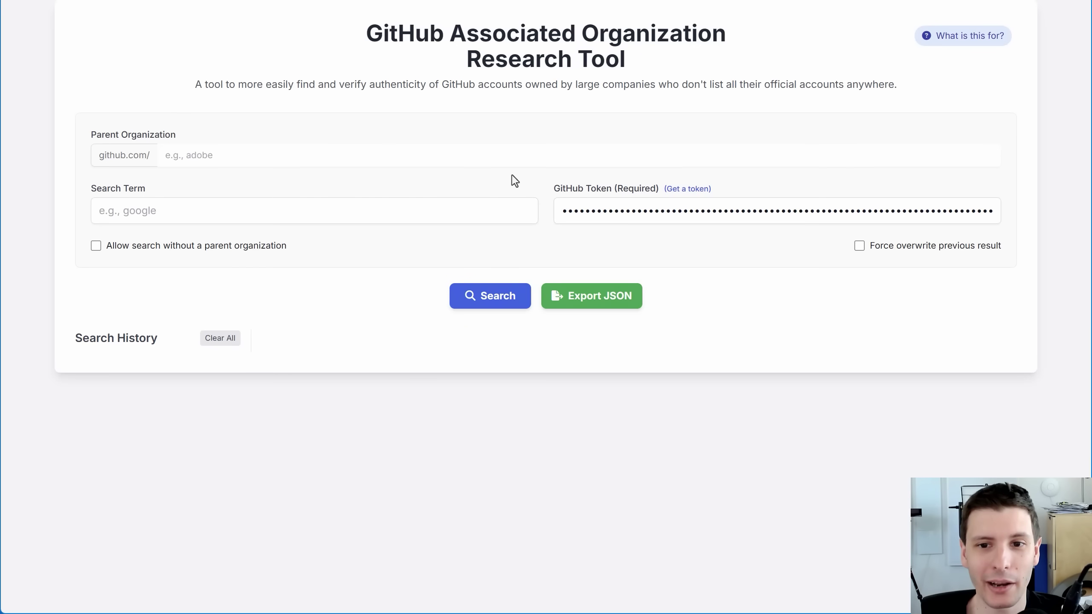
# - Enter google as the parent organization and run the associated-organization search
pyautogui.click(299, 159)
pyautogui.write('google')
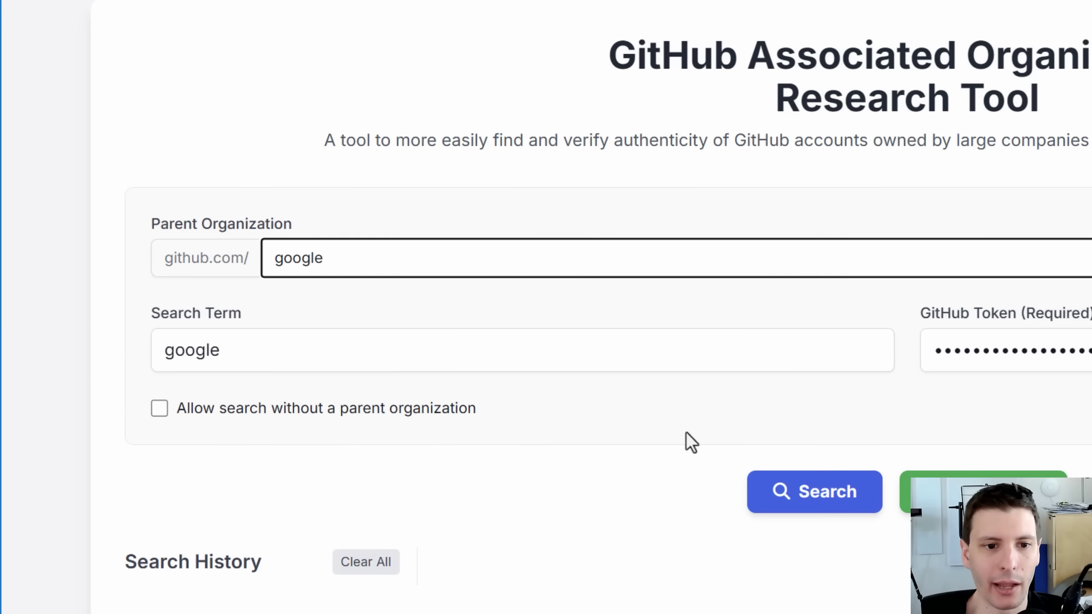
pyautogui.click(825, 497)
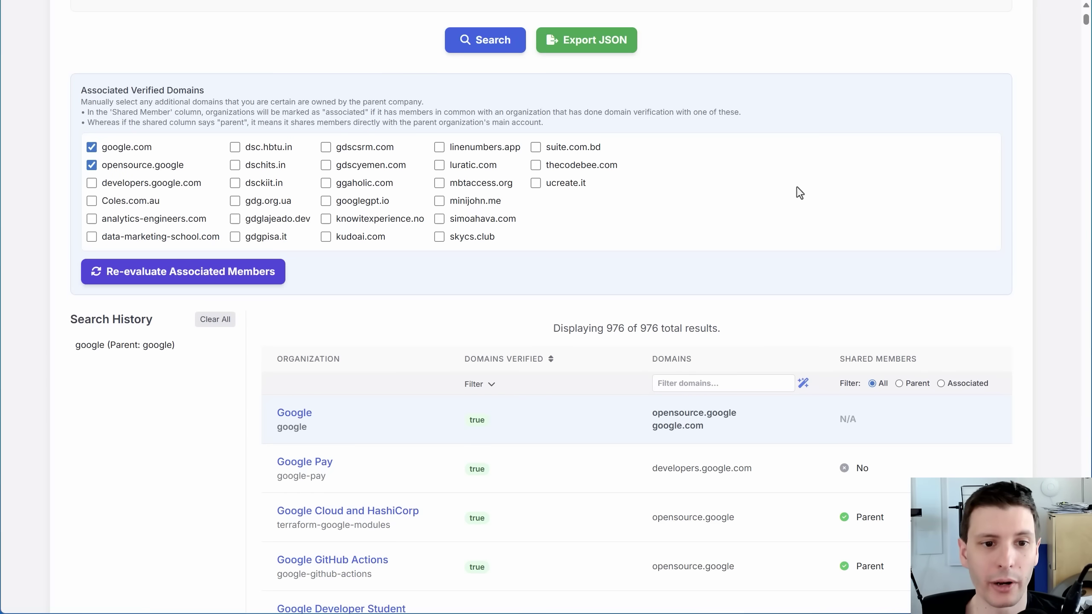
# - Scroll the 976 results, then open Google Pay and view its verified domain
pyautogui.scroll(3, 795, 205)
pyautogui.scroll(-4, 796, 204)
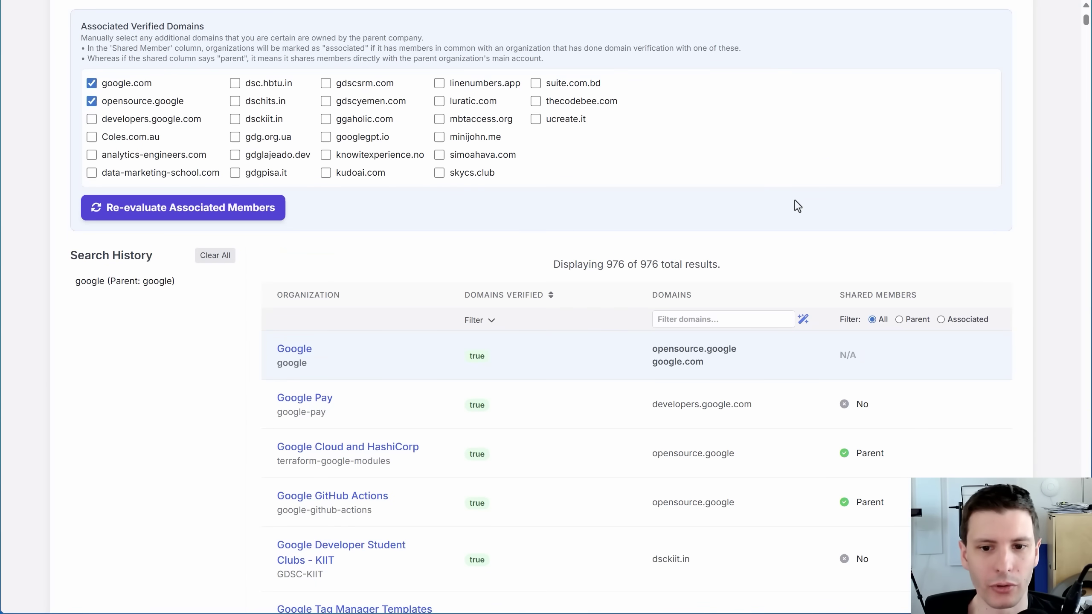
pyautogui.scroll(-3, 949, 159)
pyautogui.scroll(2, 939, 175)
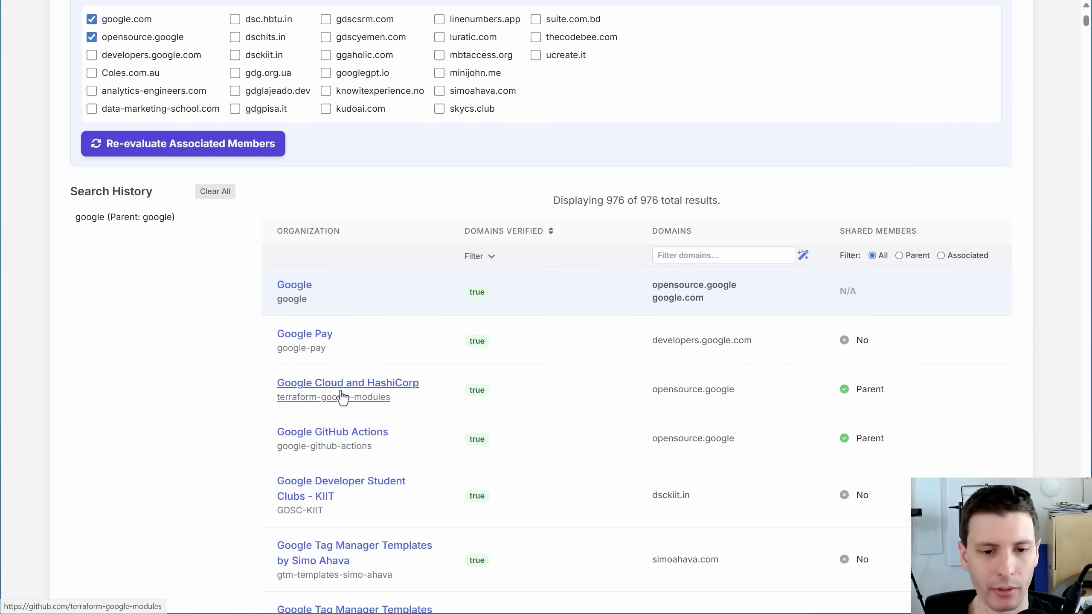
pyautogui.scroll(-5, 346, 394)
pyautogui.scroll(-5, 349, 390)
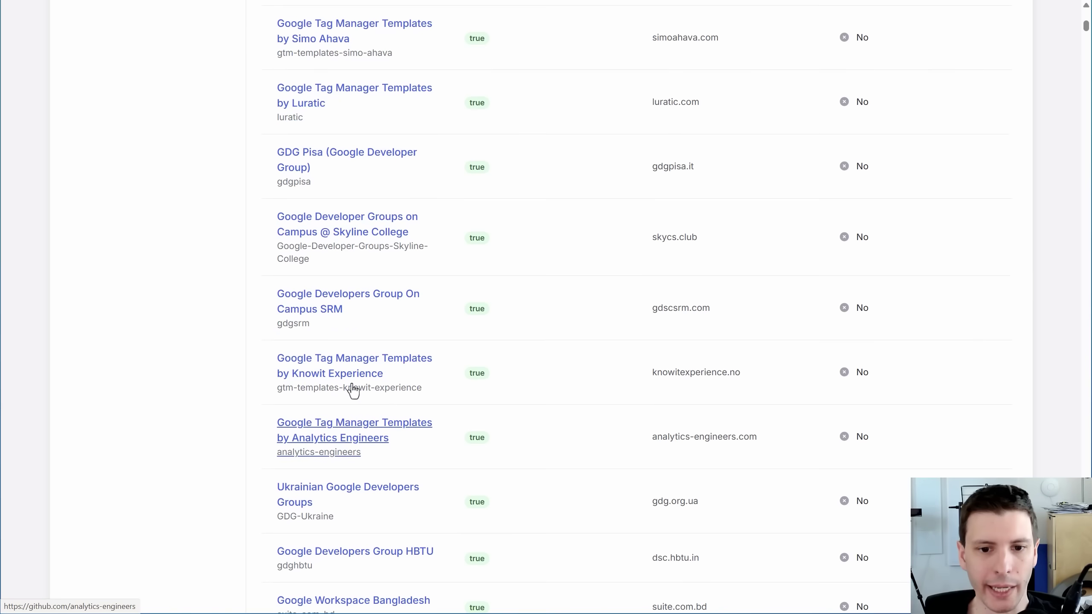
pyautogui.scroll(8, 387, 366)
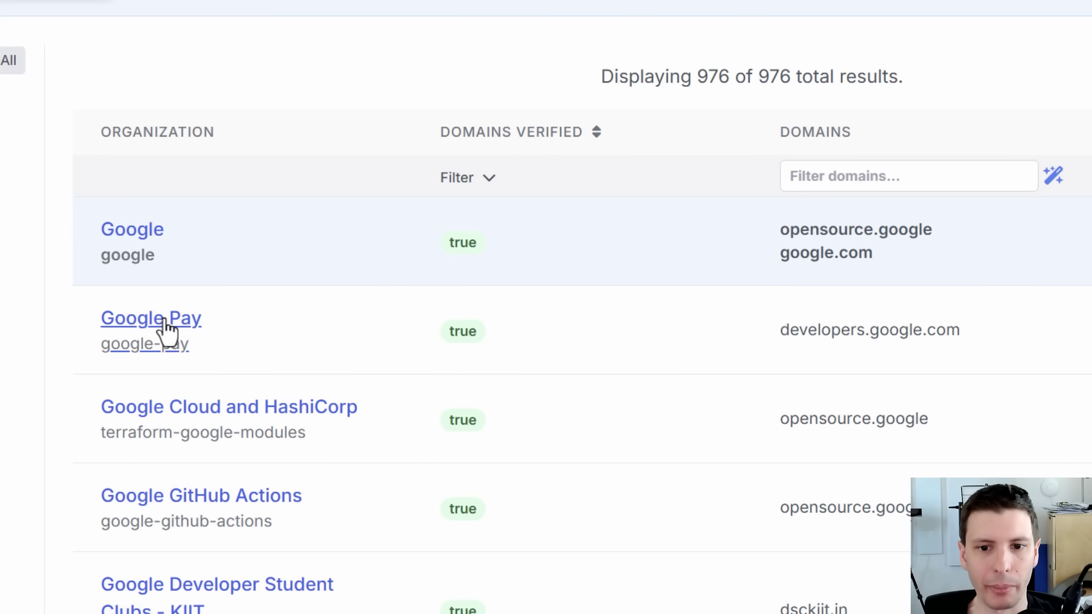
pyautogui.click(214, 322)
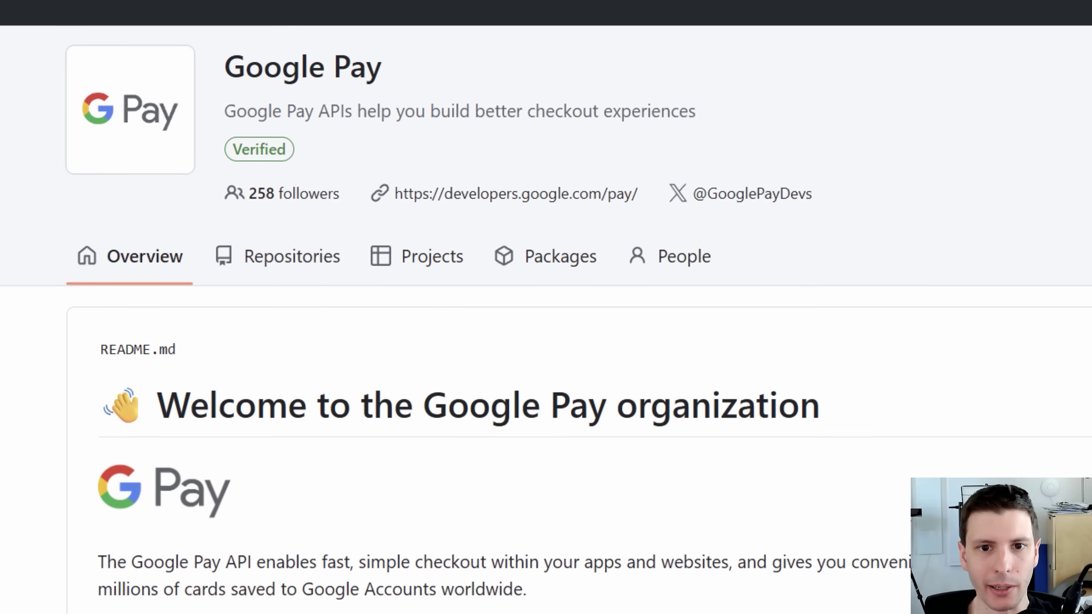
pyautogui.click(260, 152)
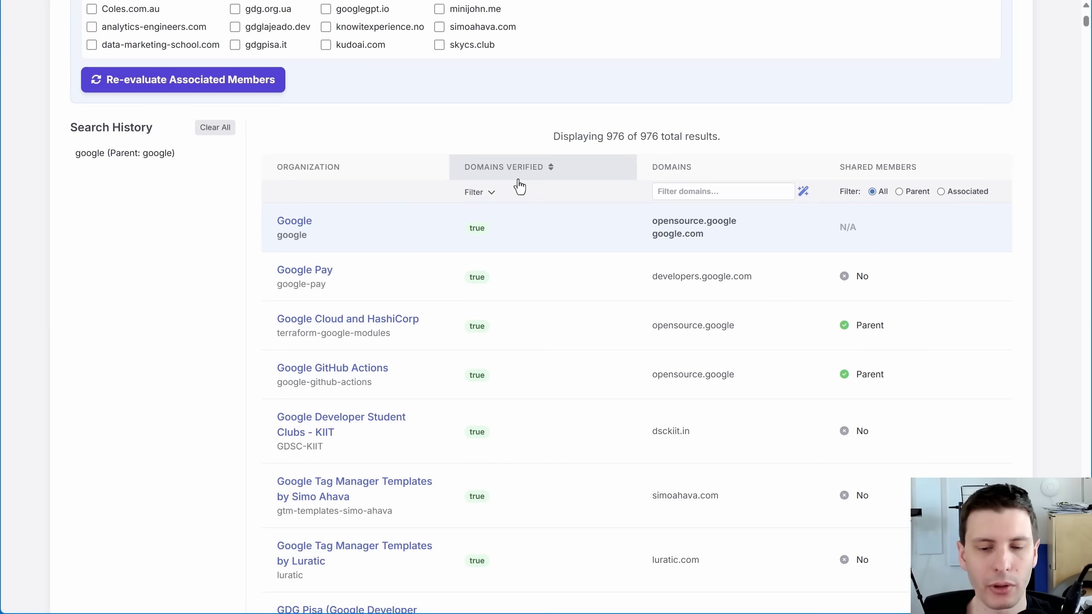
pyautogui.moveTo(519, 186)
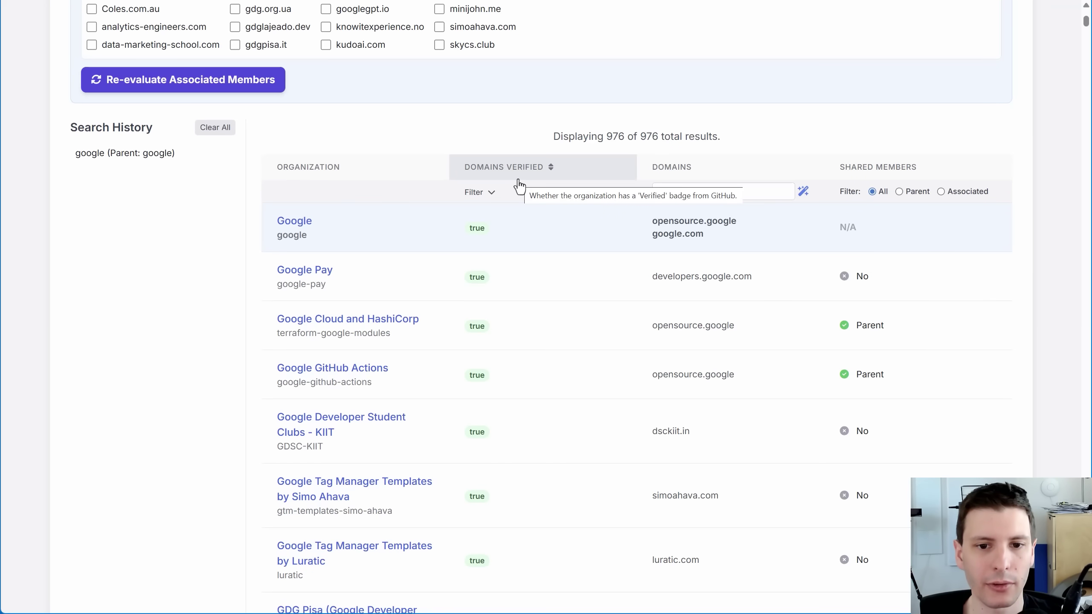
# - Check Ukrainian Google Developers Groups' verified domain, then close it and return to the results list
pyautogui.scroll(-6, 539, 183)
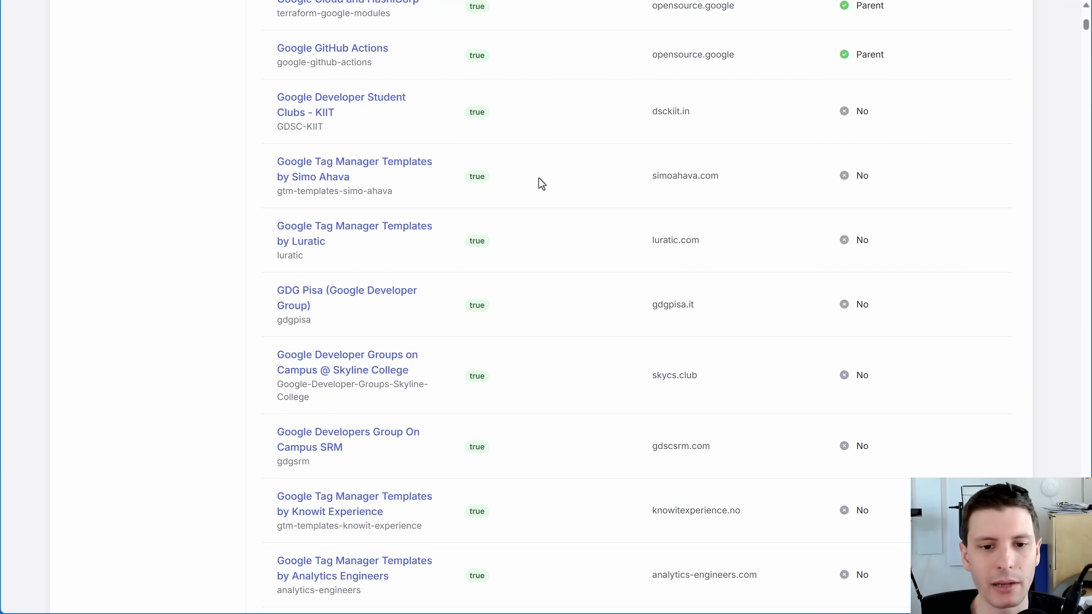
pyautogui.scroll(-3, 521, 310)
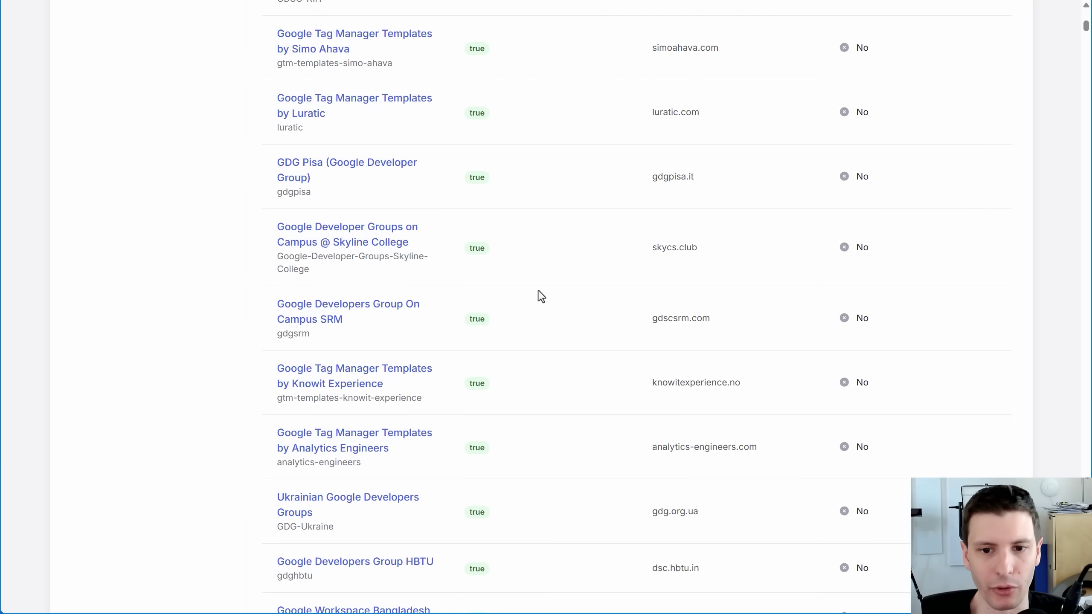
pyautogui.scroll(-1, 361, 411)
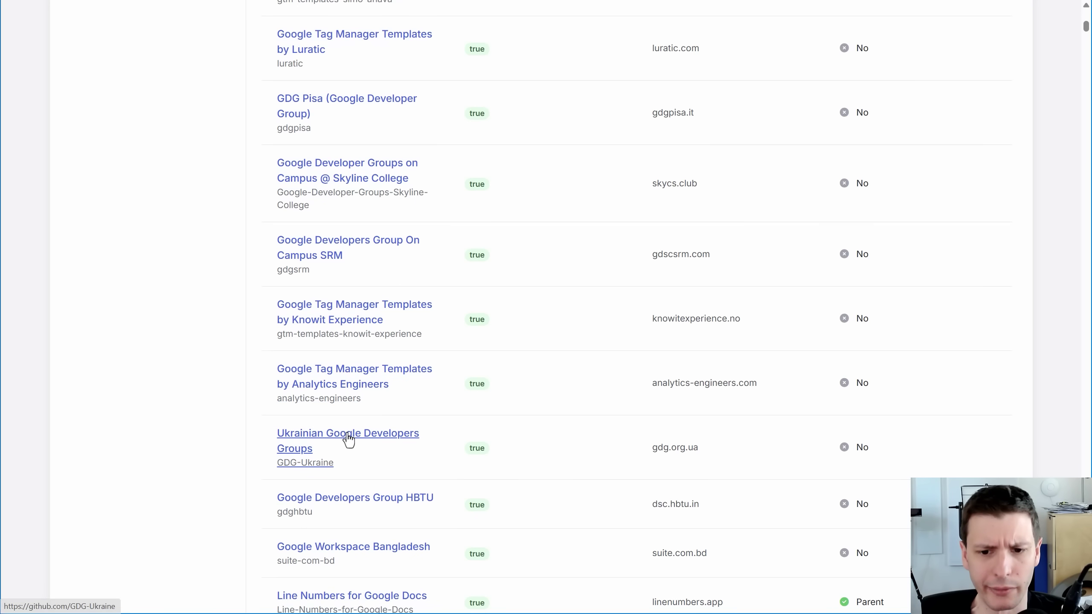
pyautogui.click(382, 438)
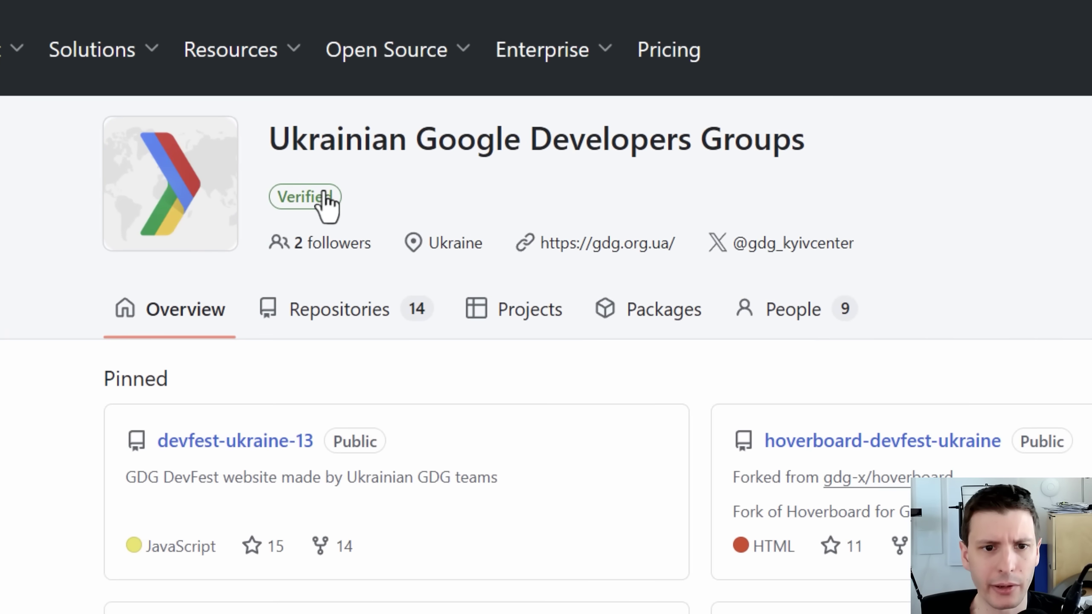
pyautogui.click(324, 197)
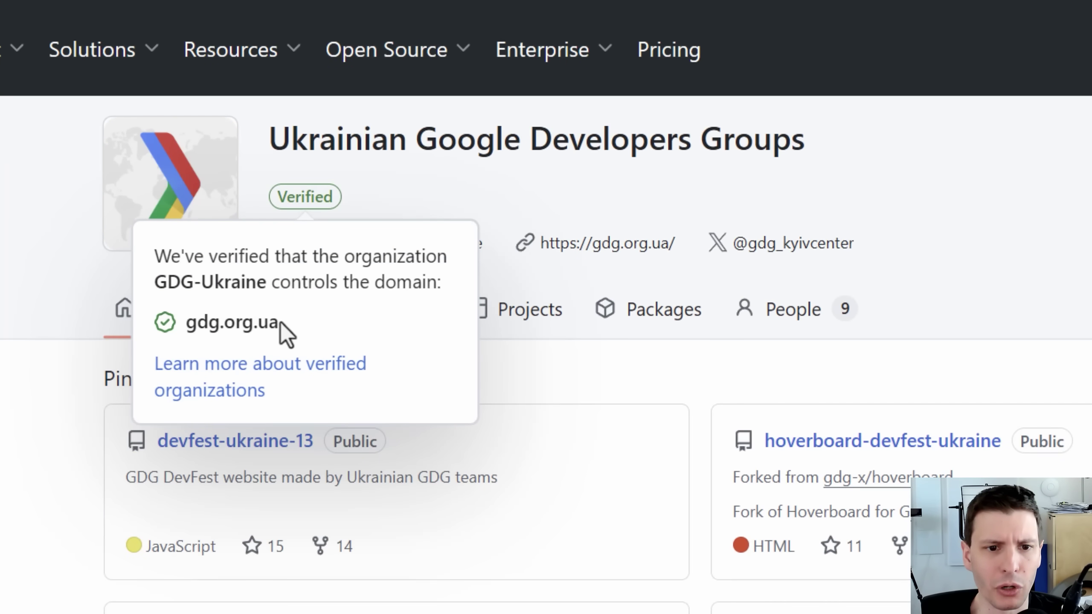
pyautogui.hotkey('ctrl', 'w')
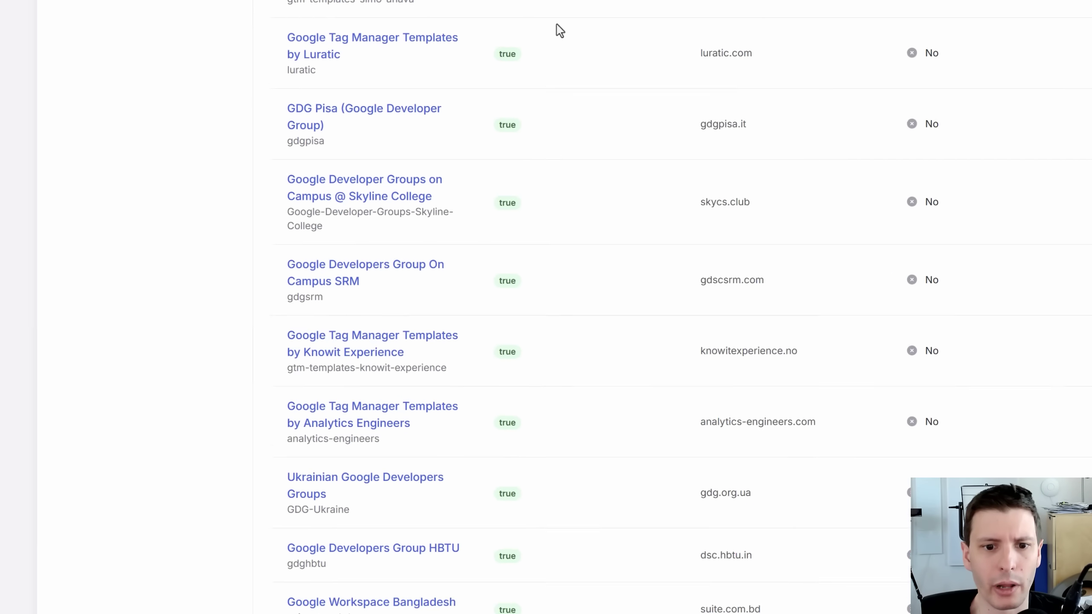
pyautogui.scroll(10, 486, 404)
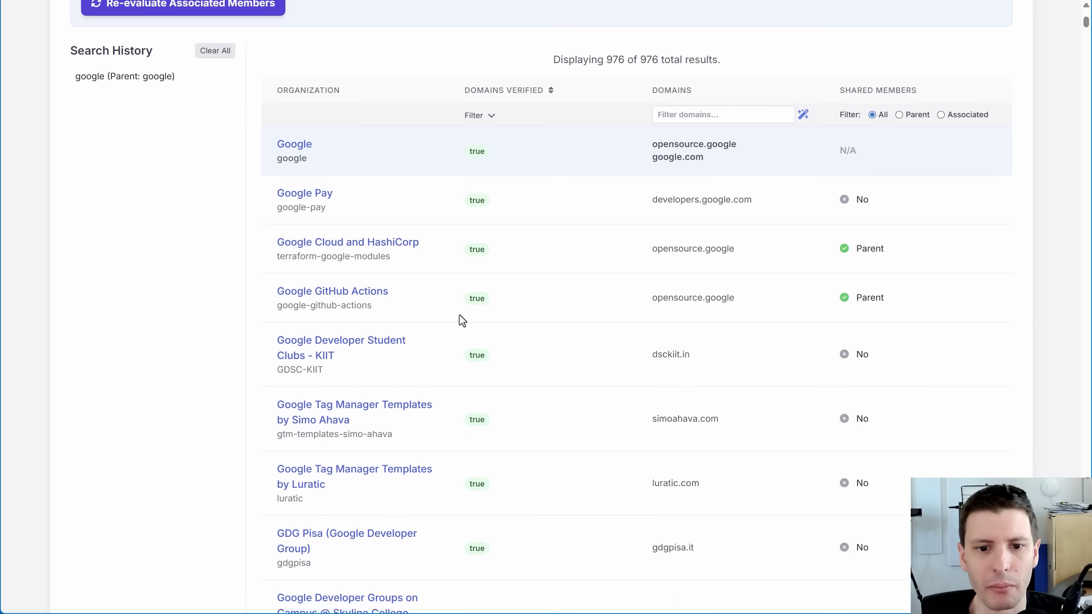
pyautogui.scroll(-10, 495, 302)
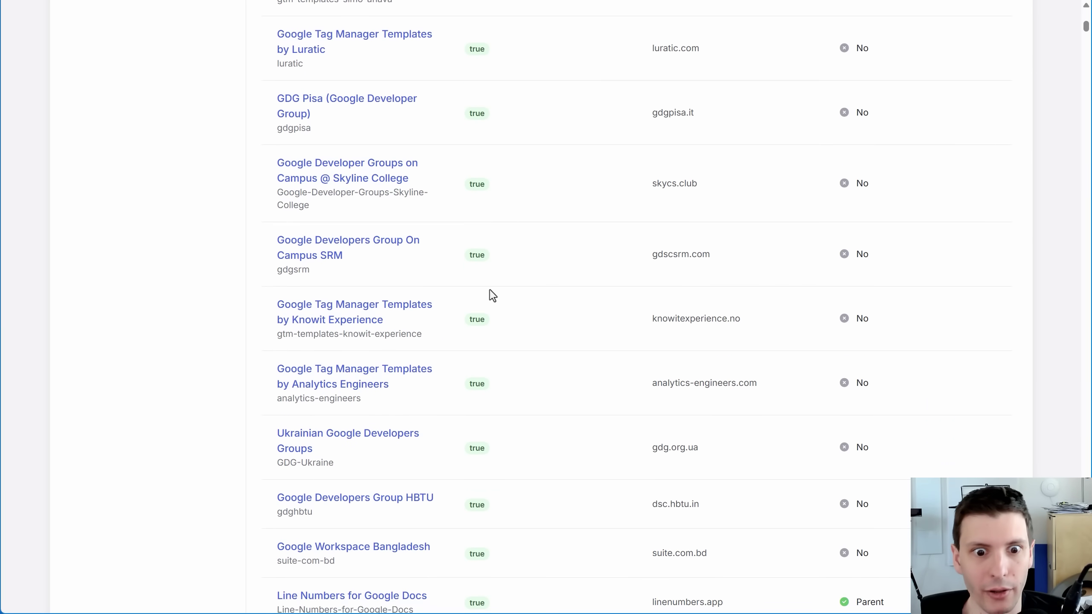
pyautogui.scroll(10, 495, 292)
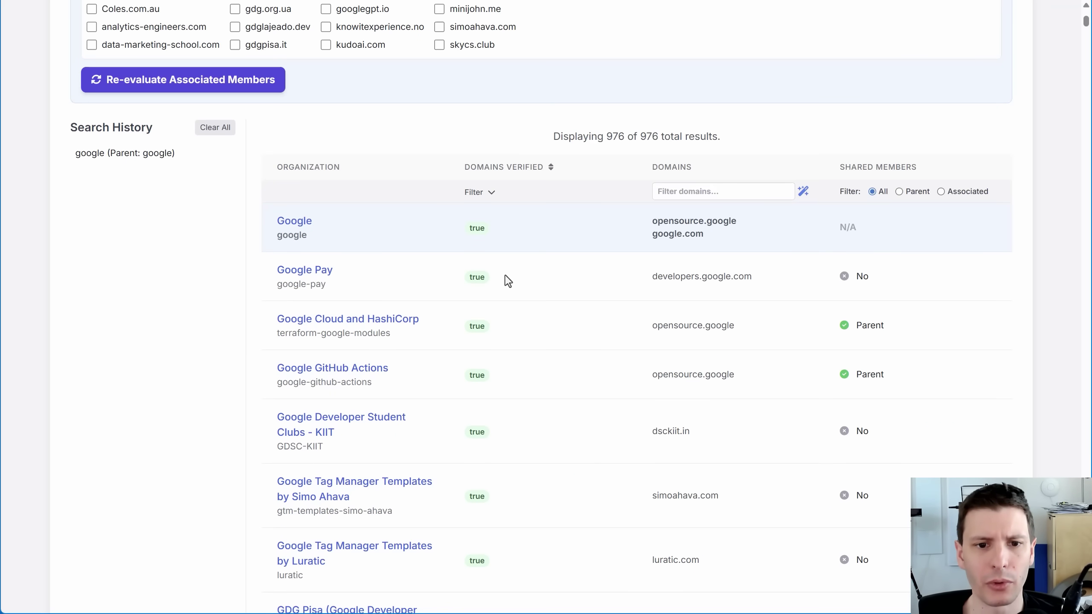
pyautogui.scroll(-15, 509, 280)
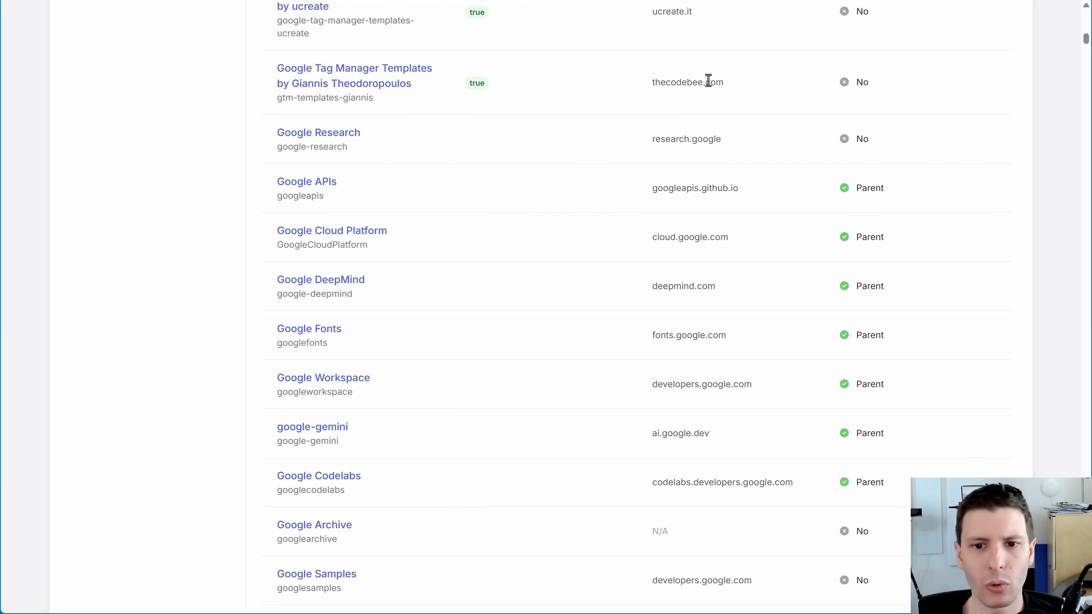
# - Scroll the results and open the Google DeepMind organization page
pyautogui.scroll(-10, 417, 207)
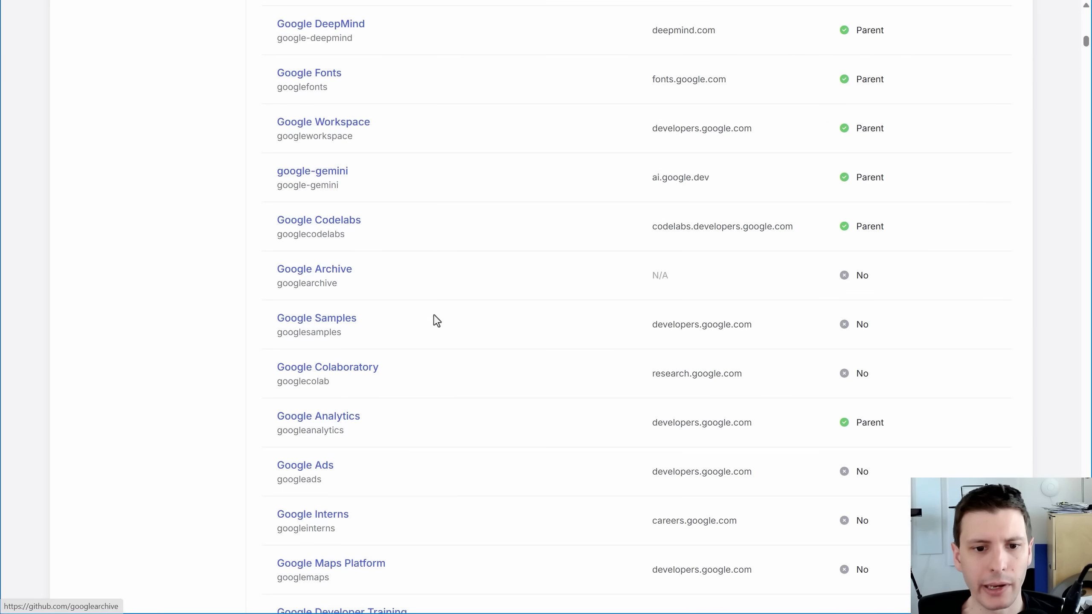
pyautogui.scroll(-4, 451, 334)
pyautogui.scroll(16, 455, 335)
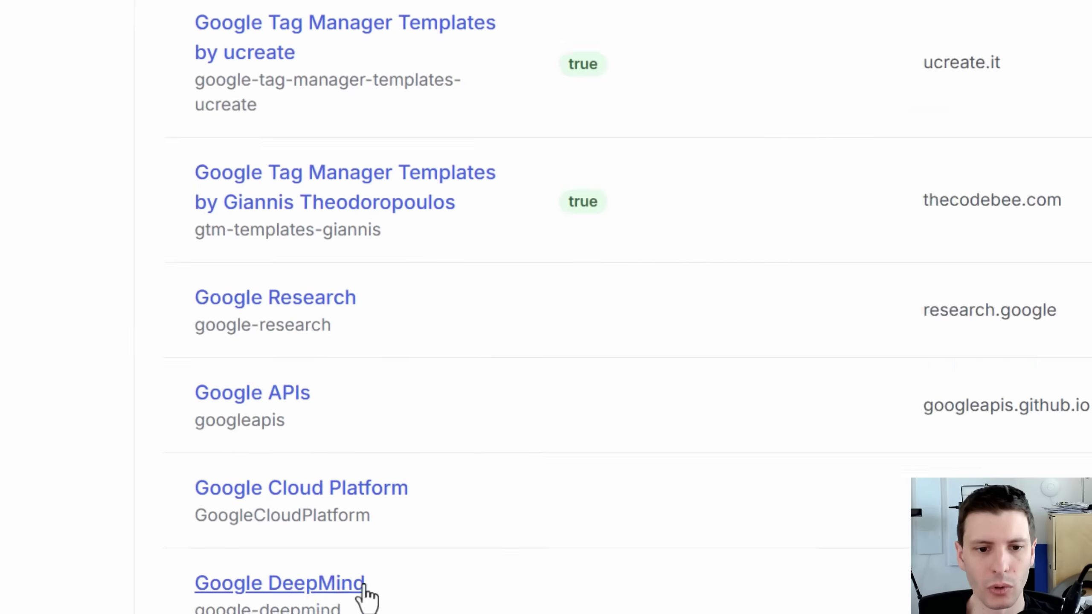
pyautogui.click(361, 585)
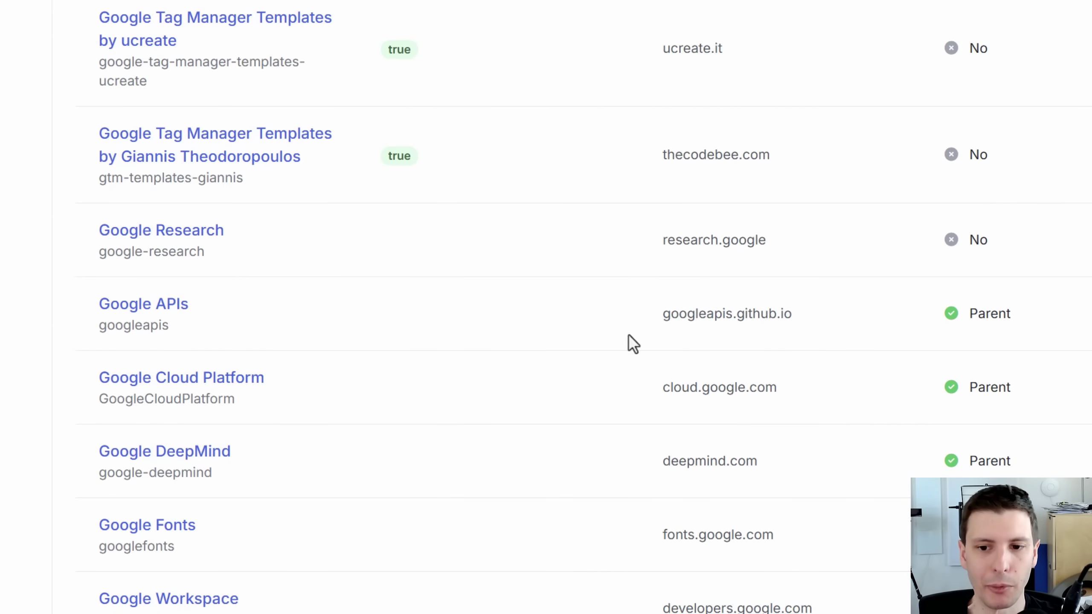
# - Filter Shared Members to Parent, leaving the 21 organizations that share members with Google
pyautogui.scroll(1, 951, 386)
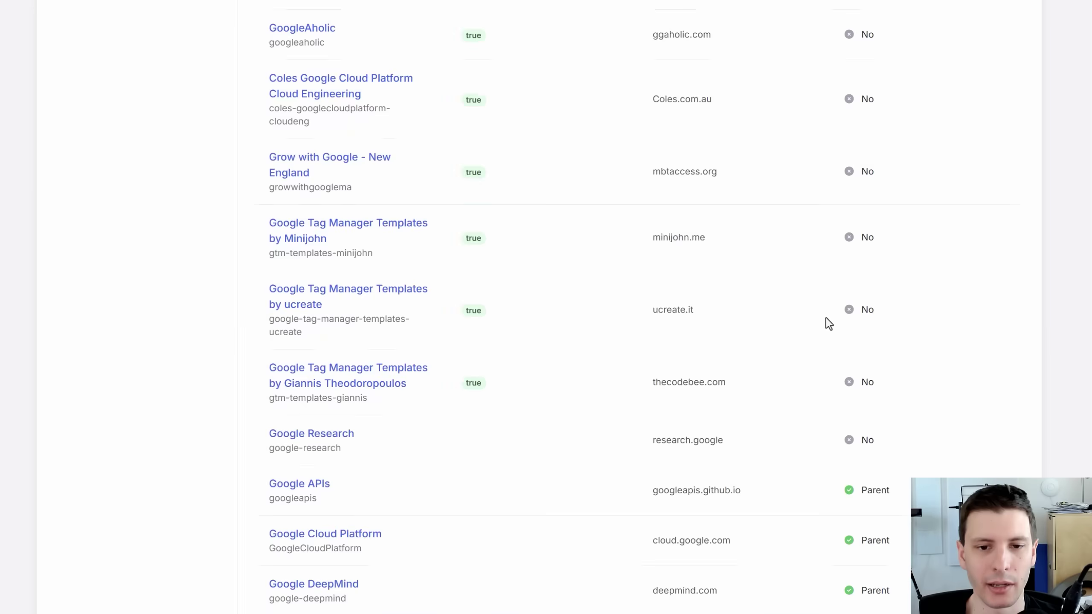
pyautogui.scroll(10, 822, 318)
pyautogui.scroll(8, 812, 325)
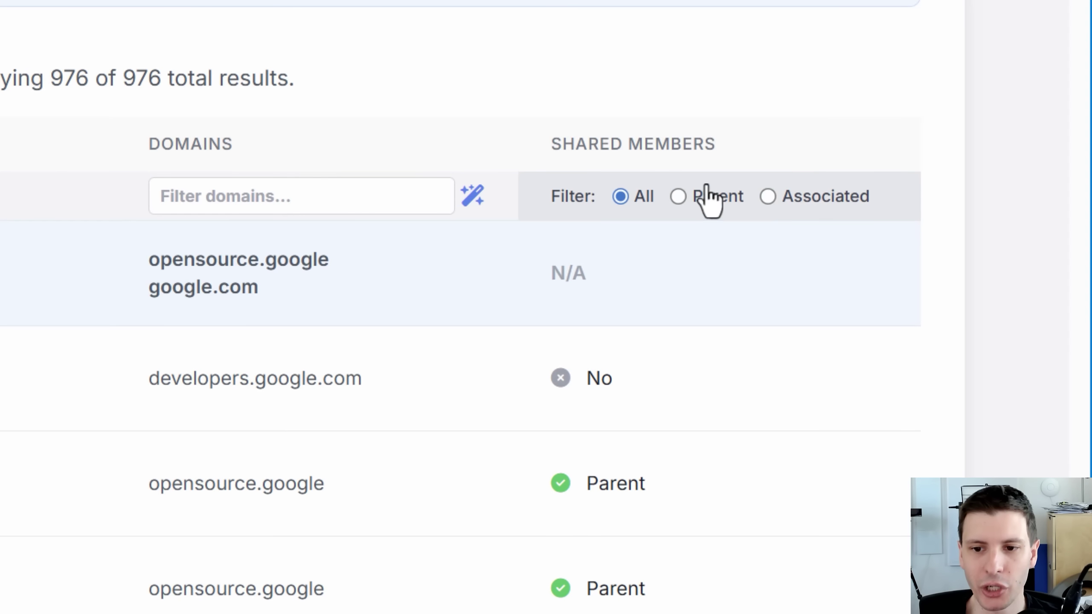
pyautogui.click(679, 196)
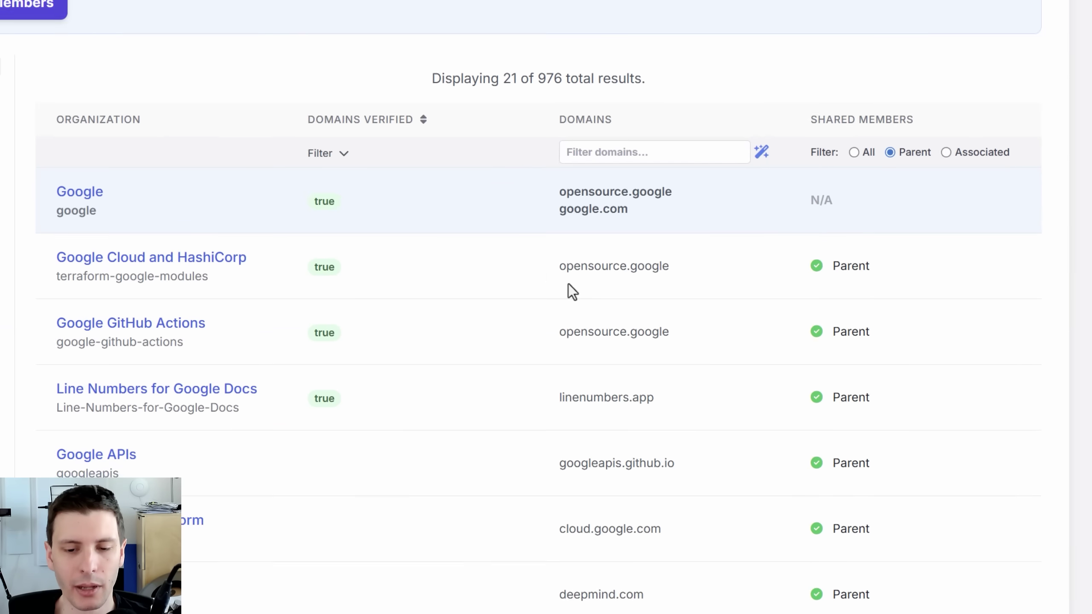
pyautogui.scroll(-5, 292, 280)
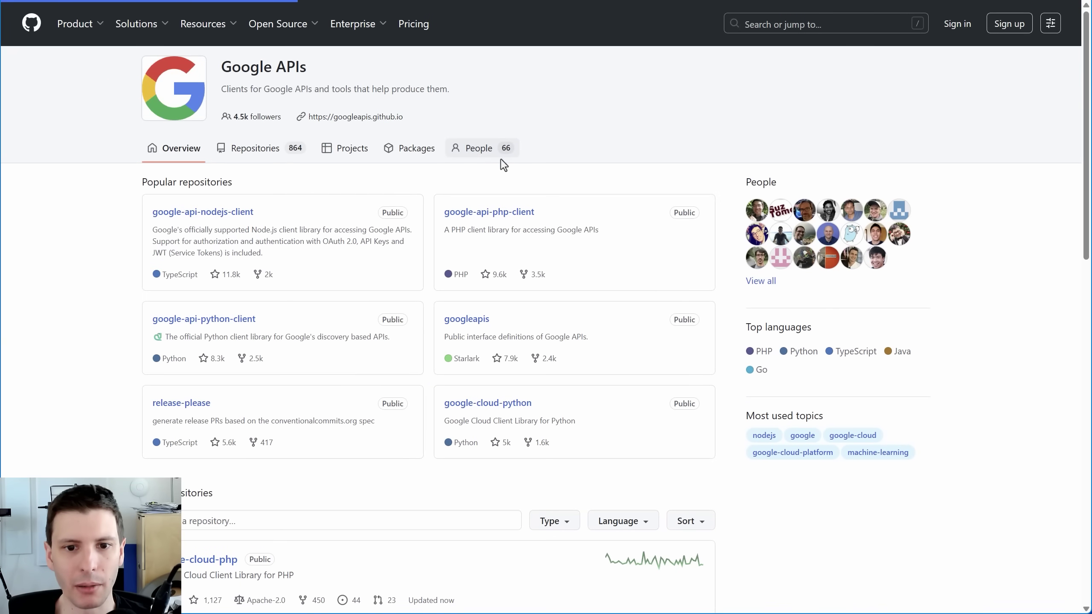
pyautogui.click(471, 151)
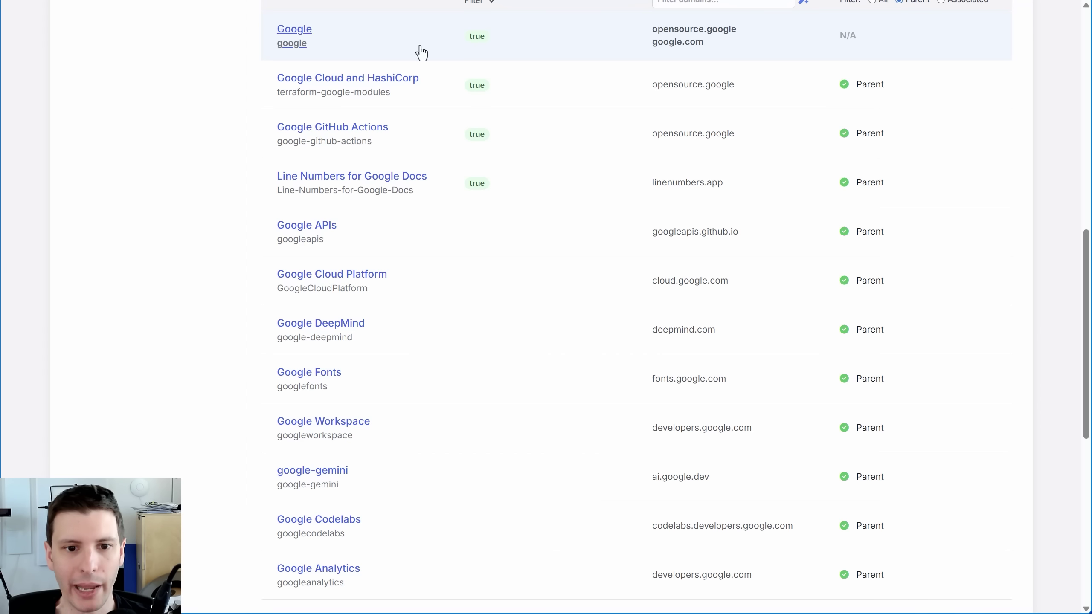
pyautogui.scroll(1, 630, 261)
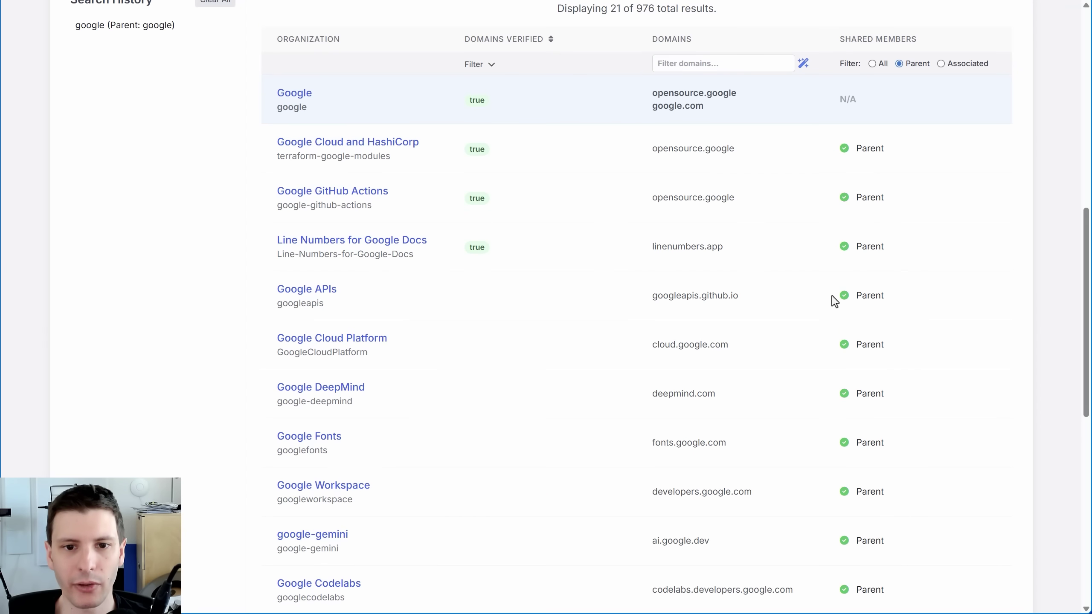
pyautogui.scroll(1, 817, 299)
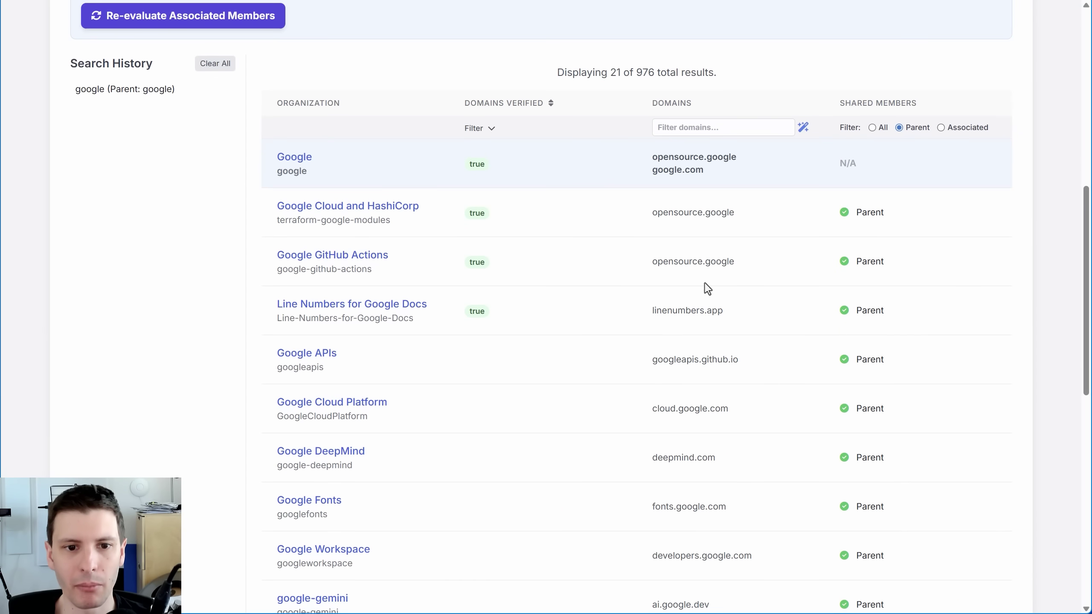
pyautogui.click(292, 165)
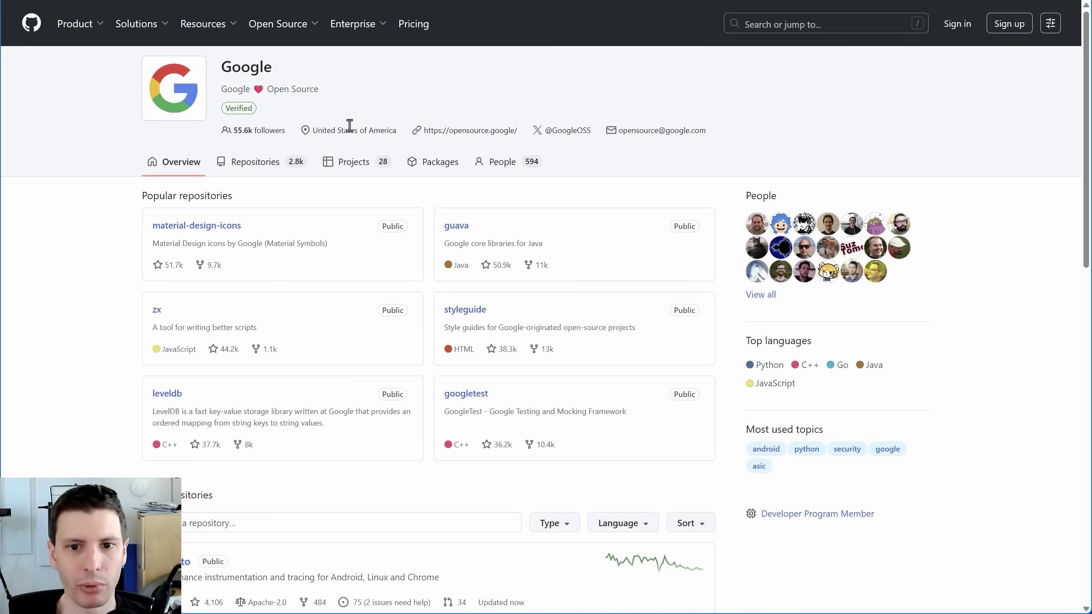
pyautogui.click(512, 169)
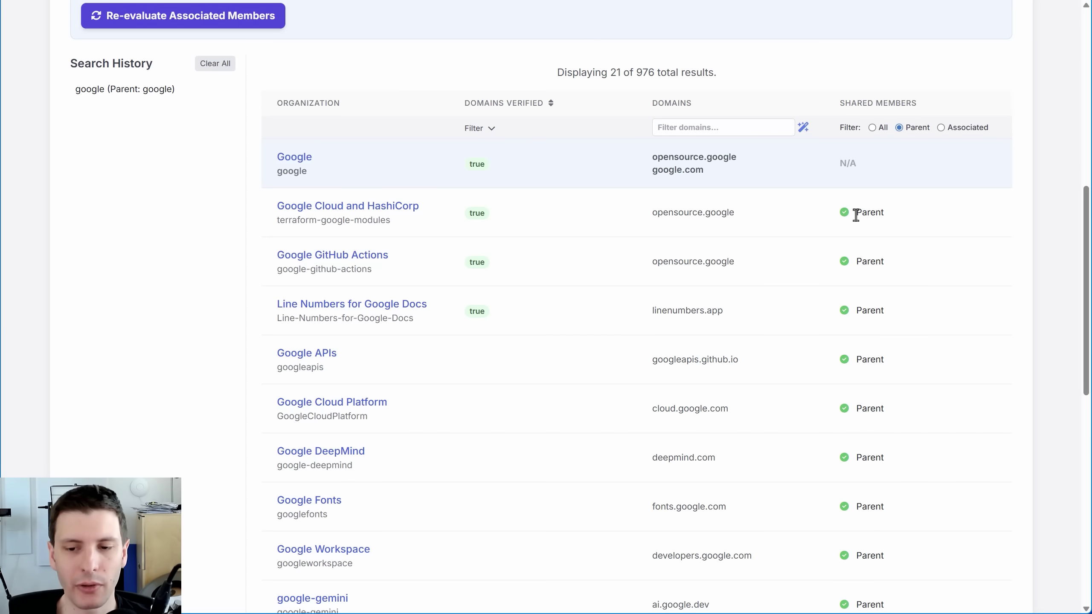
pyautogui.moveTo(845, 213)
pyautogui.scroll(-2, 862, 324)
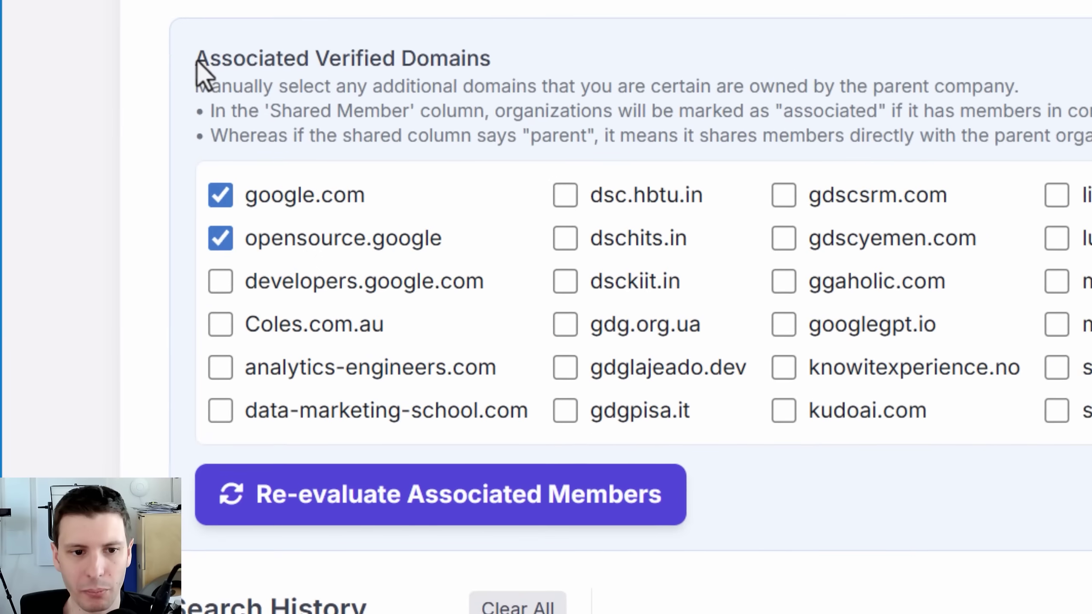
# - Highlight the Associated Verified Domains heading and the Google row's two verified domains
pyautogui.moveTo(81, 239); pyautogui.dragTo(213, 241)
pyautogui.click(521, 70)
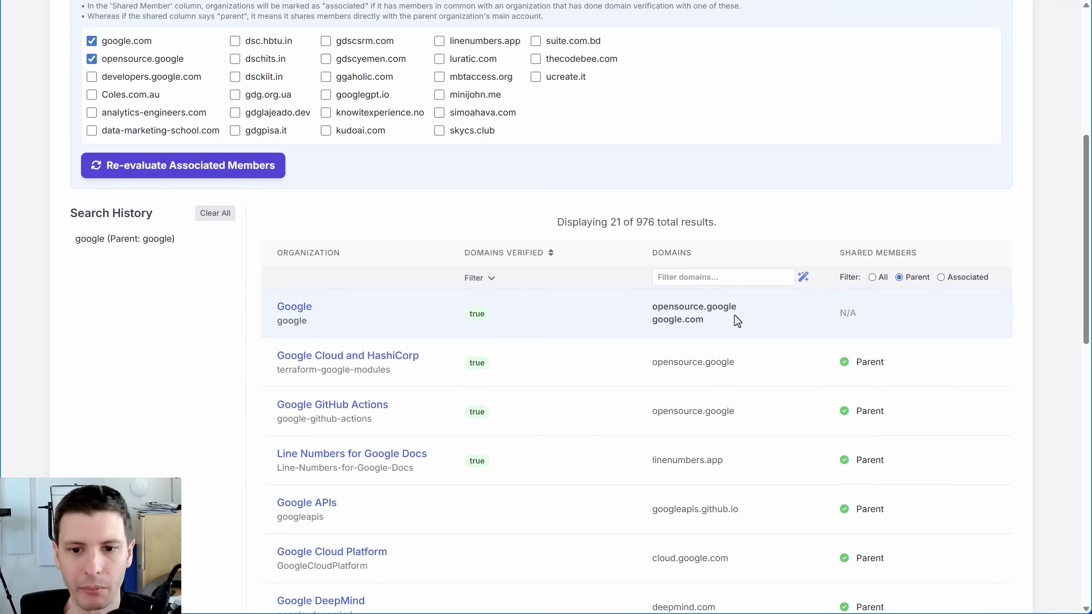
pyautogui.moveTo(717, 325); pyautogui.dragTo(650, 304)
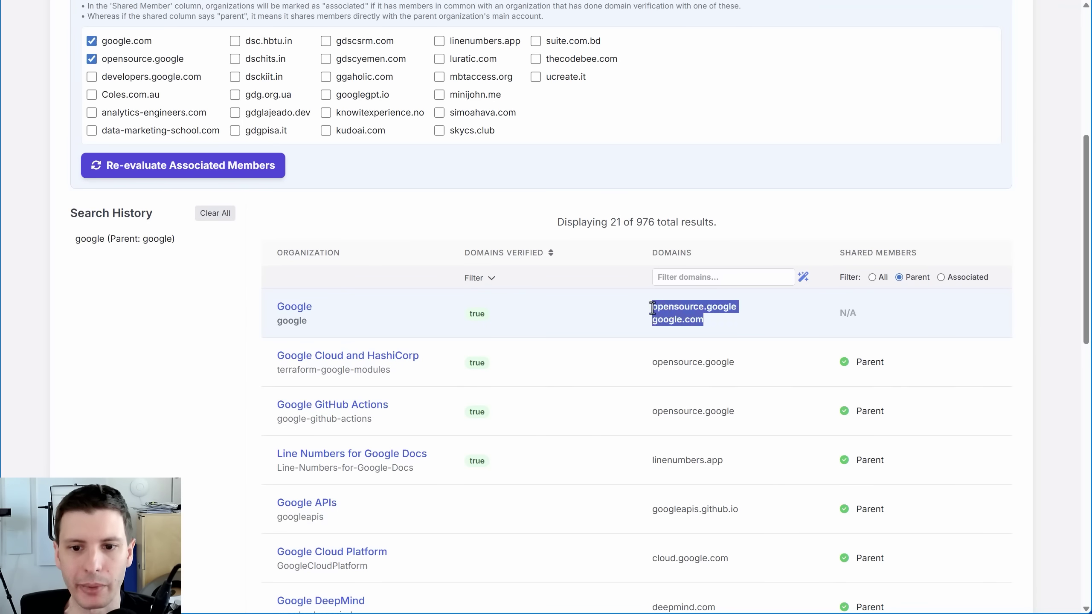
pyautogui.moveTo(716, 326); pyautogui.dragTo(652, 304)
pyautogui.click(714, 325)
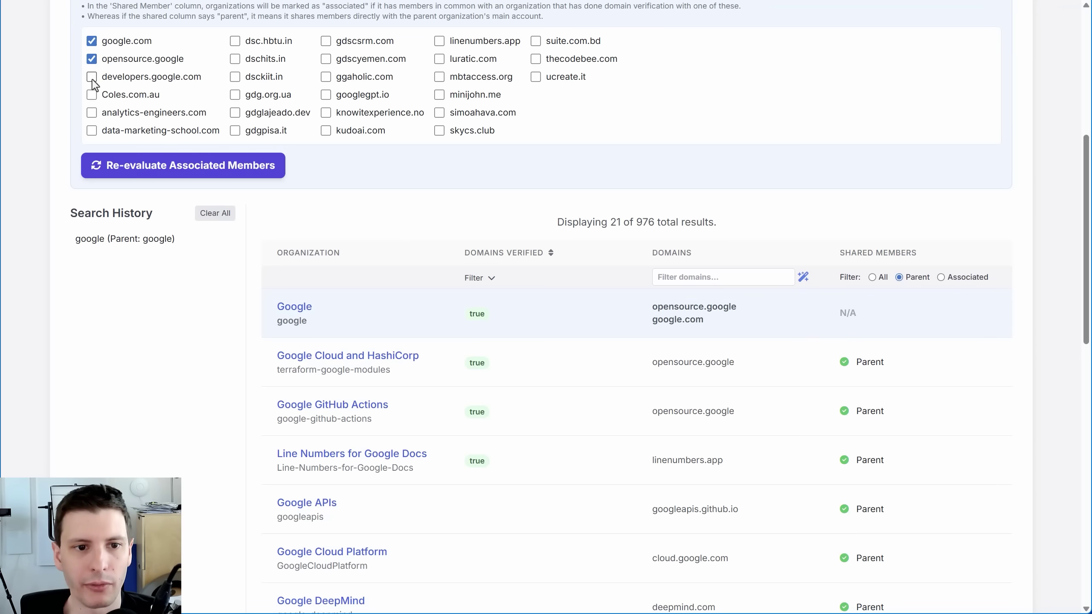
# - Filter Shared Members to Associated, then switch back to All for 976 organizations
pyautogui.scroll(2, 204, 111)
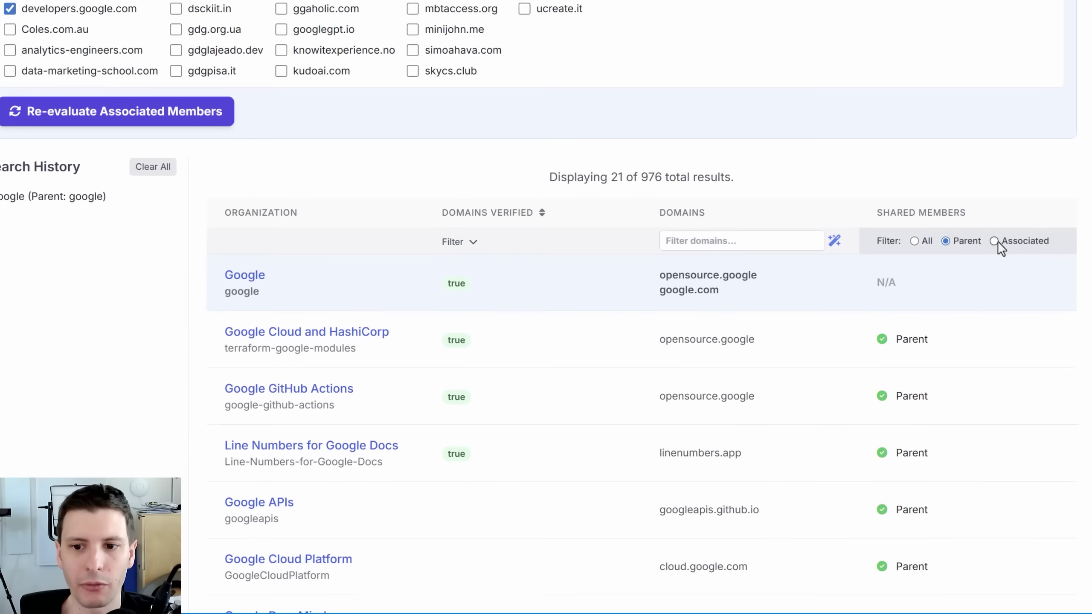
pyautogui.click(940, 356)
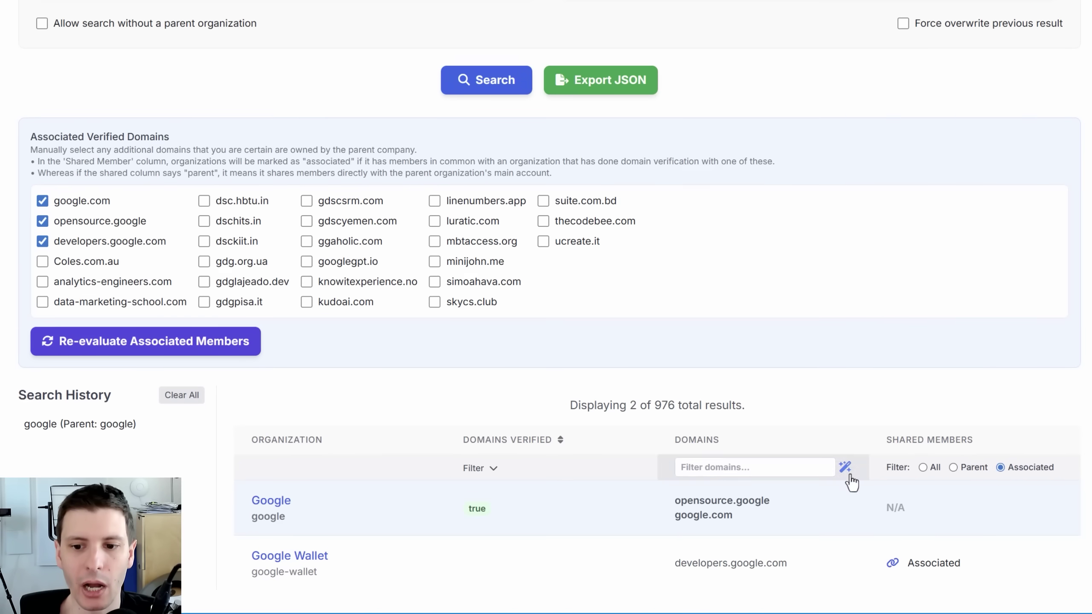
pyautogui.click(923, 468)
# - Select Google Pay's developers.google.com domain, then set the Shared Members filter to Parent
pyautogui.scroll(-7, 558, 452)
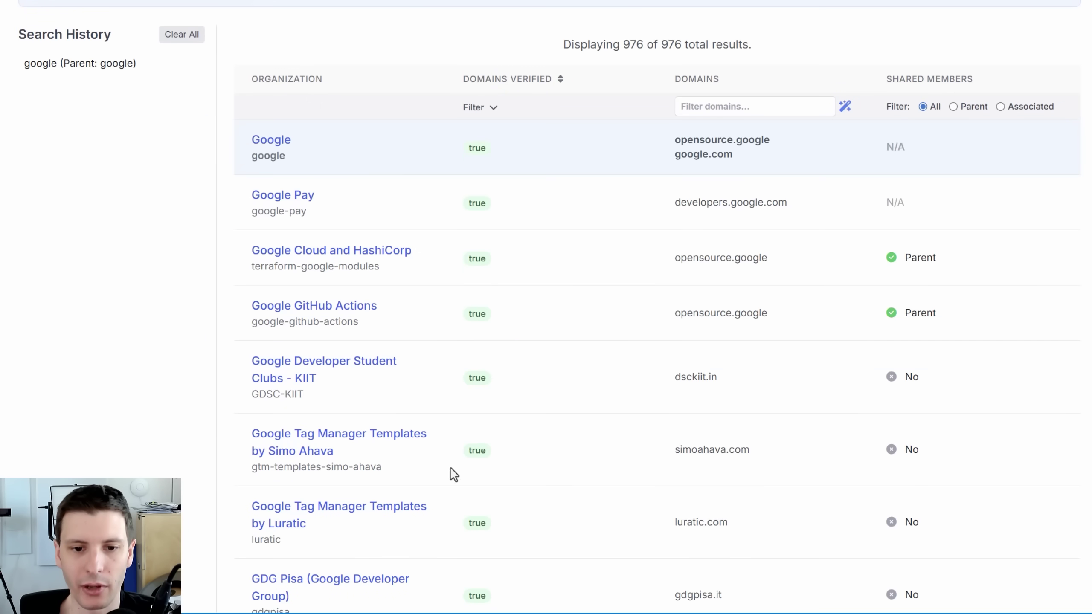
pyautogui.scroll(4, 477, 304)
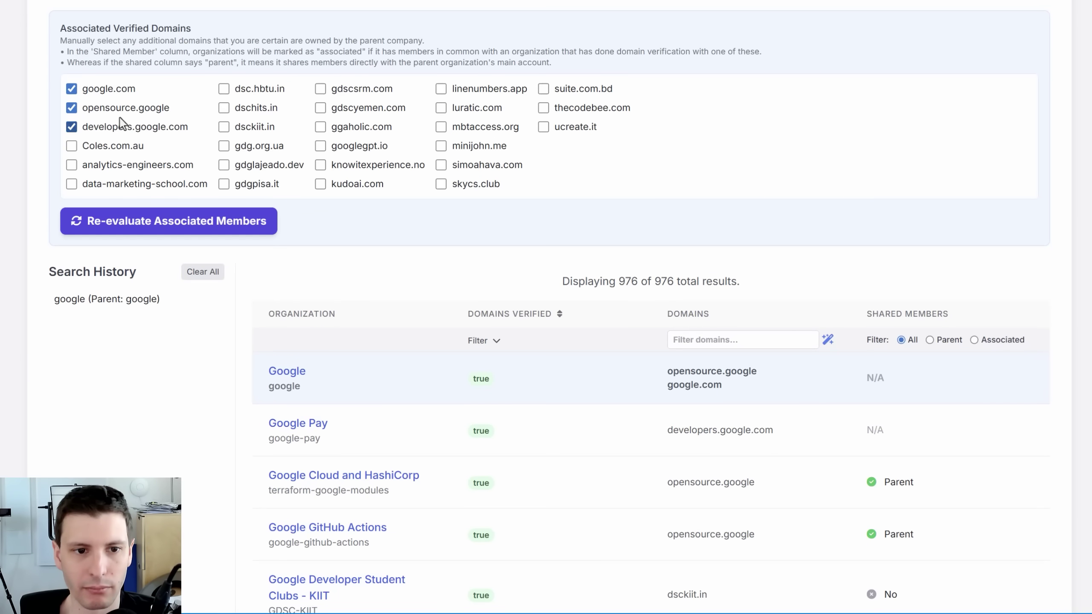
pyautogui.scroll(-3, 559, 326)
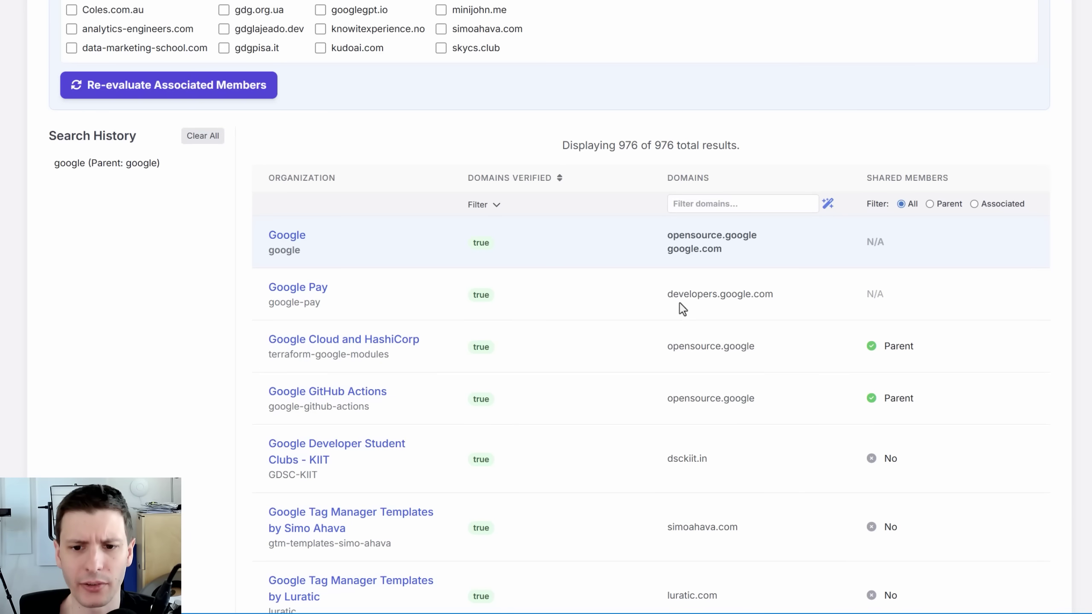
pyautogui.moveTo(768, 296); pyautogui.dragTo(667, 297)
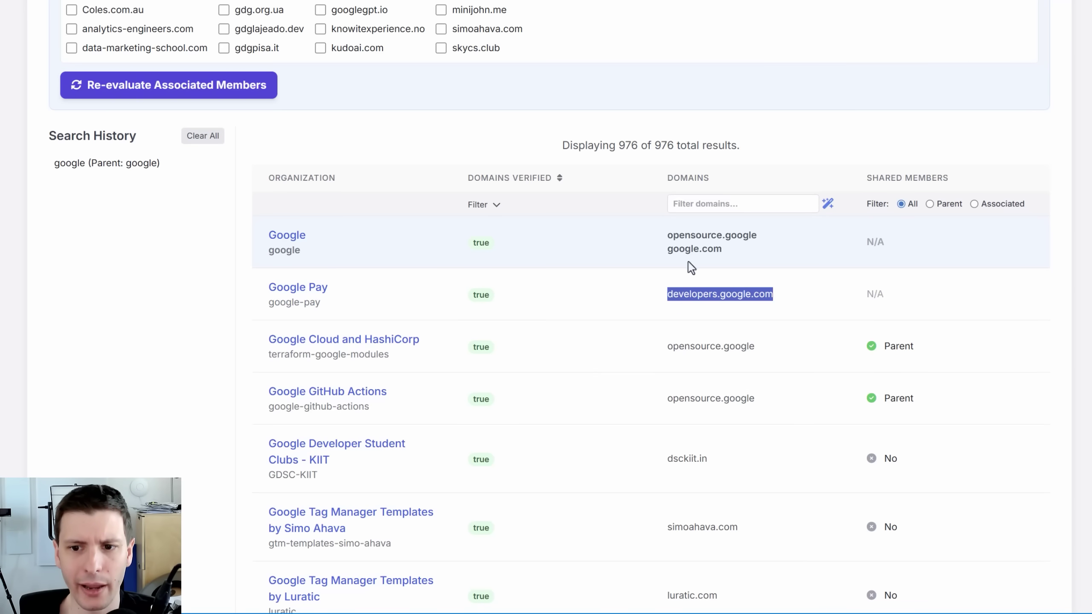
pyautogui.click(975, 206)
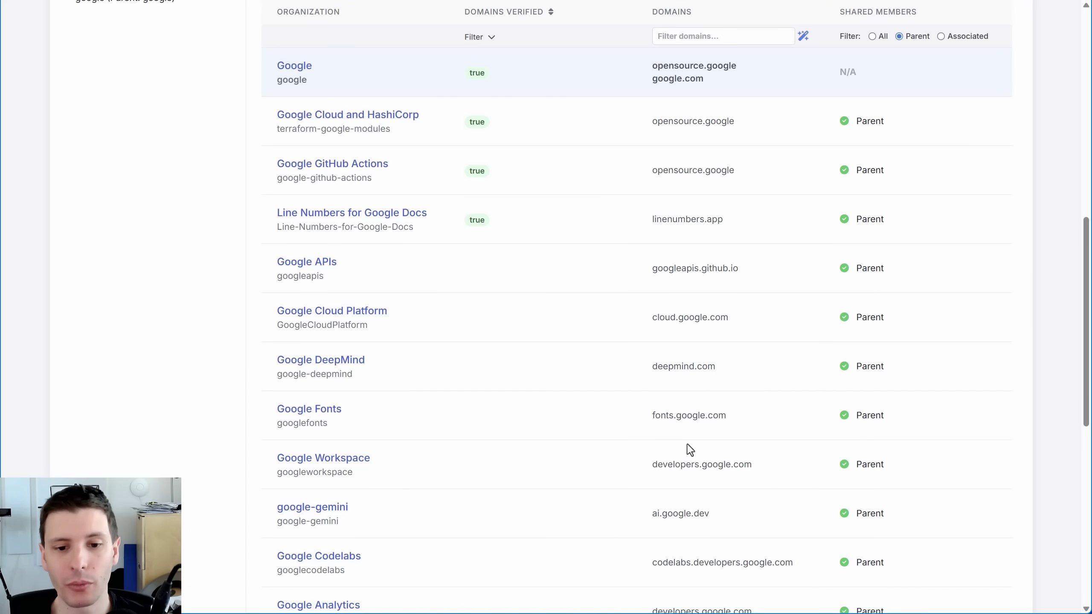
pyautogui.scroll(-12, 373, 267)
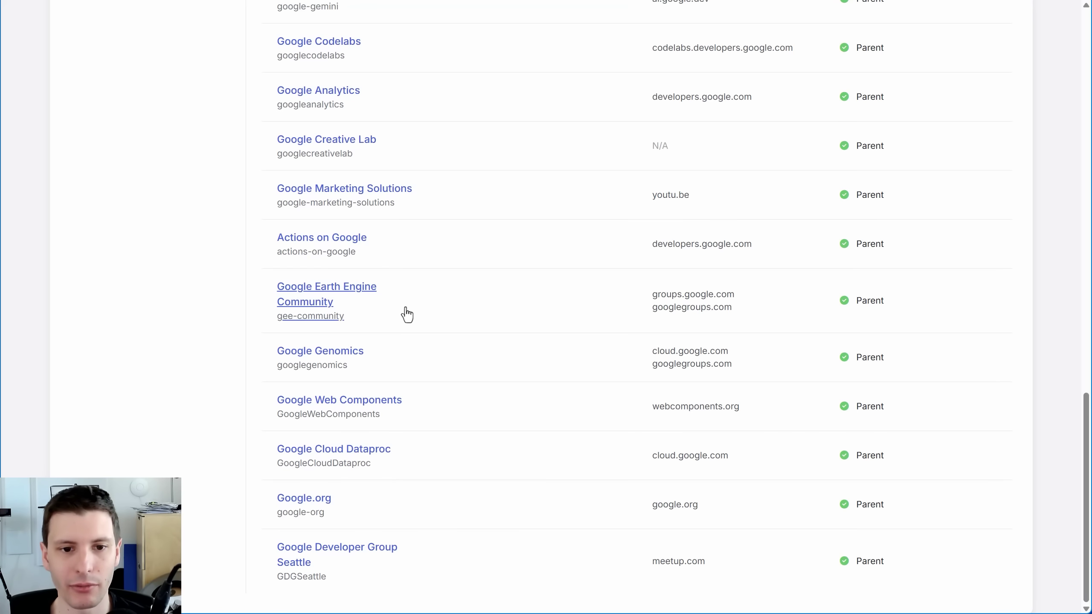
pyautogui.scroll(10, 477, 435)
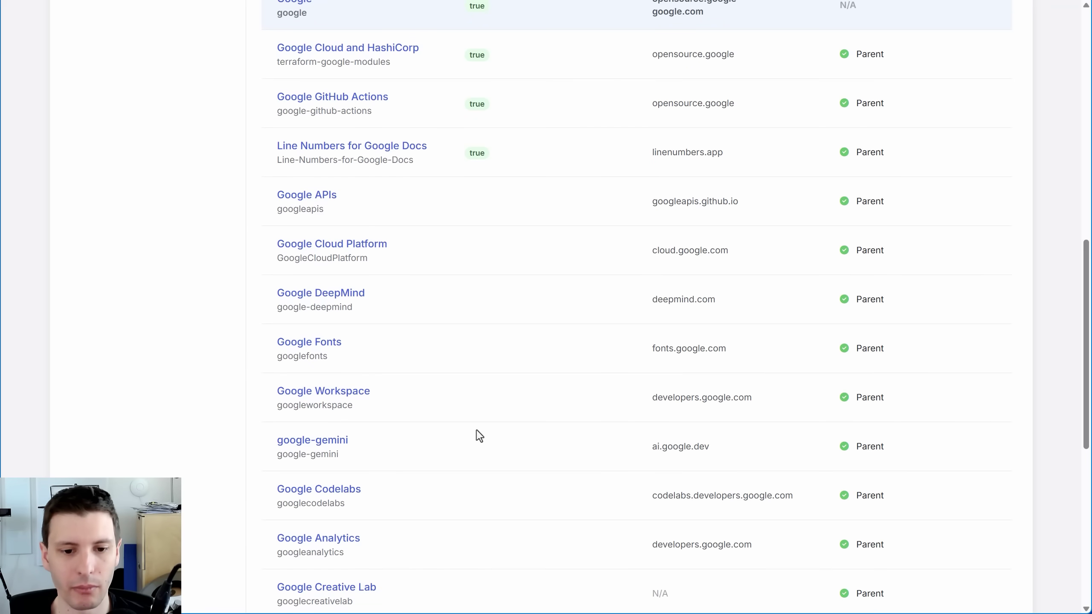
pyautogui.scroll(4, 477, 437)
pyautogui.scroll(-4, 453, 441)
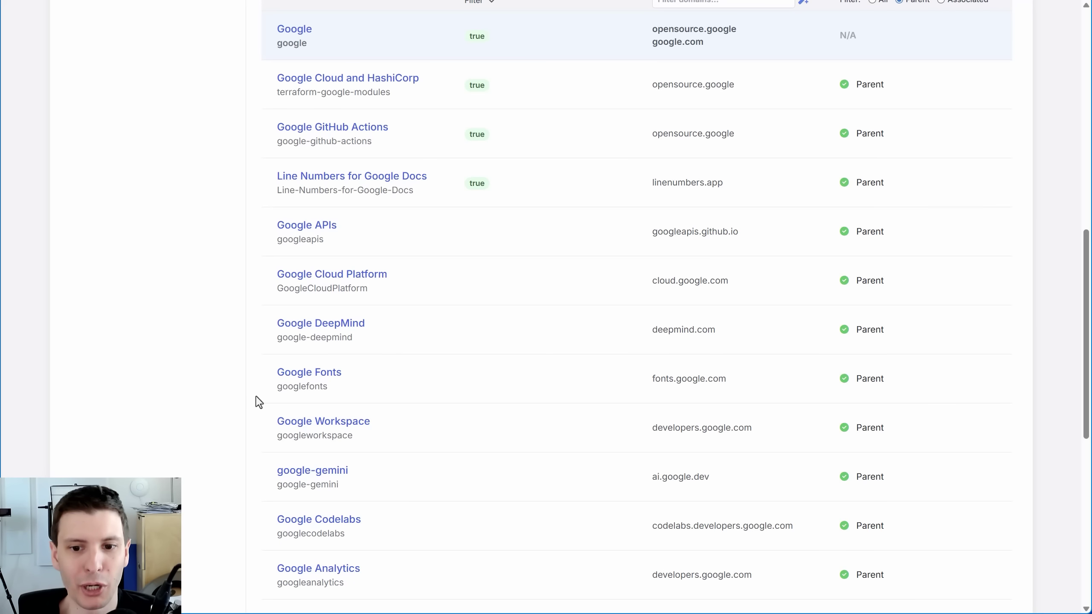
pyautogui.moveTo(281, 376); pyautogui.dragTo(344, 379)
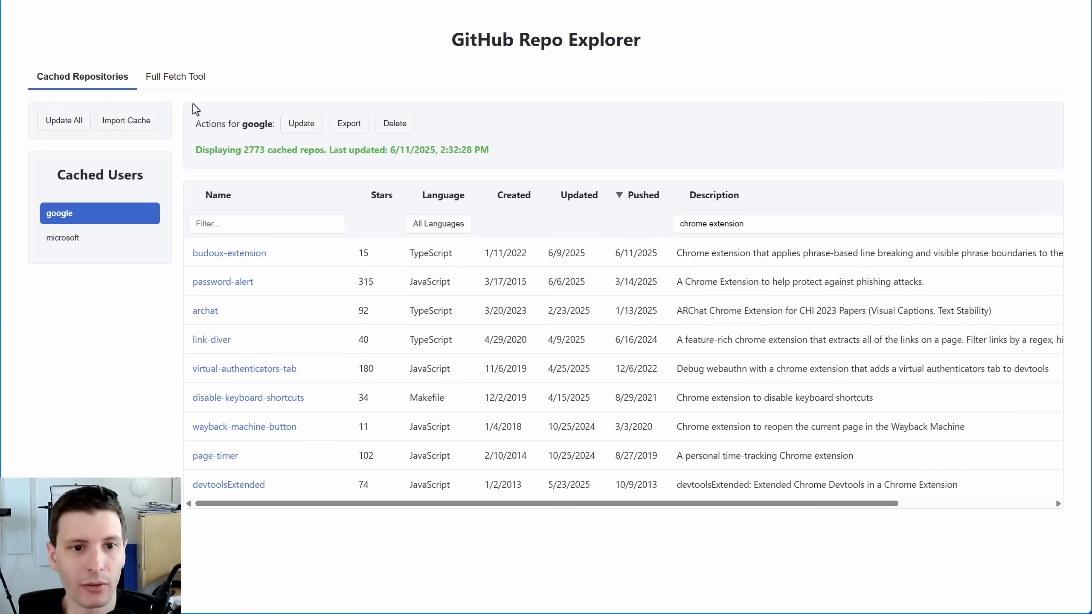
# - Fetch all repositories for googlefonts in the Full Fetch Tool
pyautogui.click(176, 78)
pyautogui.moveTo(247, 243); pyautogui.dragTo(110, 249)
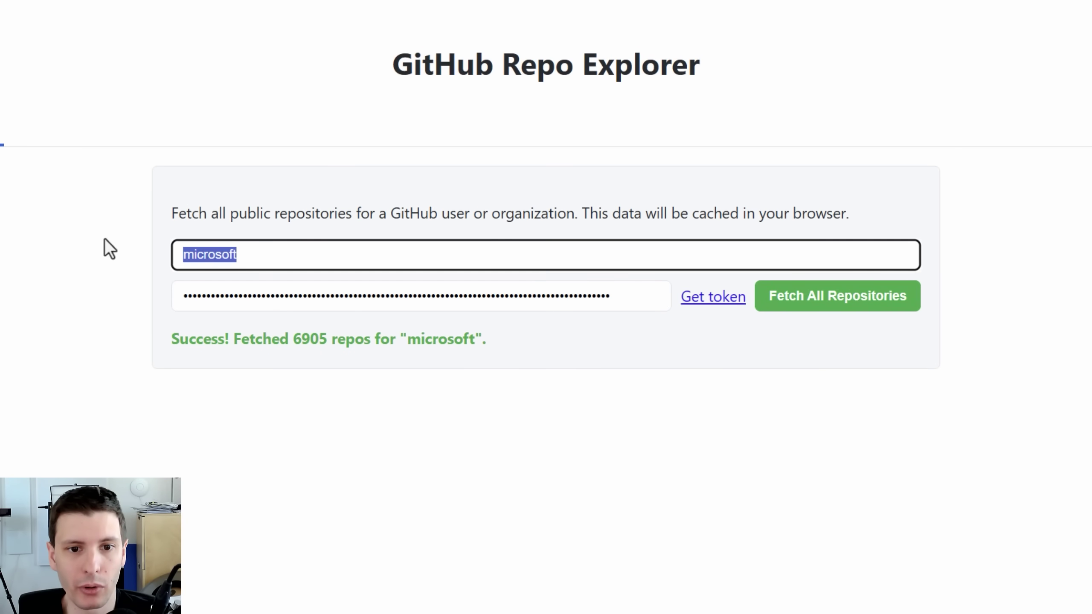
pyautogui.write('googlefonts')
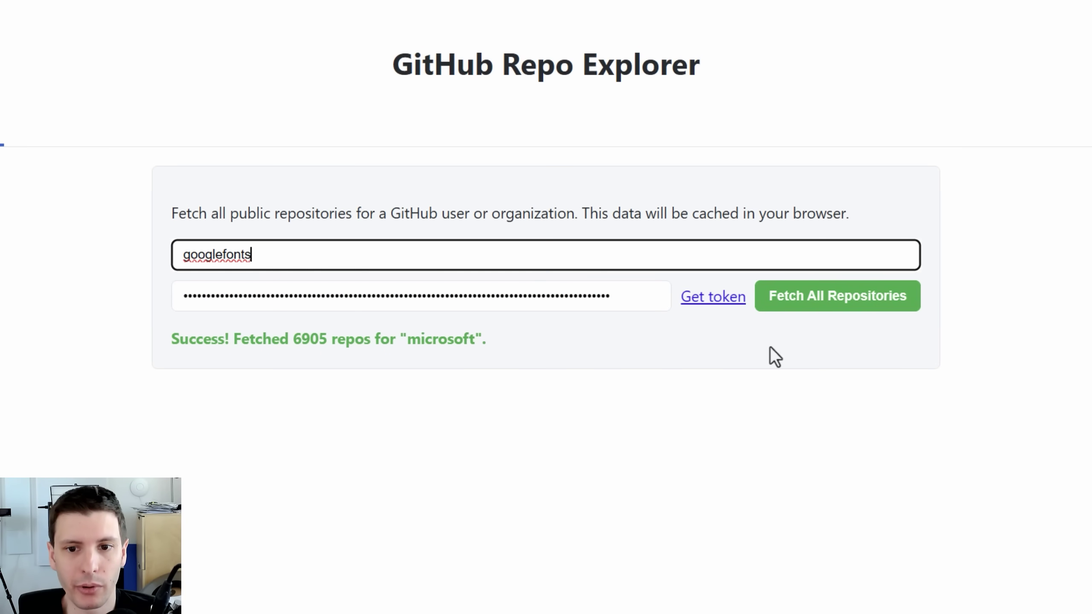
pyautogui.click(839, 303)
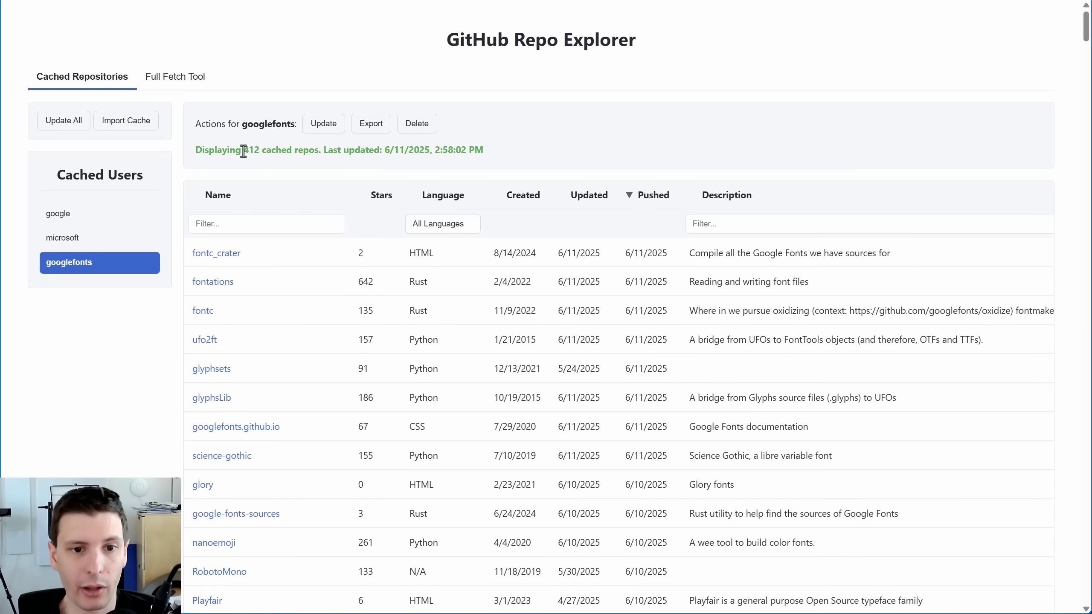
# - Sort the googlefonts repositories by creation date, newest first
pyautogui.click(328, 176)
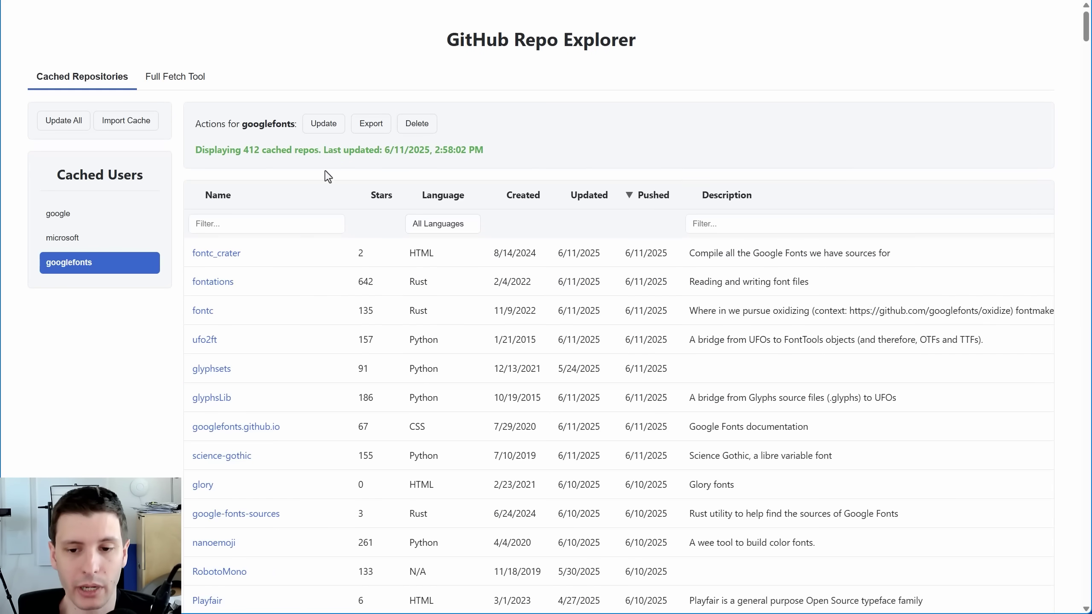
pyautogui.click(499, 202)
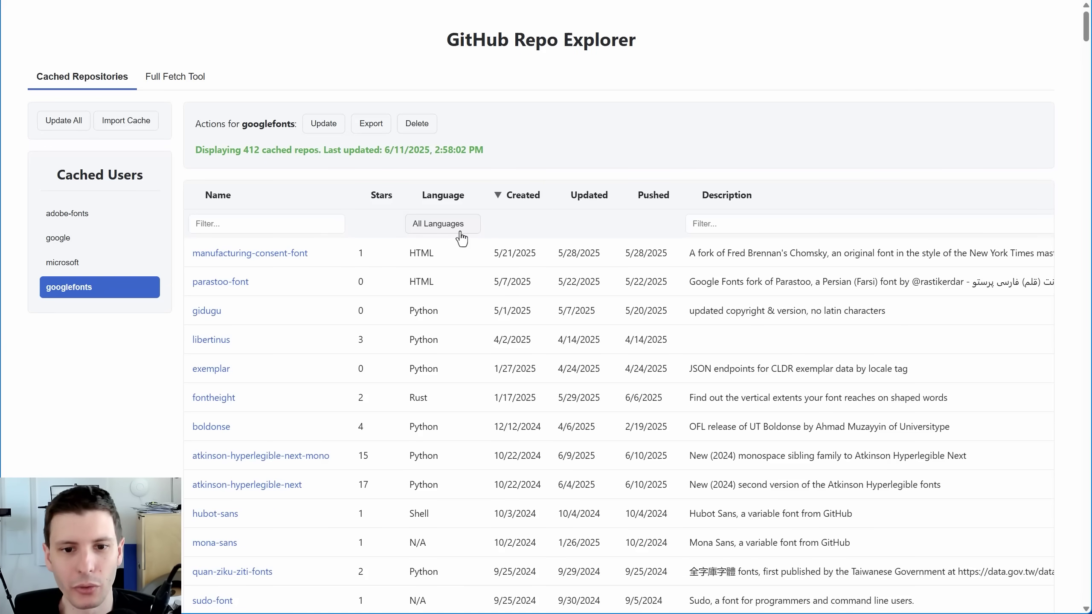
pyautogui.scroll(-10, 468, 280)
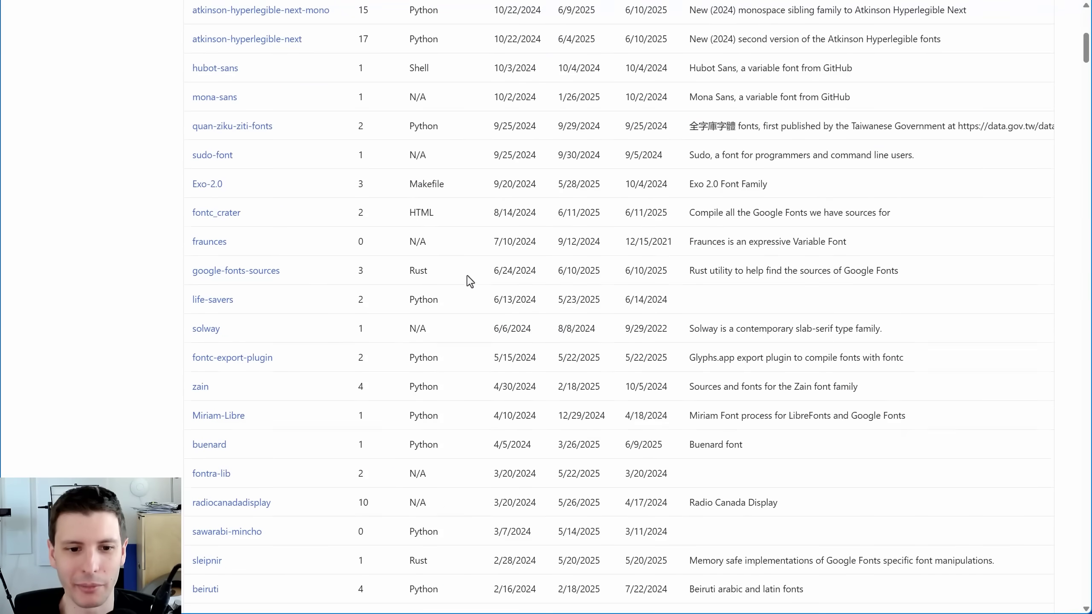
pyautogui.scroll(10, 470, 282)
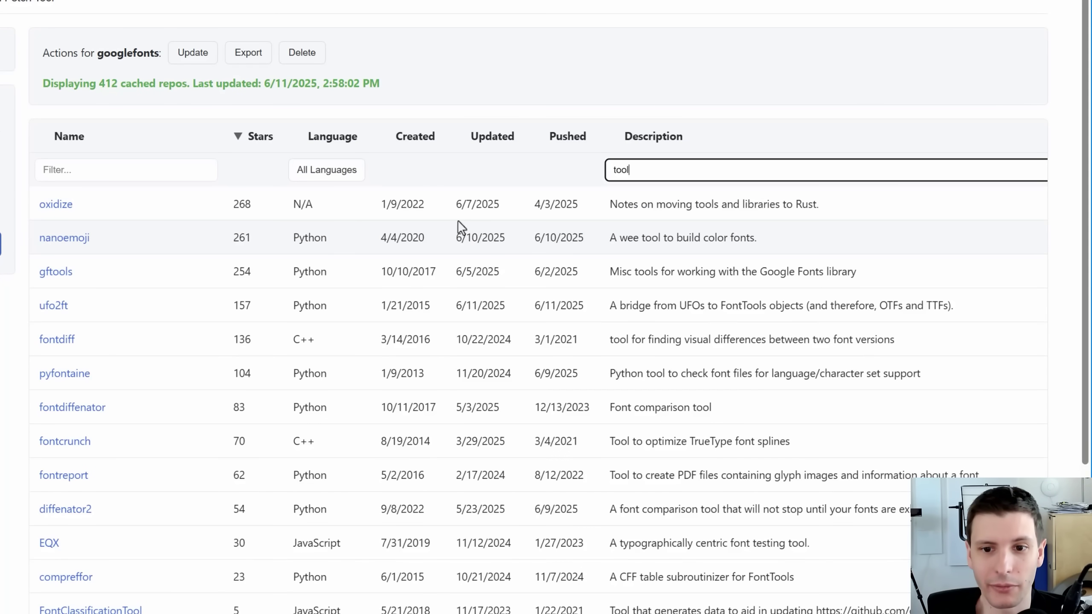
pyautogui.scroll(-3, 635, 239)
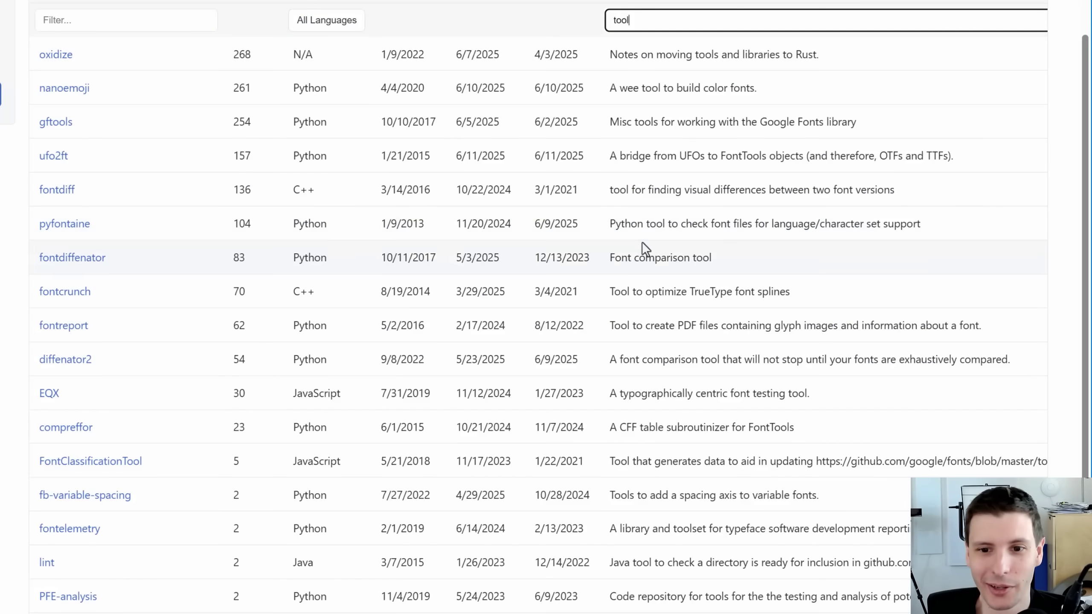
pyautogui.scroll(2, 511, 185)
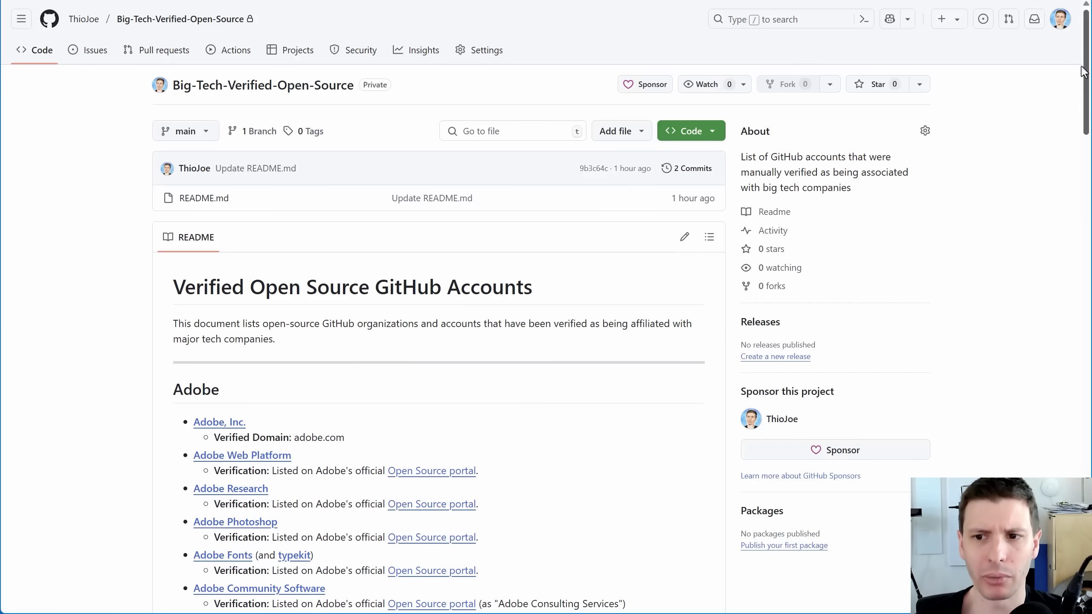
# - Scroll through the Big-Tech-Verified-Open-Source README's Adobe, Google and Microsoft sections, then return to the top
pyautogui.moveTo(1082, 67); pyautogui.dragTo(1032, 257)
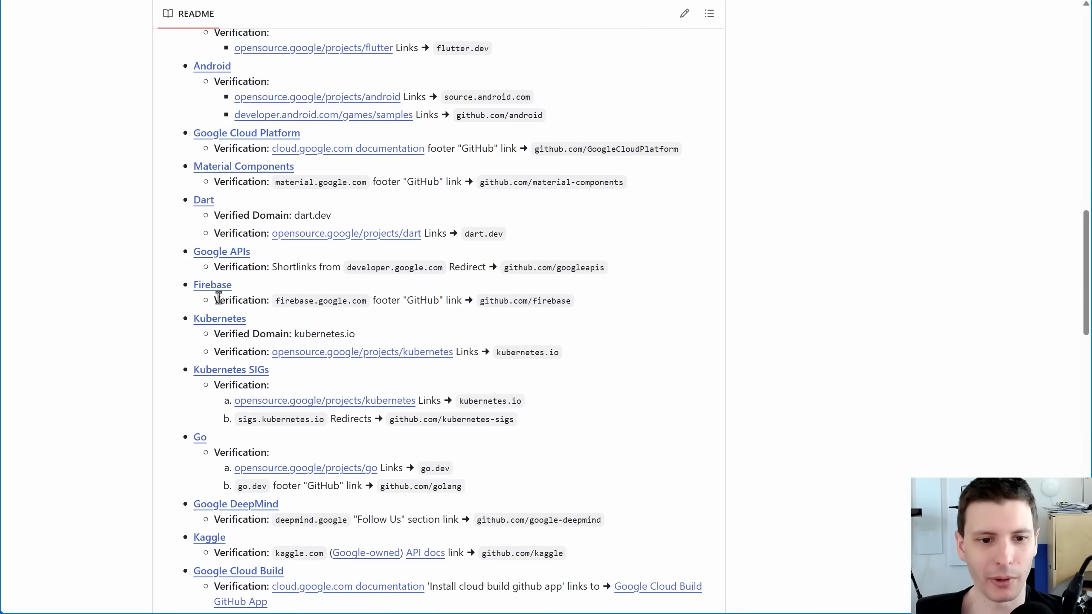
pyautogui.scroll(-10, 285, 292)
pyautogui.scroll(-15, 221, 263)
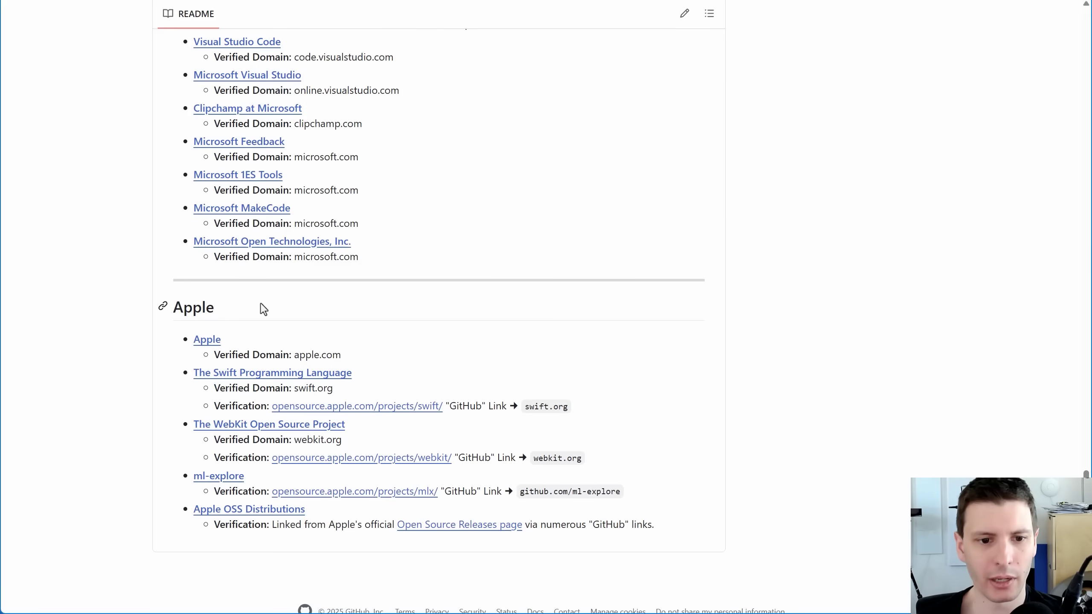
pyautogui.scroll(12, 261, 307)
pyautogui.scroll(4, 340, 324)
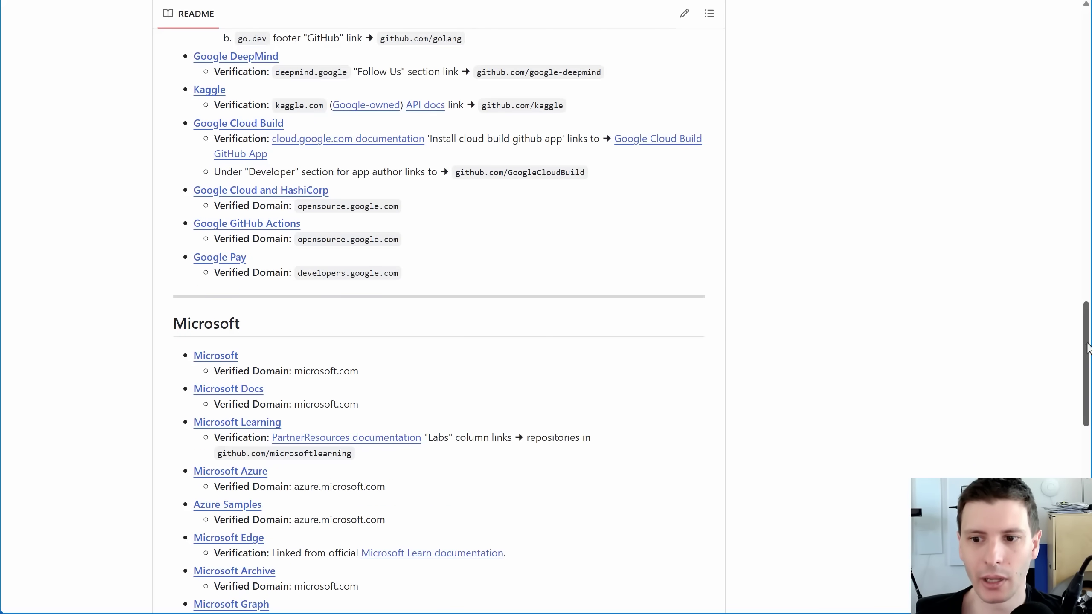
pyautogui.scroll(11, 1075, 281)
pyautogui.scroll(6, 1076, 238)
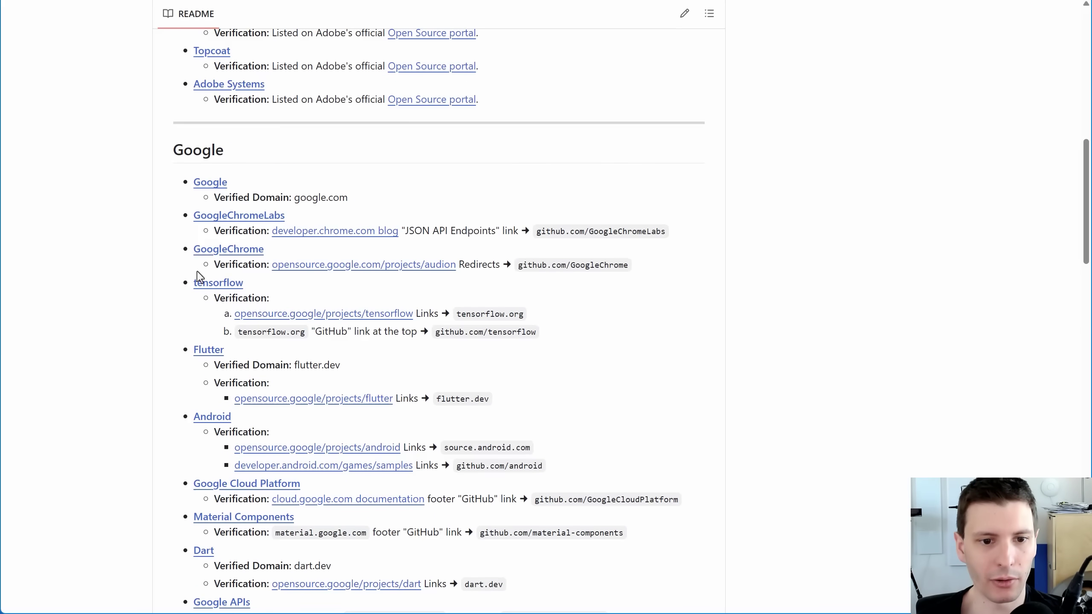
pyautogui.scroll(-9, 317, 328)
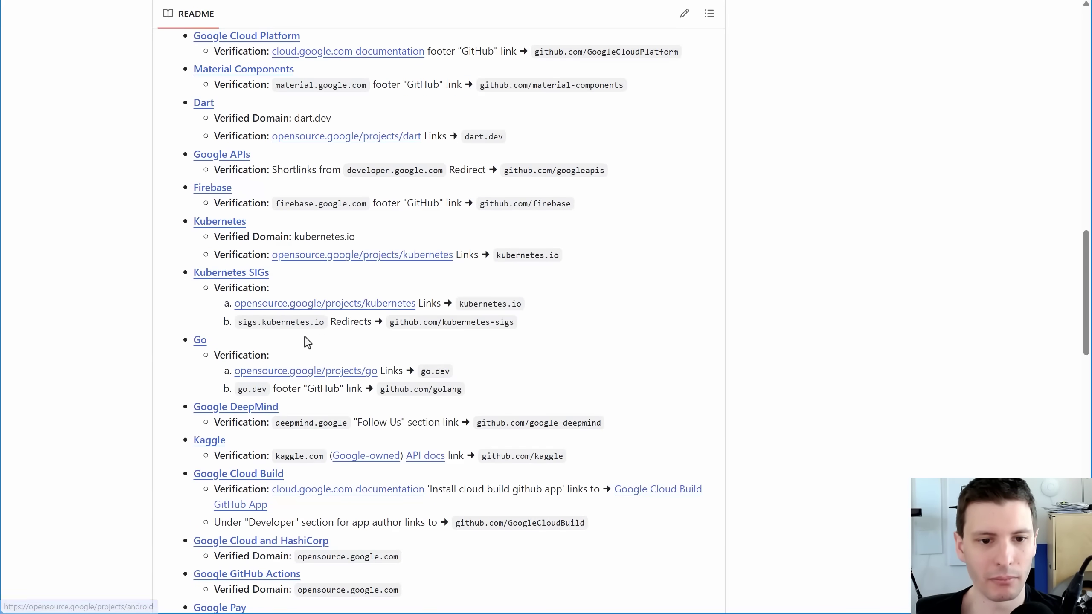
pyautogui.scroll(-9, 317, 337)
pyautogui.scroll(-4, 317, 349)
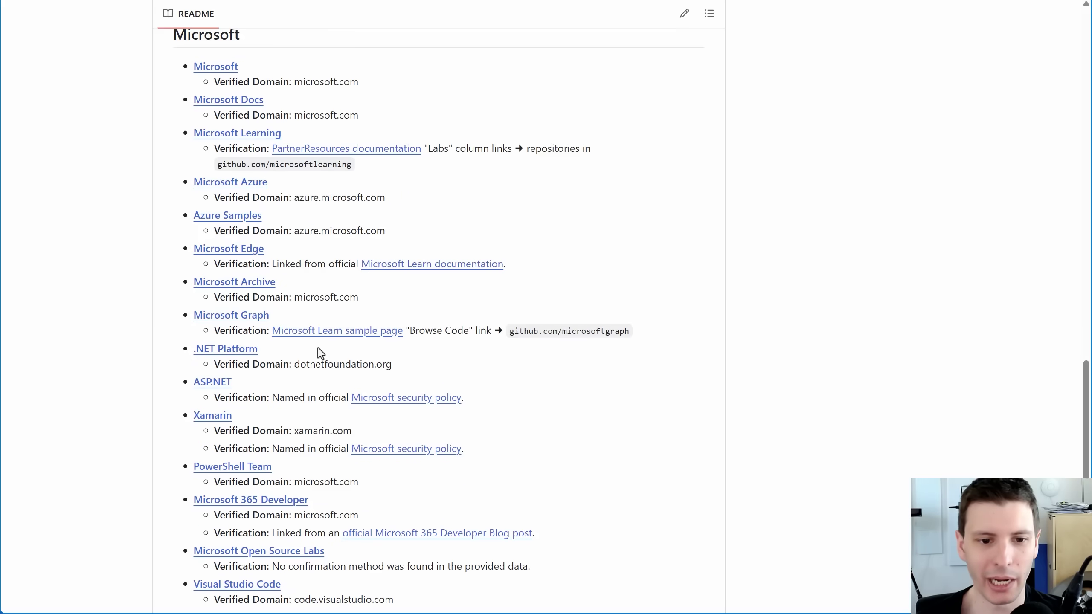
pyautogui.scroll(-4, 323, 354)
pyautogui.press('Home')
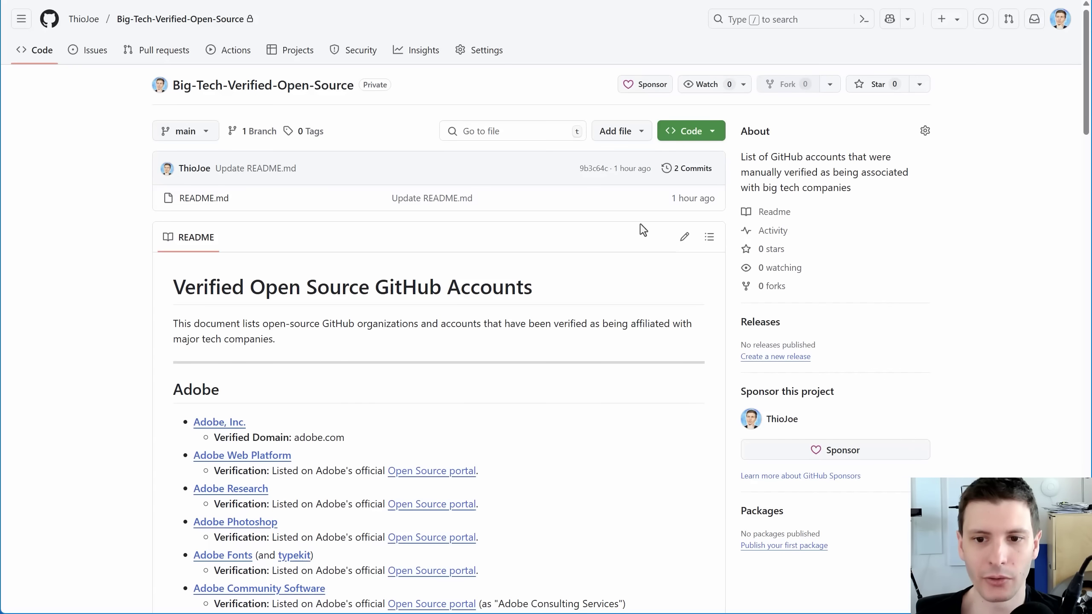
pyautogui.scroll(-5, 454, 299)
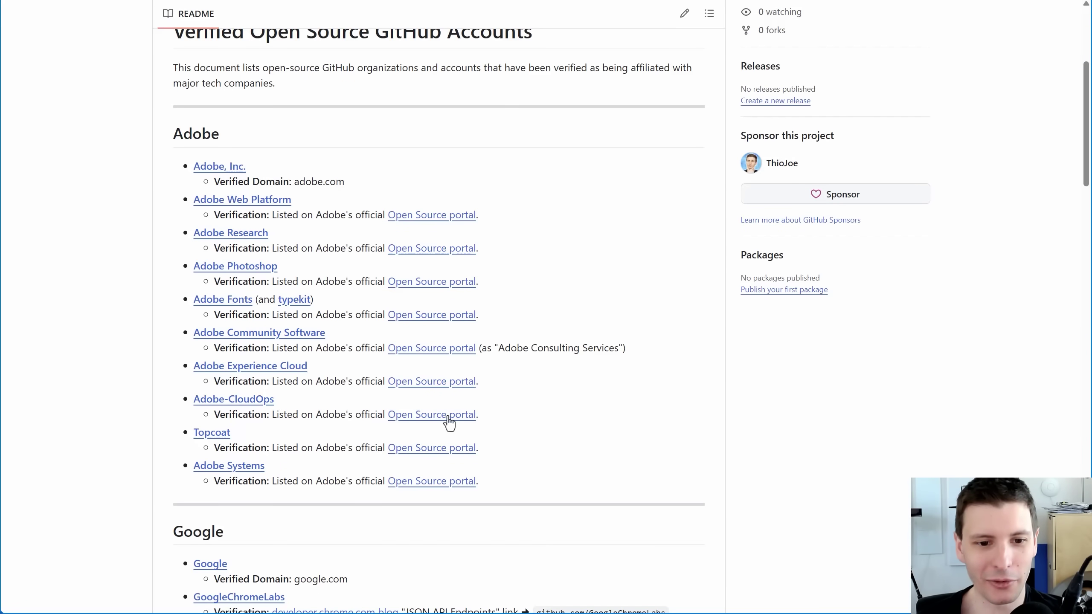
pyautogui.scroll(6, 445, 422)
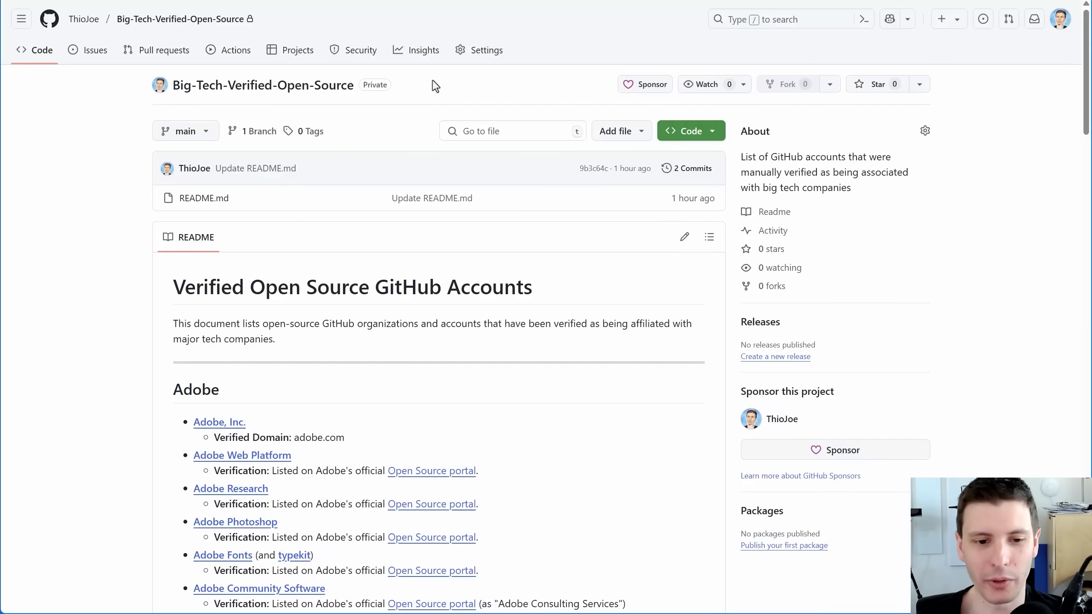